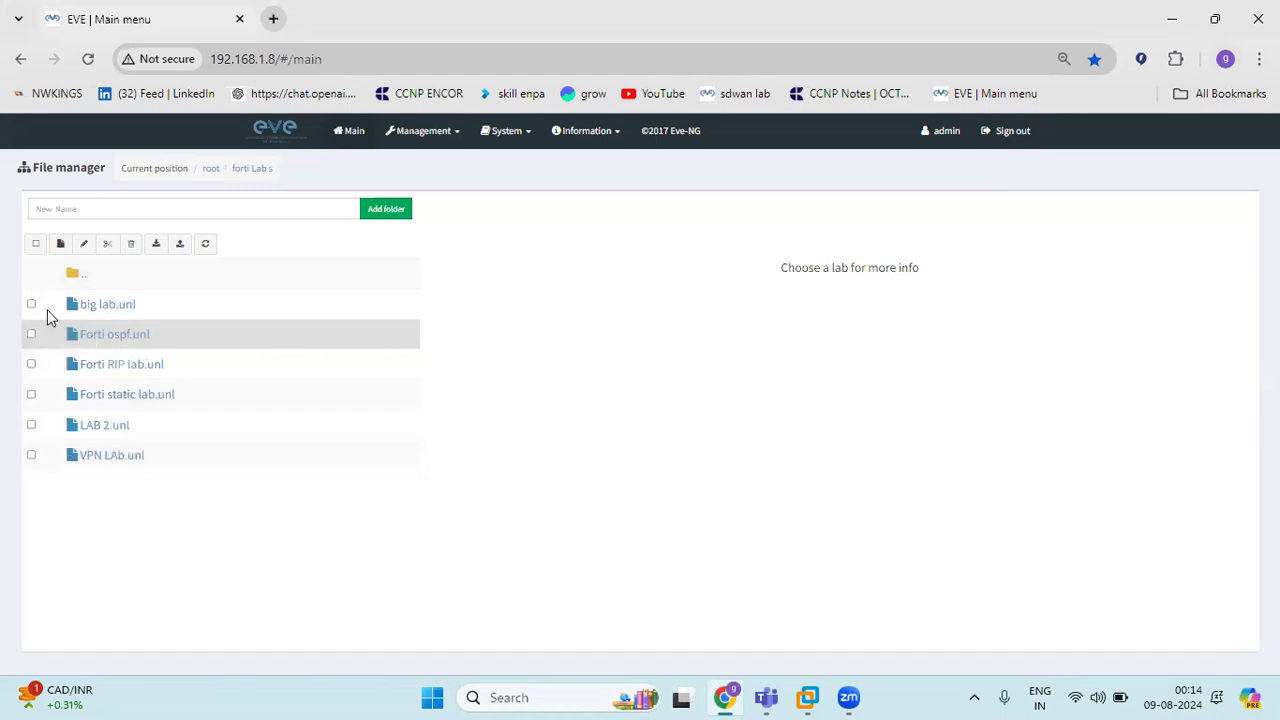
Step: Open the topology of the big lab.unl lab from the forti Lab s folder
{"action": "left_click", "coordinate": [73, 313]}
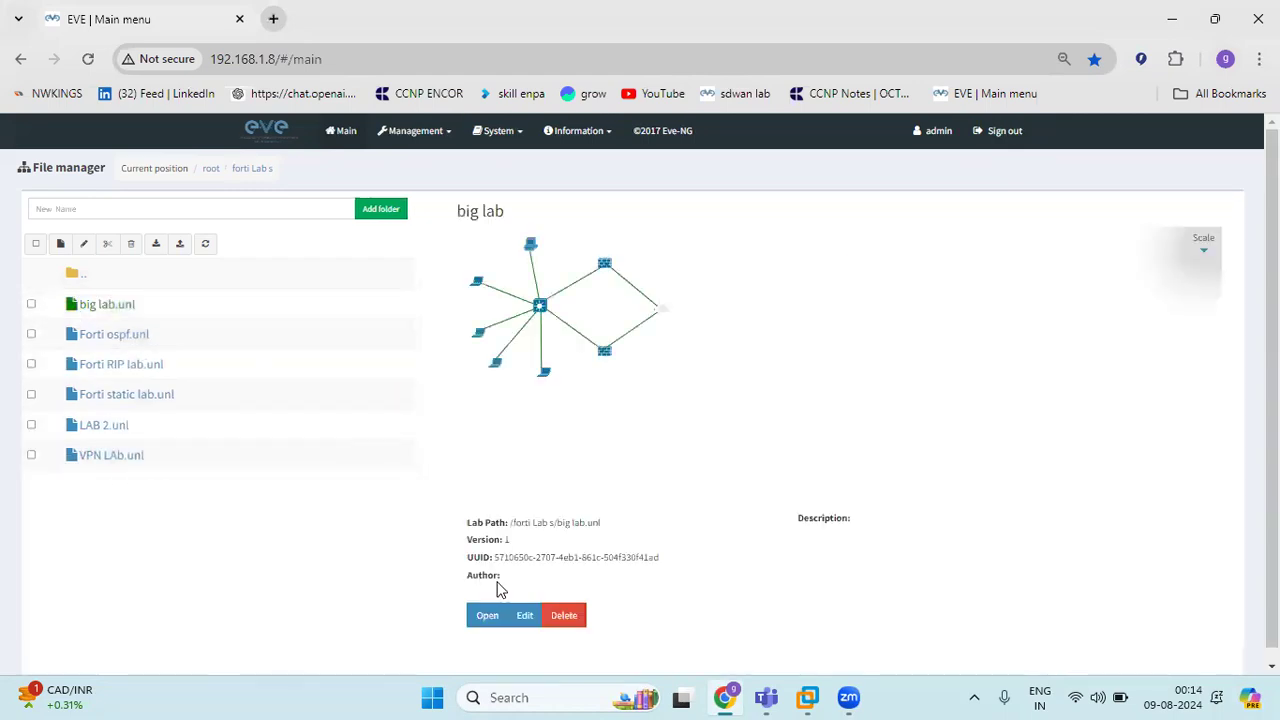
{"action": "left_click", "coordinate": [486, 615]}
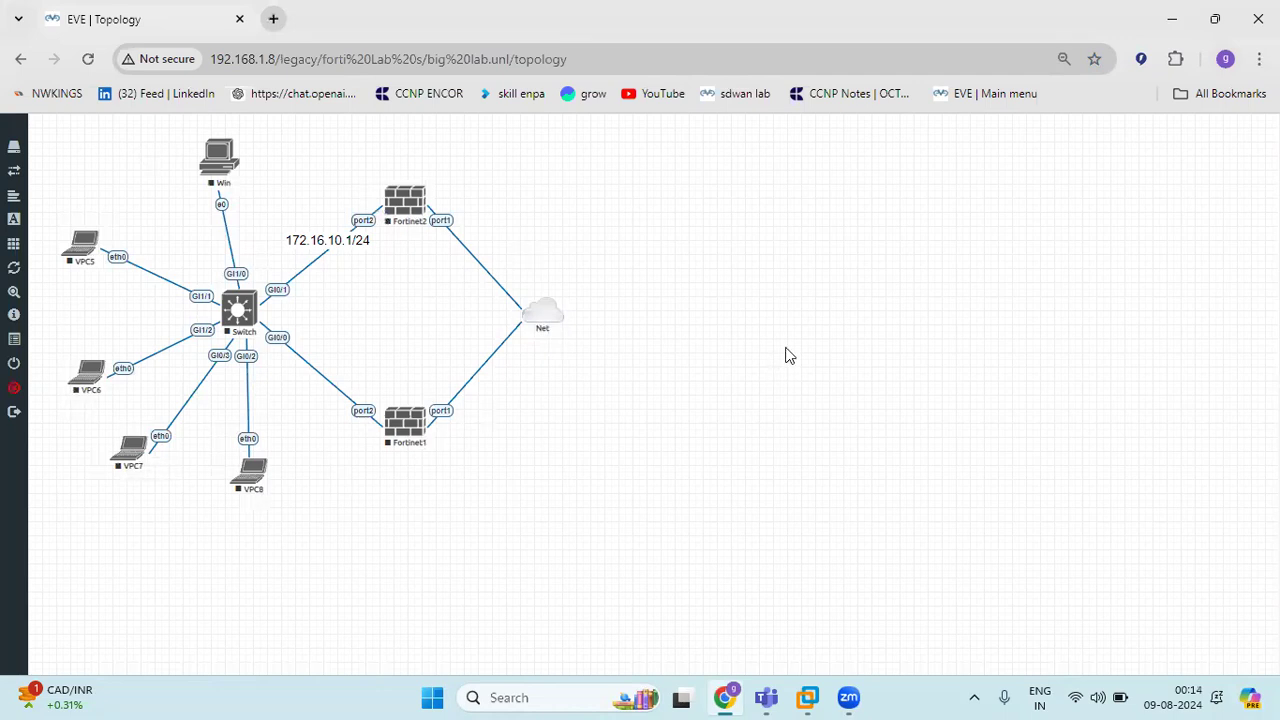
{"action": "left_click", "coordinate": [236, 190]}
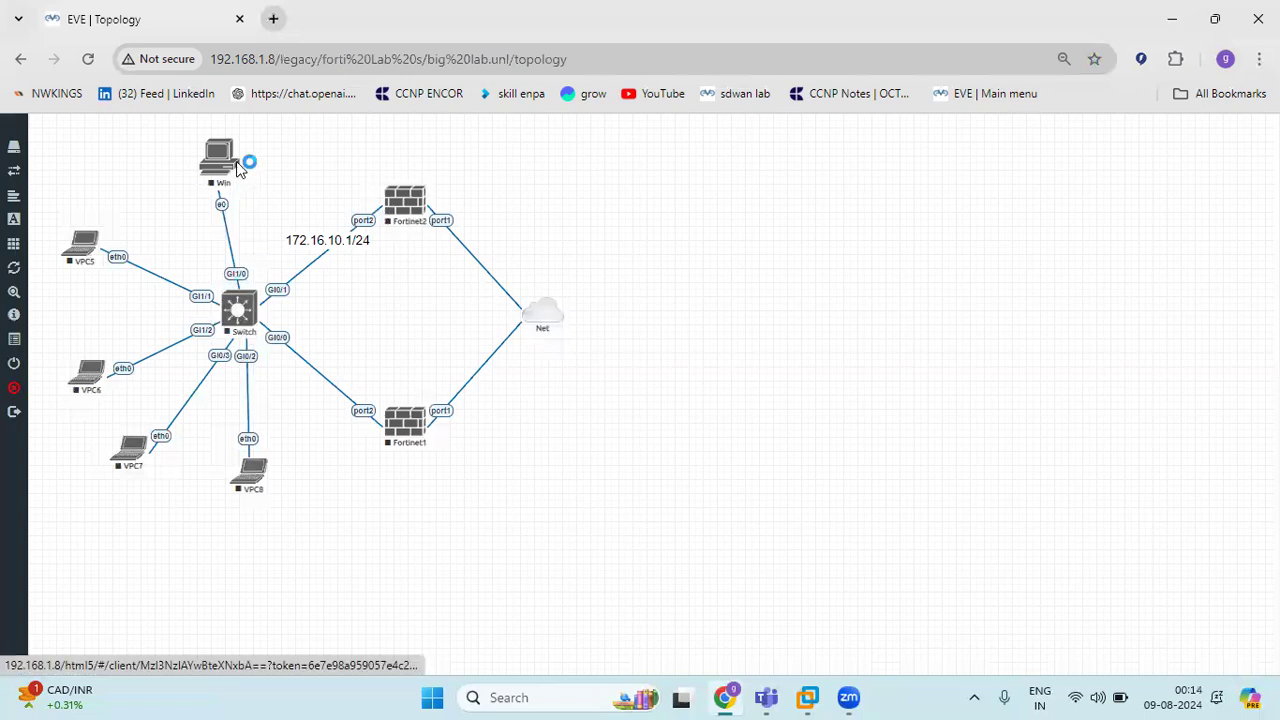
{"action": "right_click", "coordinate": [408, 201]}
{"action": "left_click", "coordinate": [770, 258]}
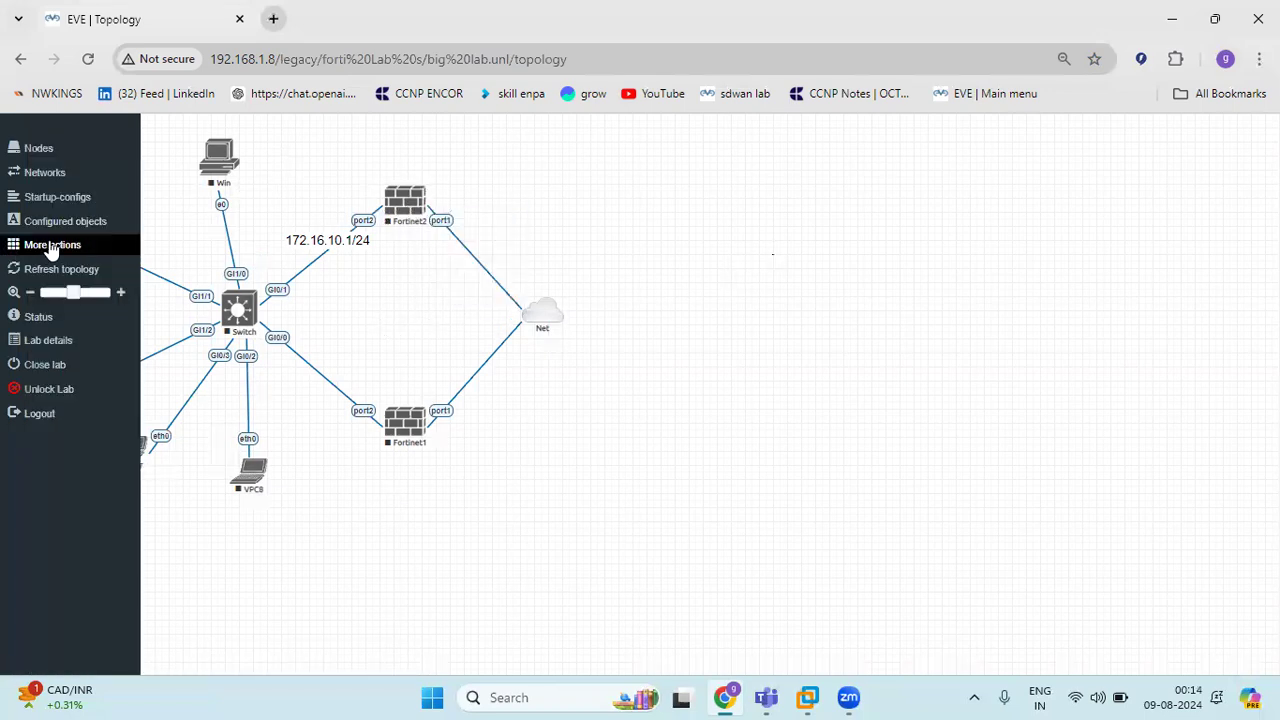
Step: Wipe all nodes in the lab and accept the confirmation
{"action": "left_click", "coordinate": [50, 246]}
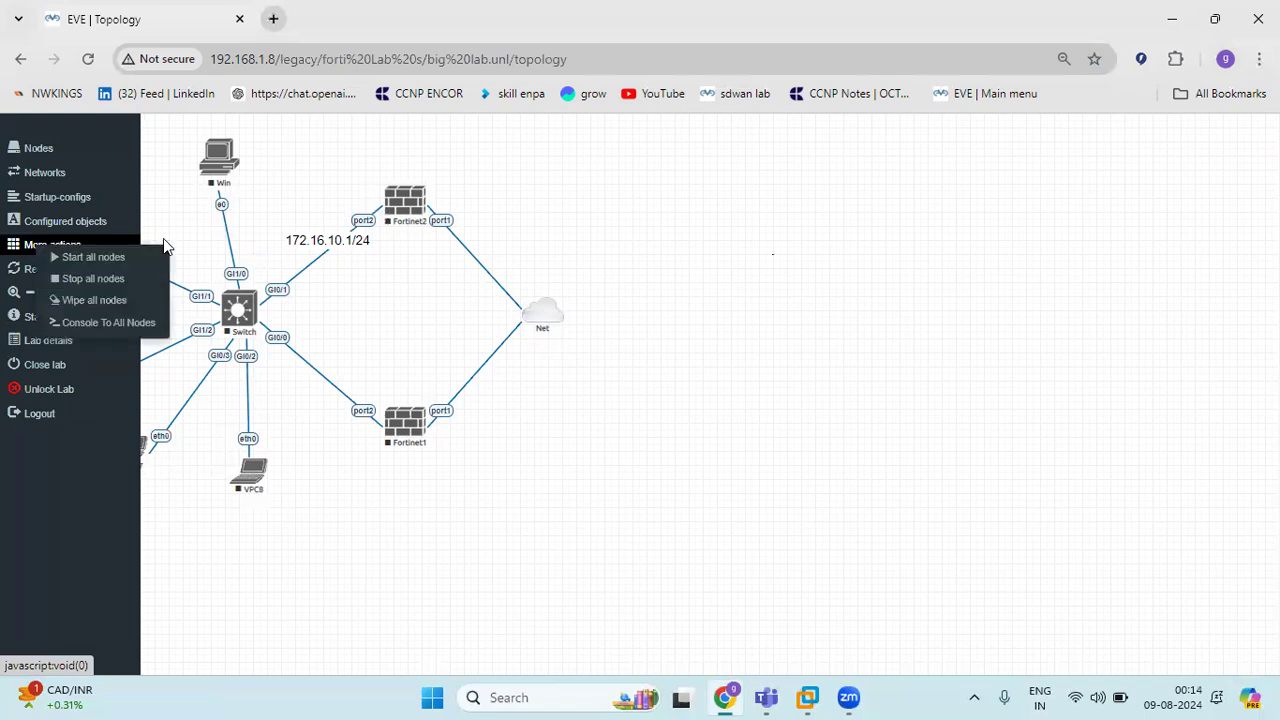
{"action": "left_click", "coordinate": [86, 306]}
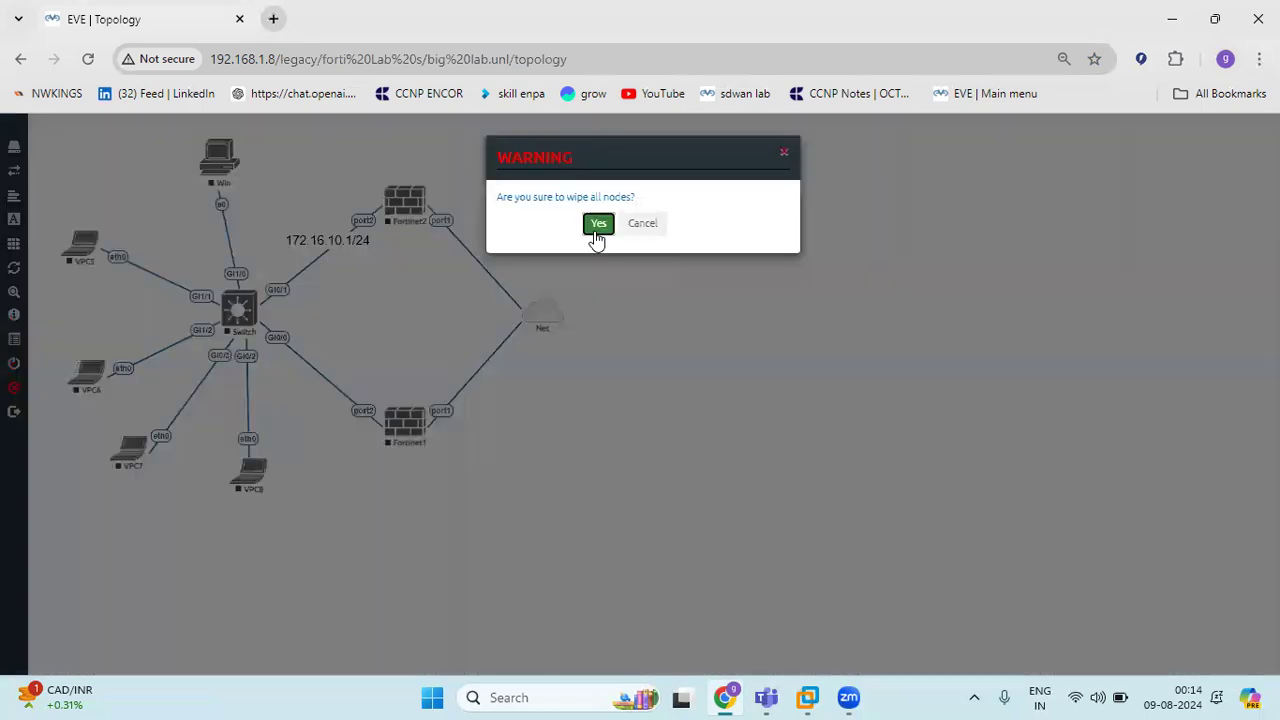
{"action": "left_click", "coordinate": [595, 226]}
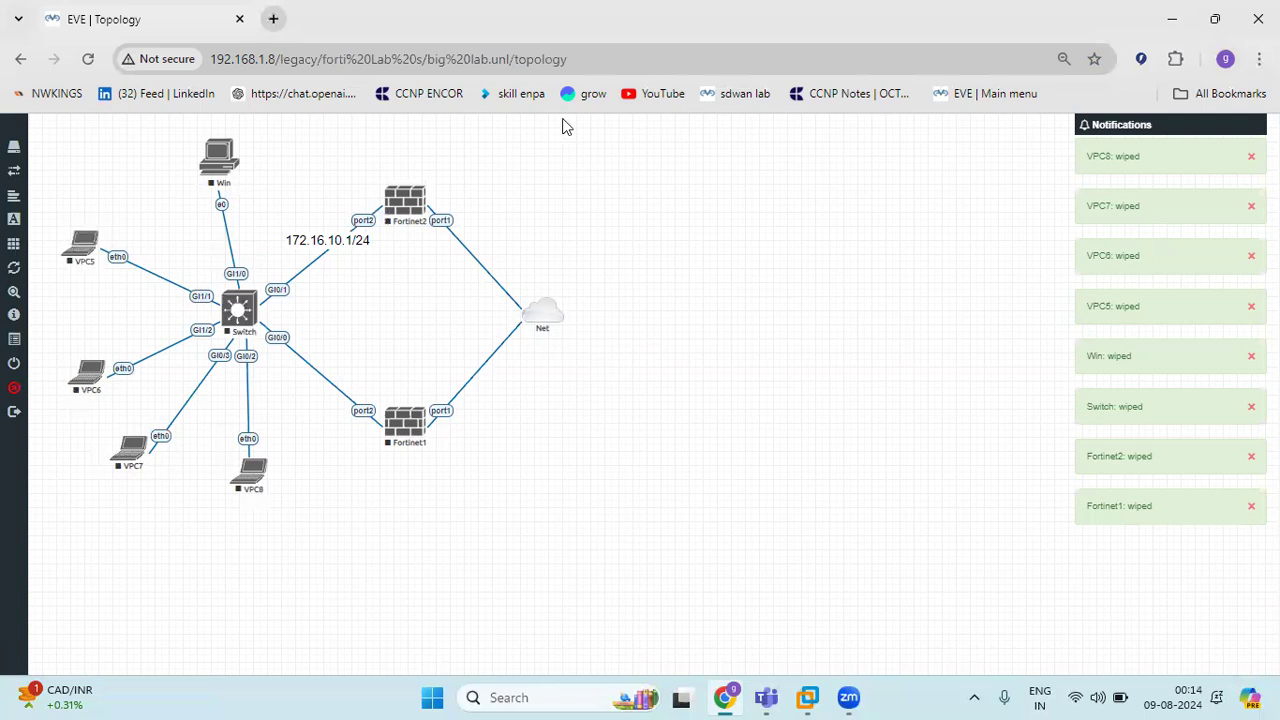
Step: Start the Fortinet2 firewall node in the topology
{"action": "left_click", "coordinate": [35, 248]}
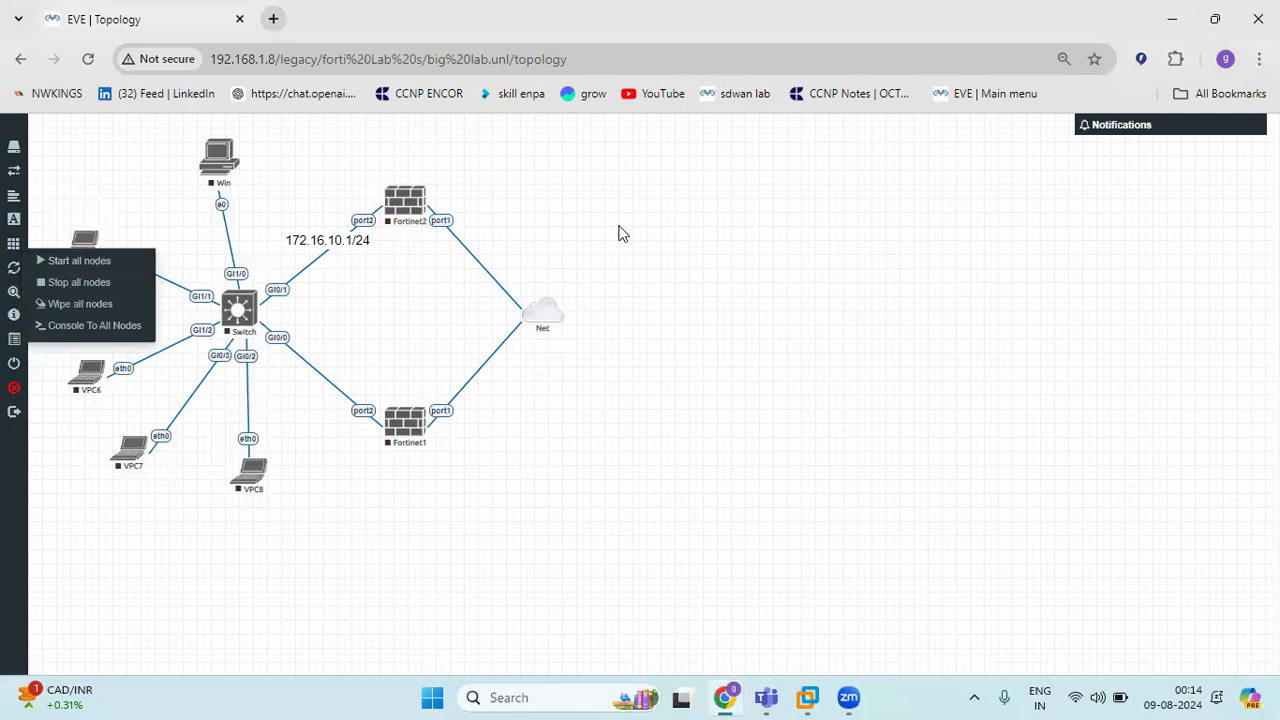
{"action": "right_click", "coordinate": [412, 200]}
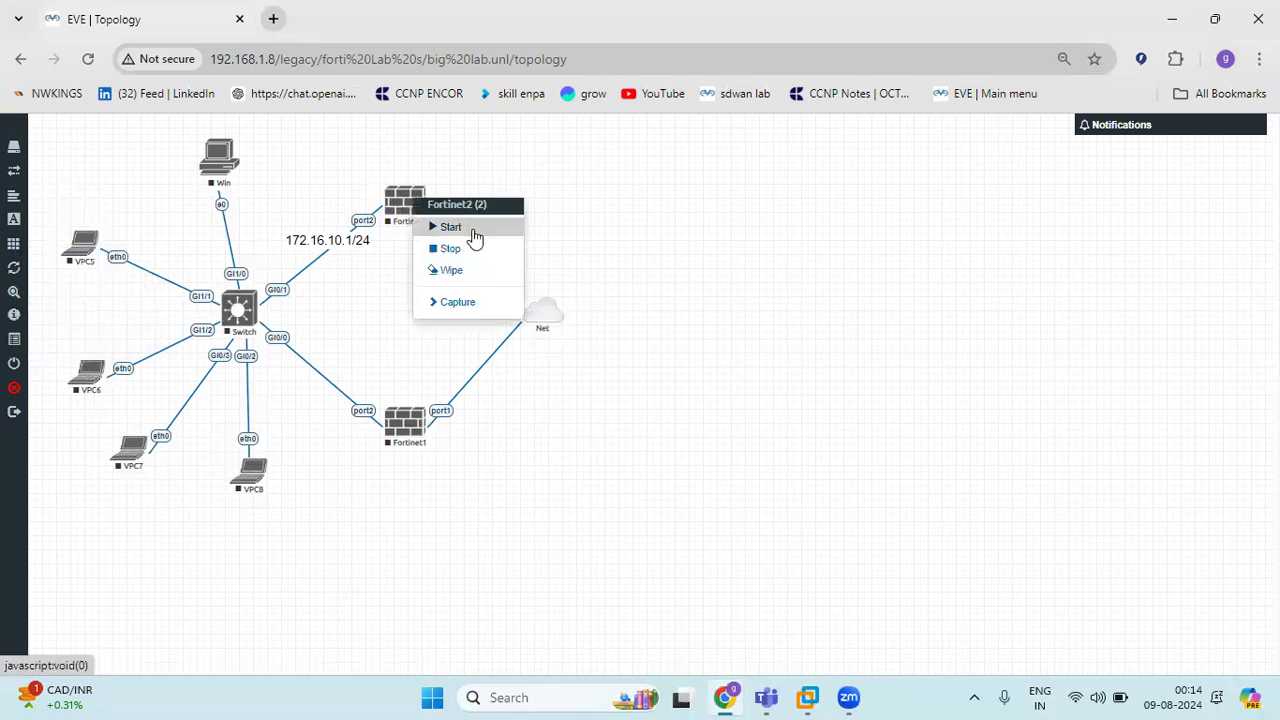
{"action": "left_click", "coordinate": [472, 238]}
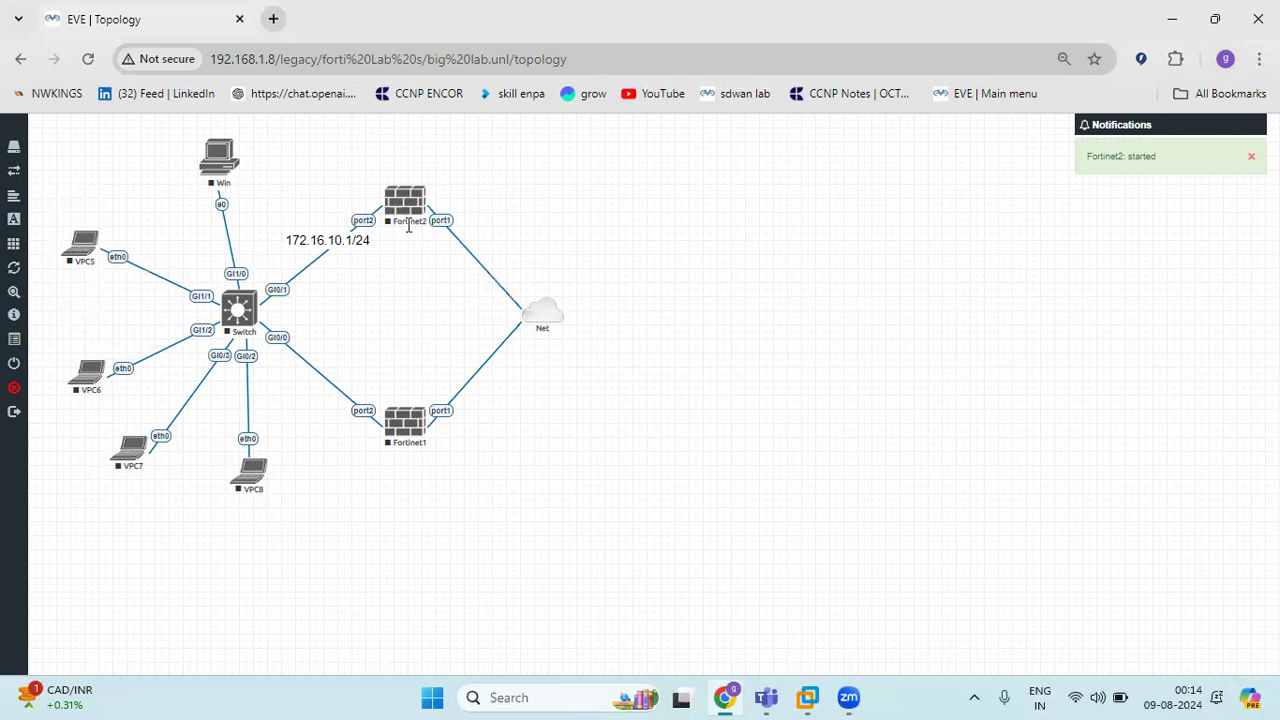
{"action": "mouse_move", "coordinate": [45, 258]}
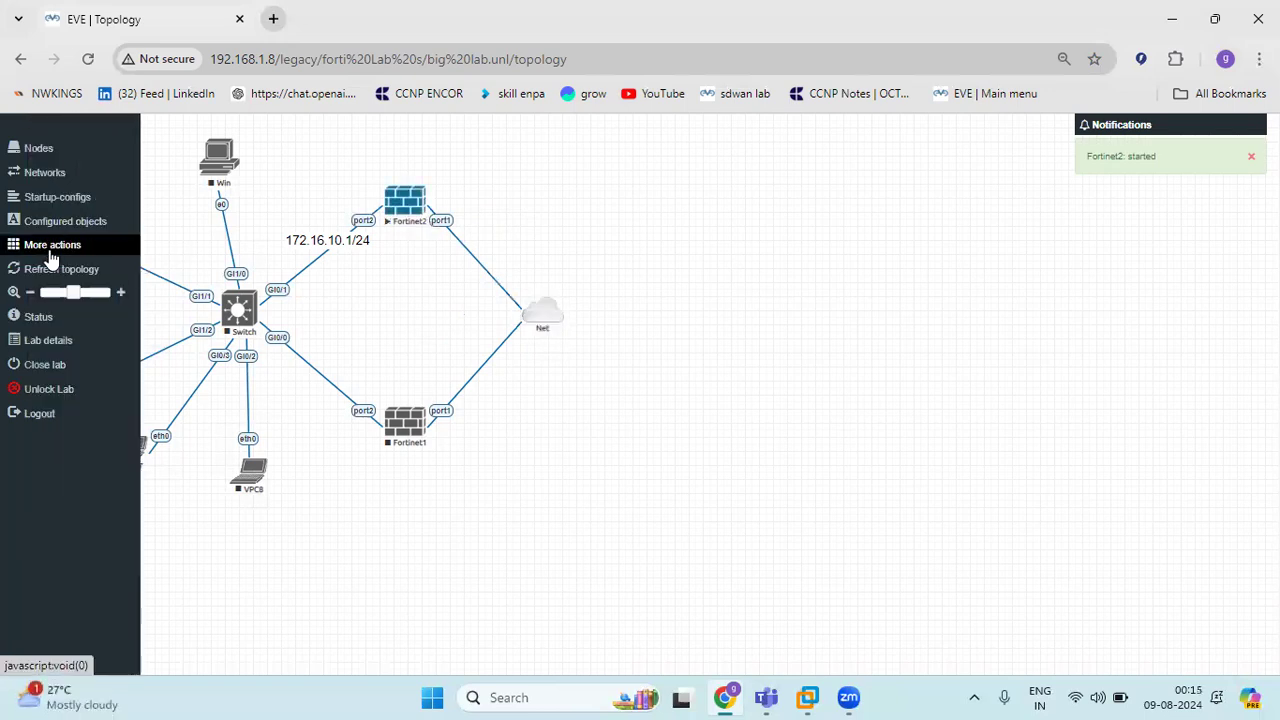
{"action": "left_click", "coordinate": [84, 250]}
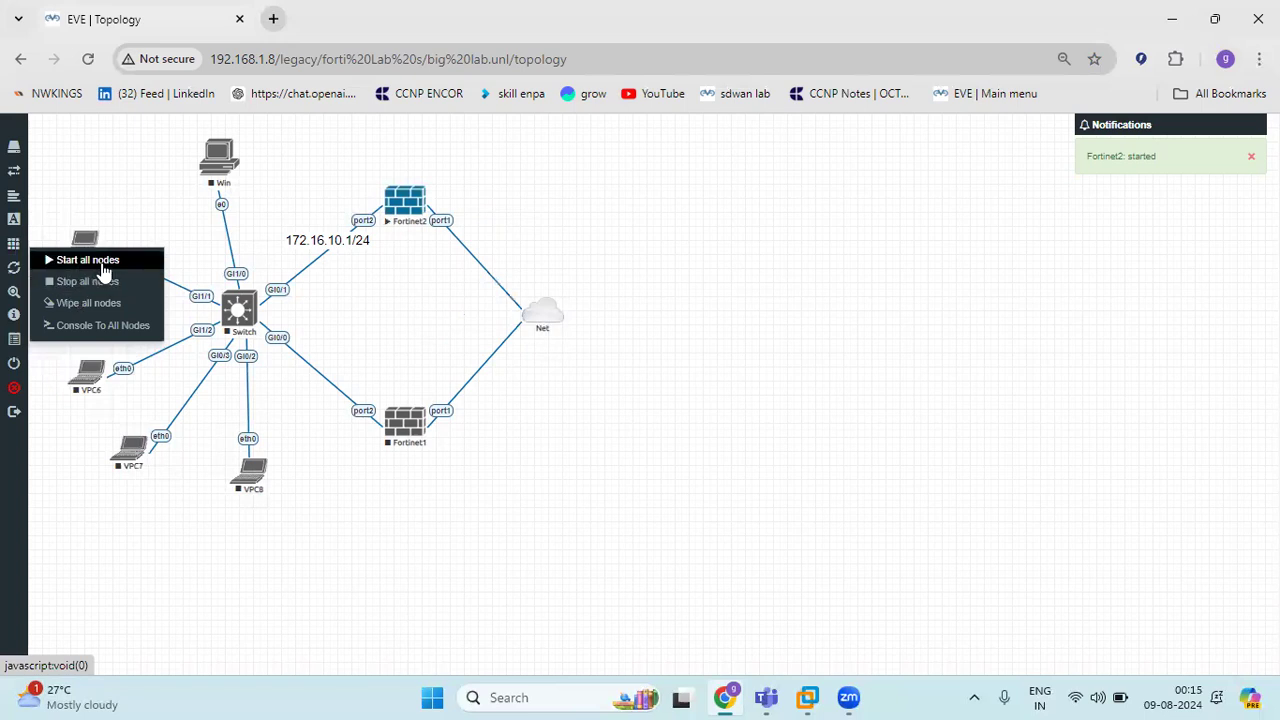
{"action": "left_click", "coordinate": [103, 268]}
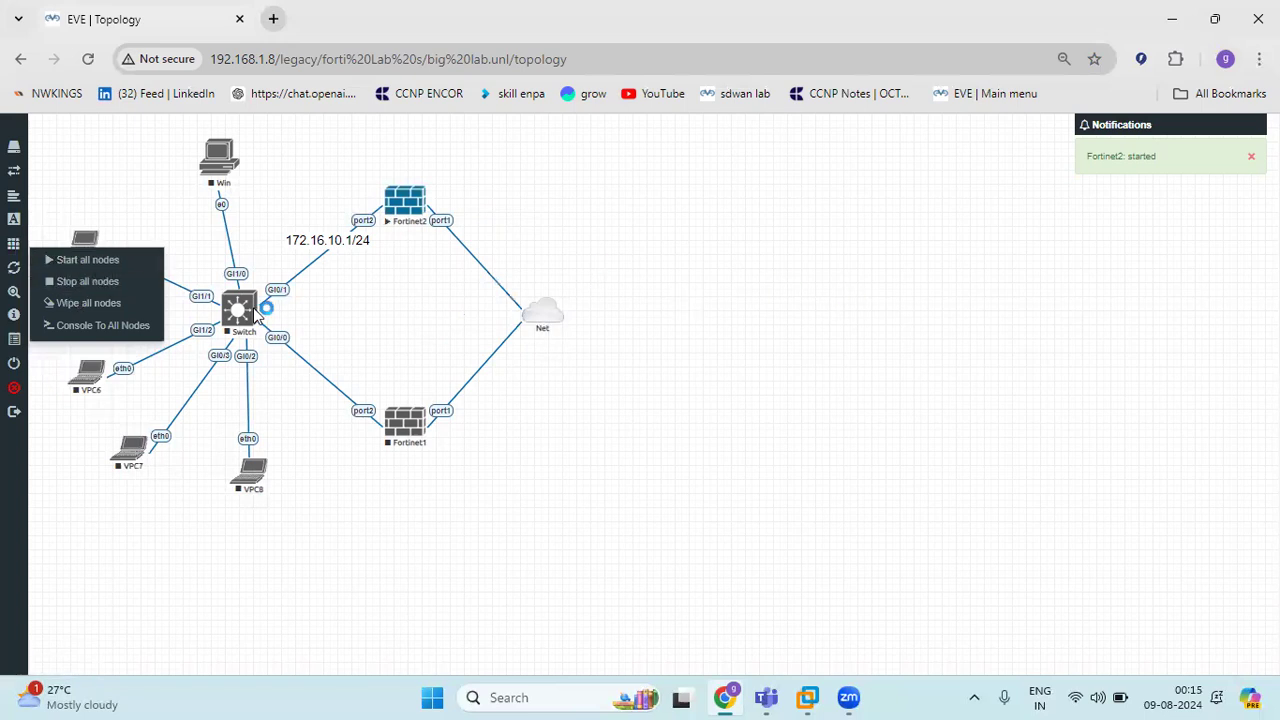
Step: Start the Switch node and the Win node in the topology
{"action": "right_click", "coordinate": [252, 312]}
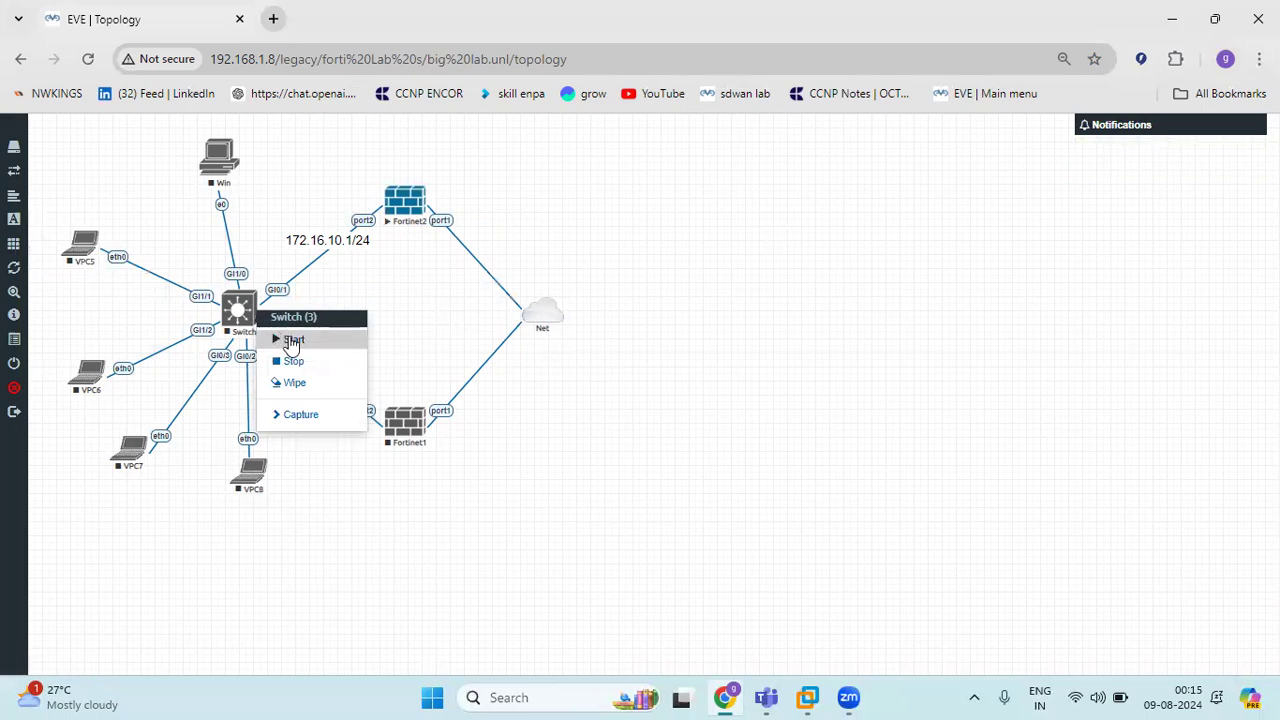
{"action": "left_click", "coordinate": [293, 342]}
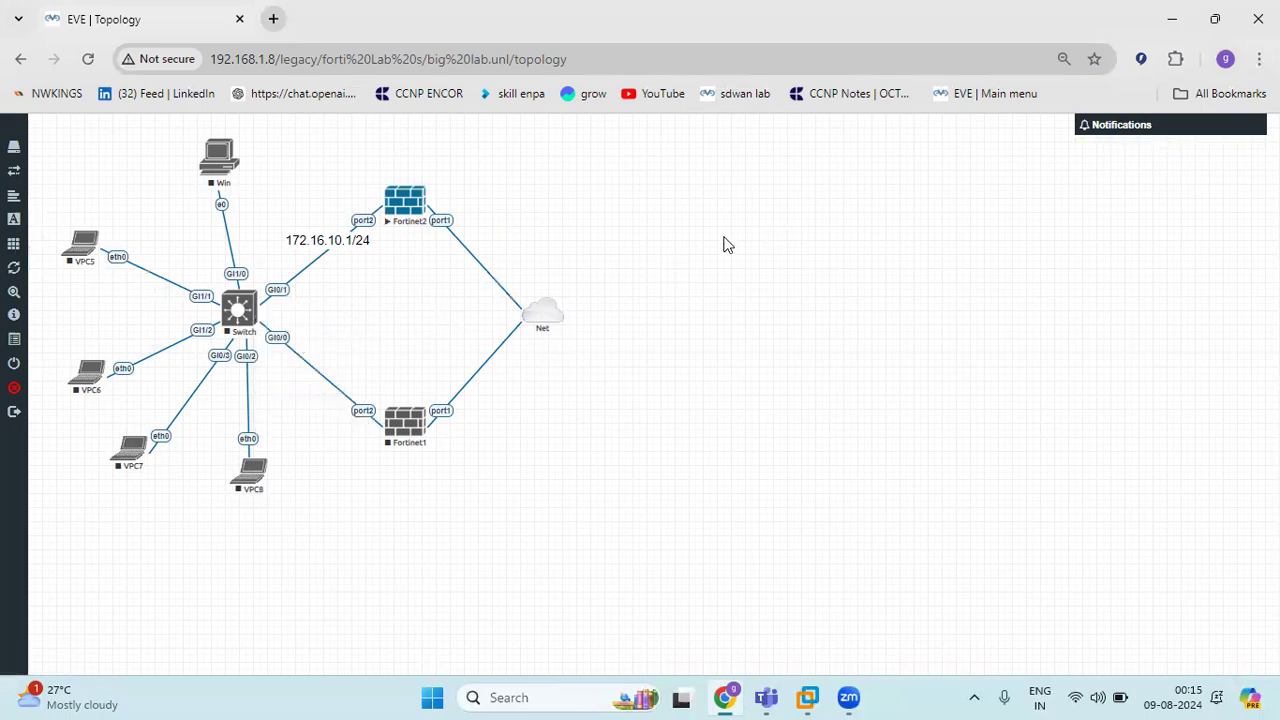
{"action": "right_click", "coordinate": [205, 160]}
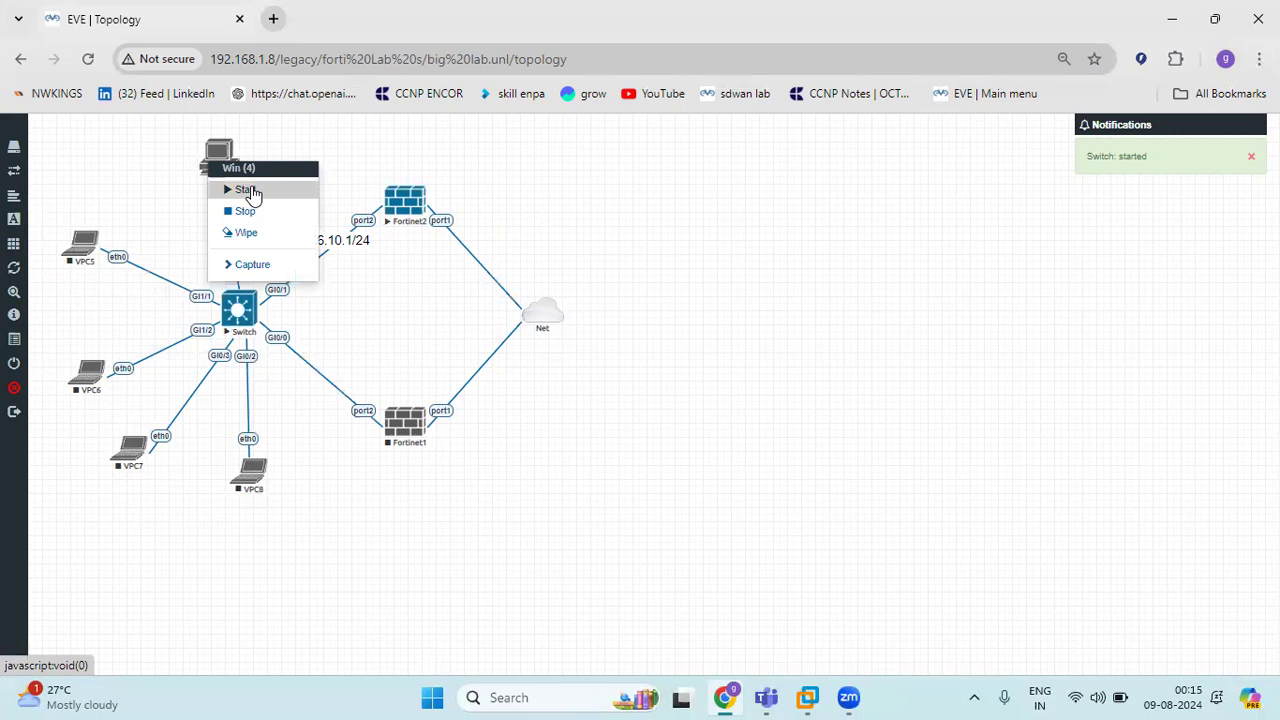
{"action": "left_click", "coordinate": [250, 192]}
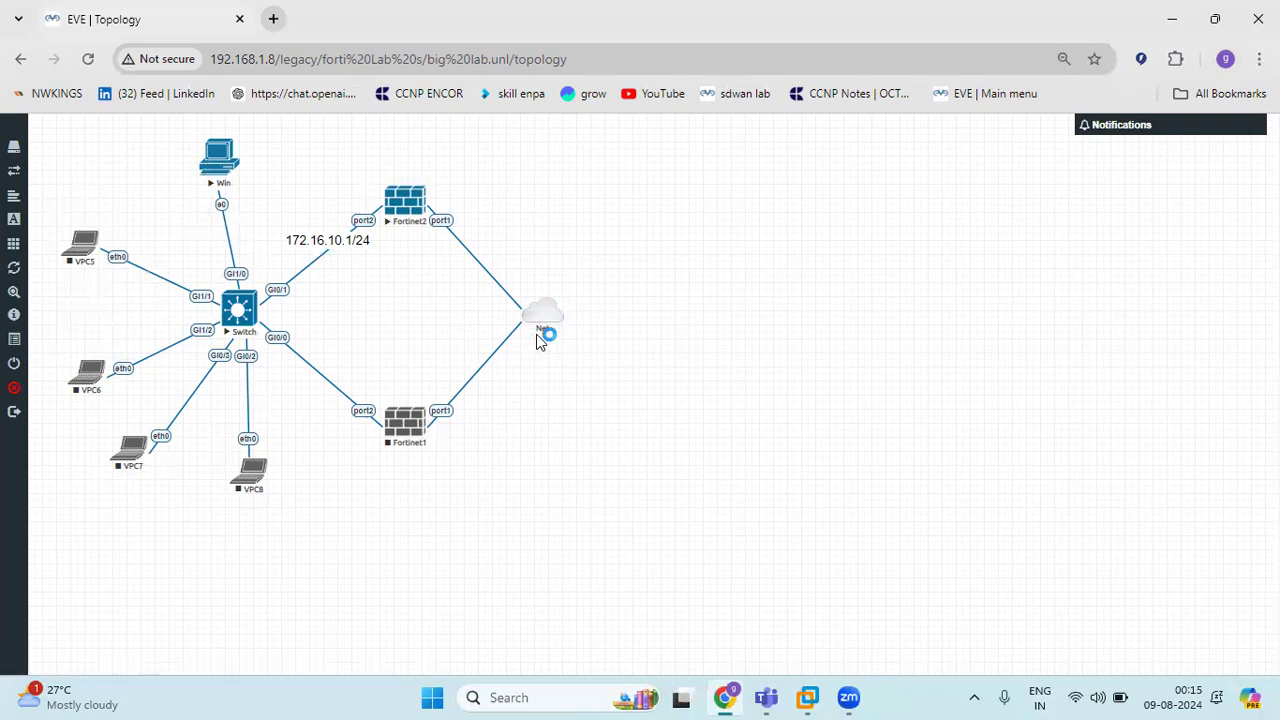
Step: Open the consoles of the Win, Switch and Fortinet2 nodes from the topology
{"action": "left_click", "coordinate": [219, 158]}
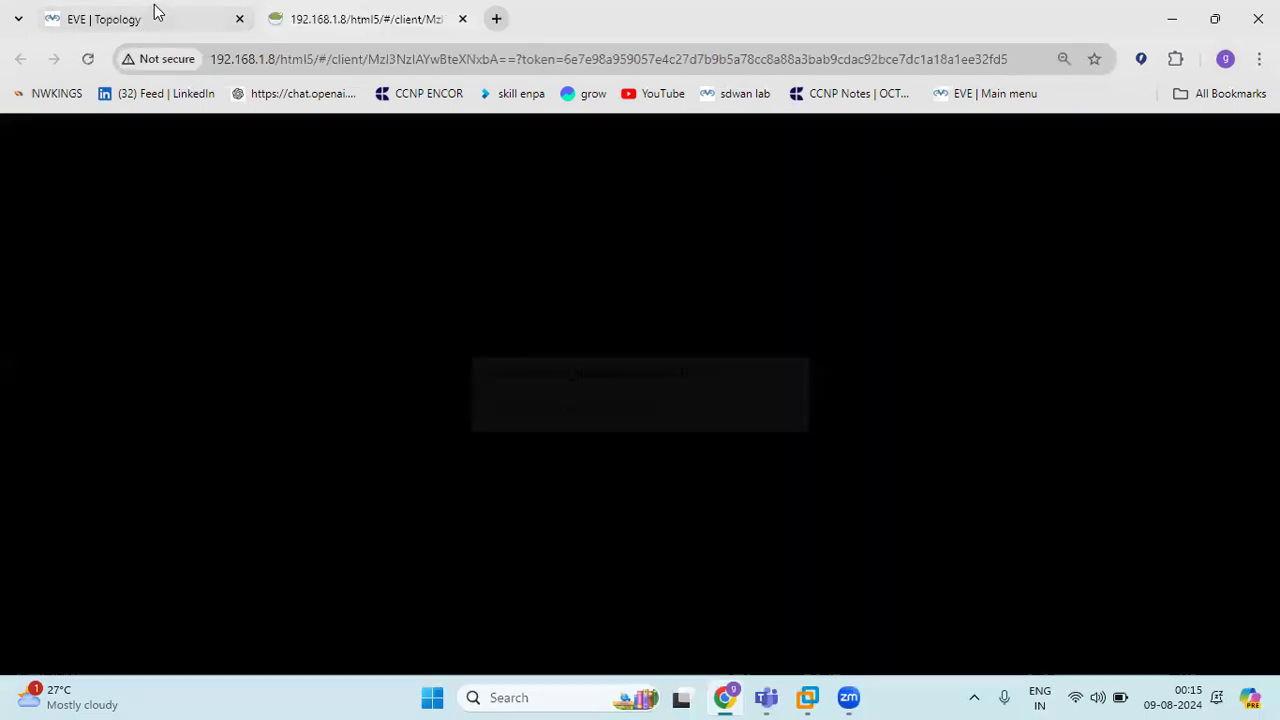
{"action": "left_click", "coordinate": [155, 12]}
{"action": "left_click", "coordinate": [130, 14]}
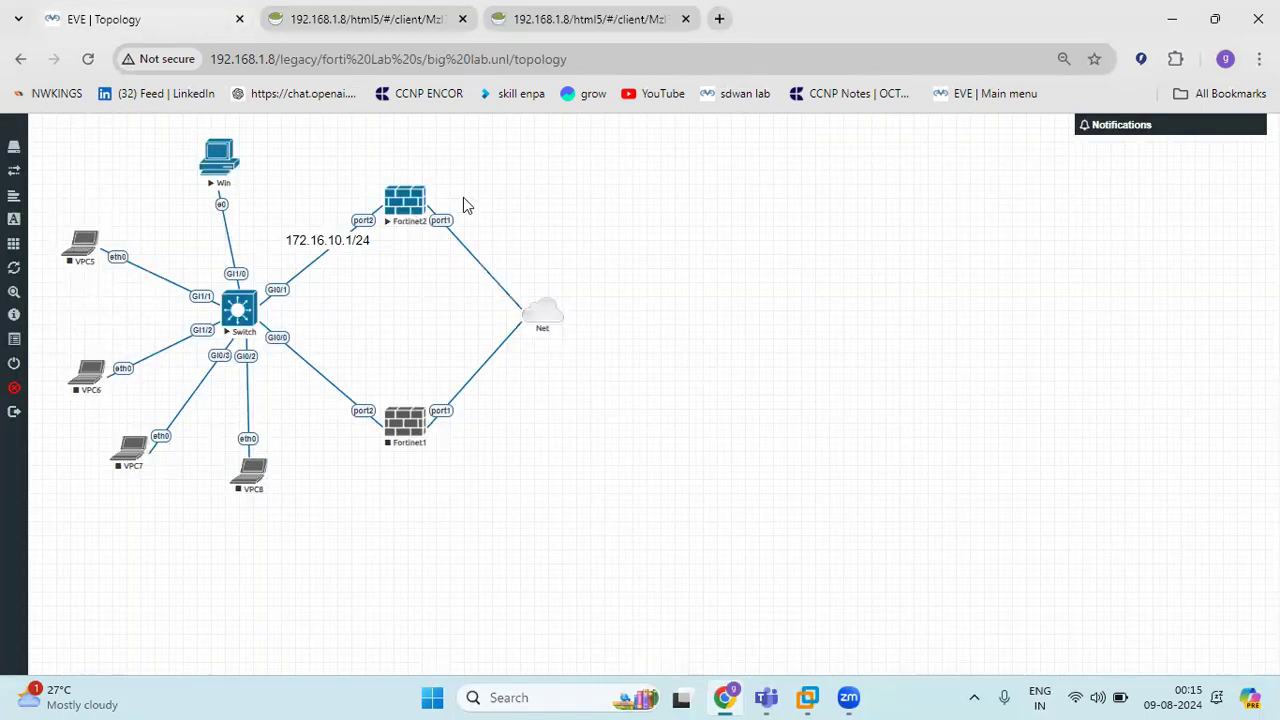
{"action": "left_click", "coordinate": [420, 205]}
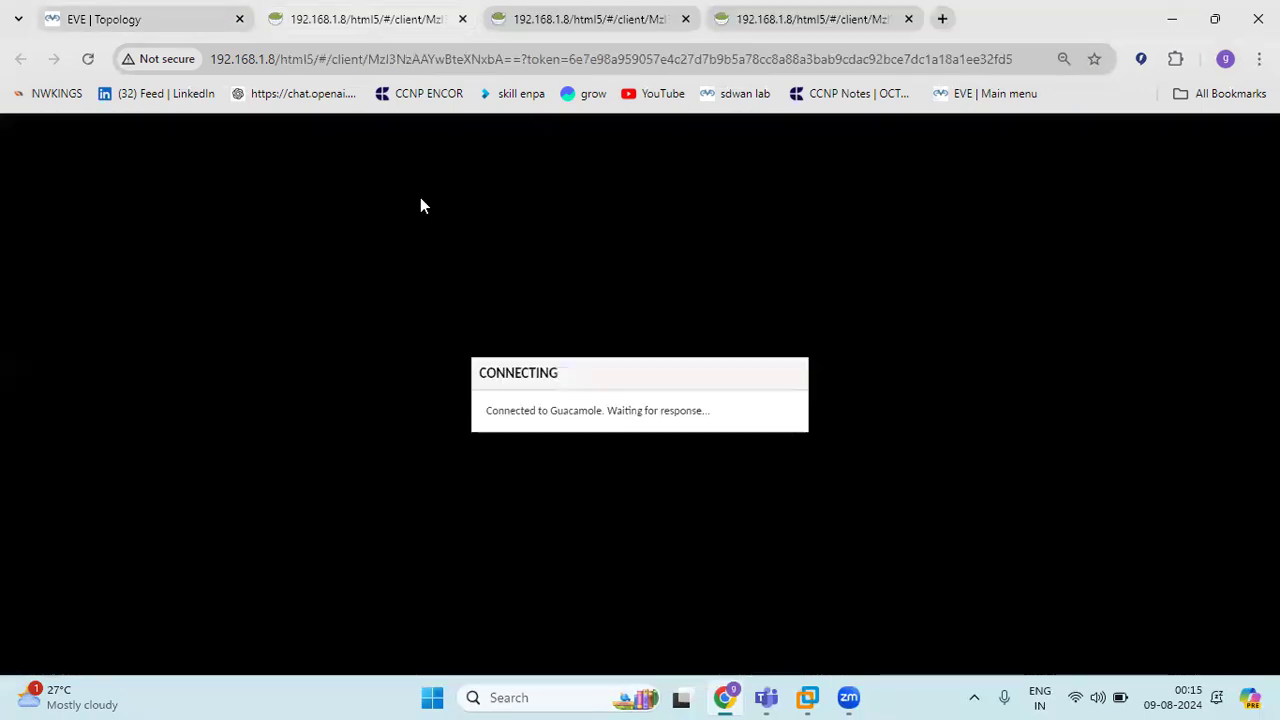
Step: Check the boot progress in the Switch, Win and Fortinet2 consoles and return to the topology
{"action": "left_click", "coordinate": [153, 30]}
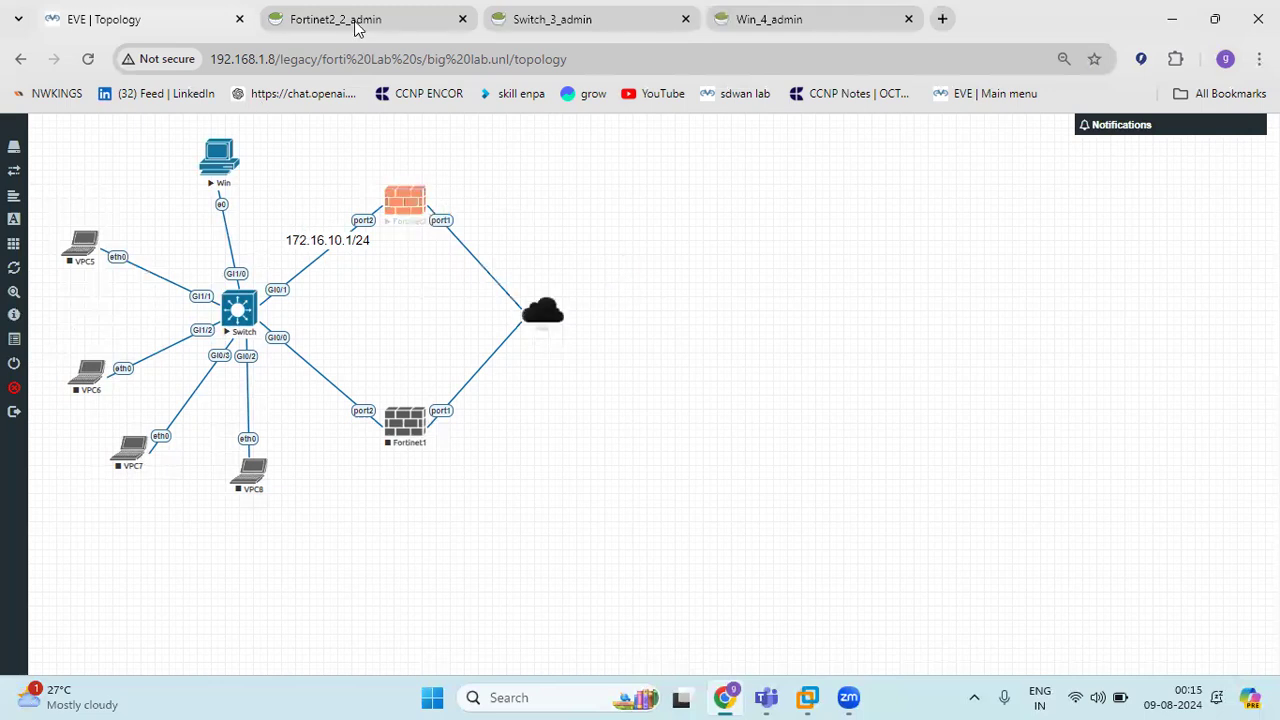
{"action": "left_click", "coordinate": [552, 9]}
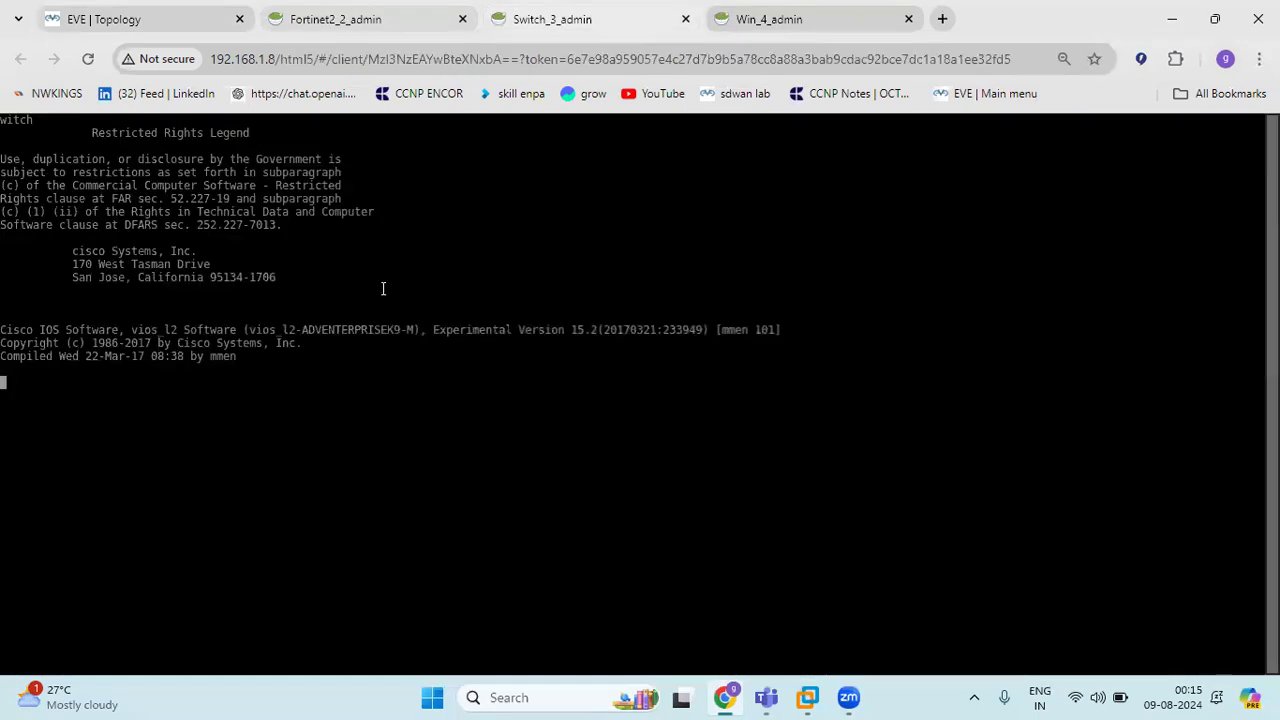
{"action": "left_click", "coordinate": [382, 19]}
{"action": "left_click", "coordinate": [871, 12]}
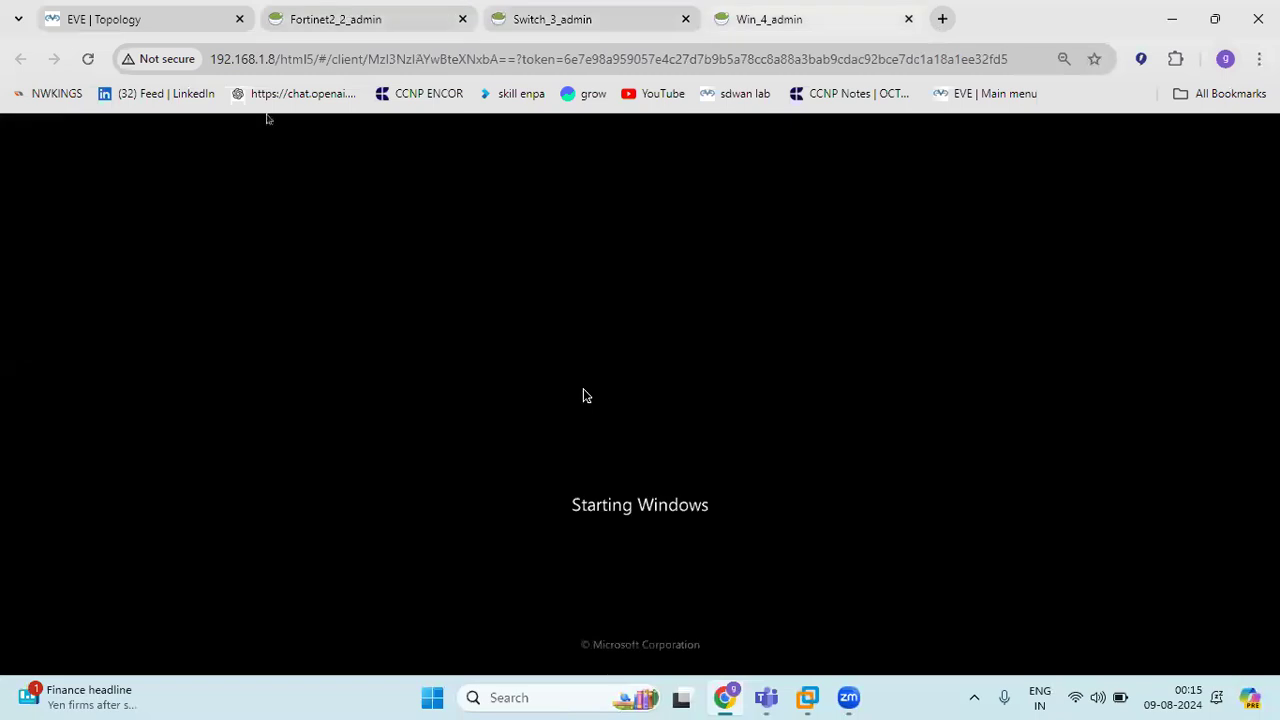
{"action": "left_click", "coordinate": [160, 18]}
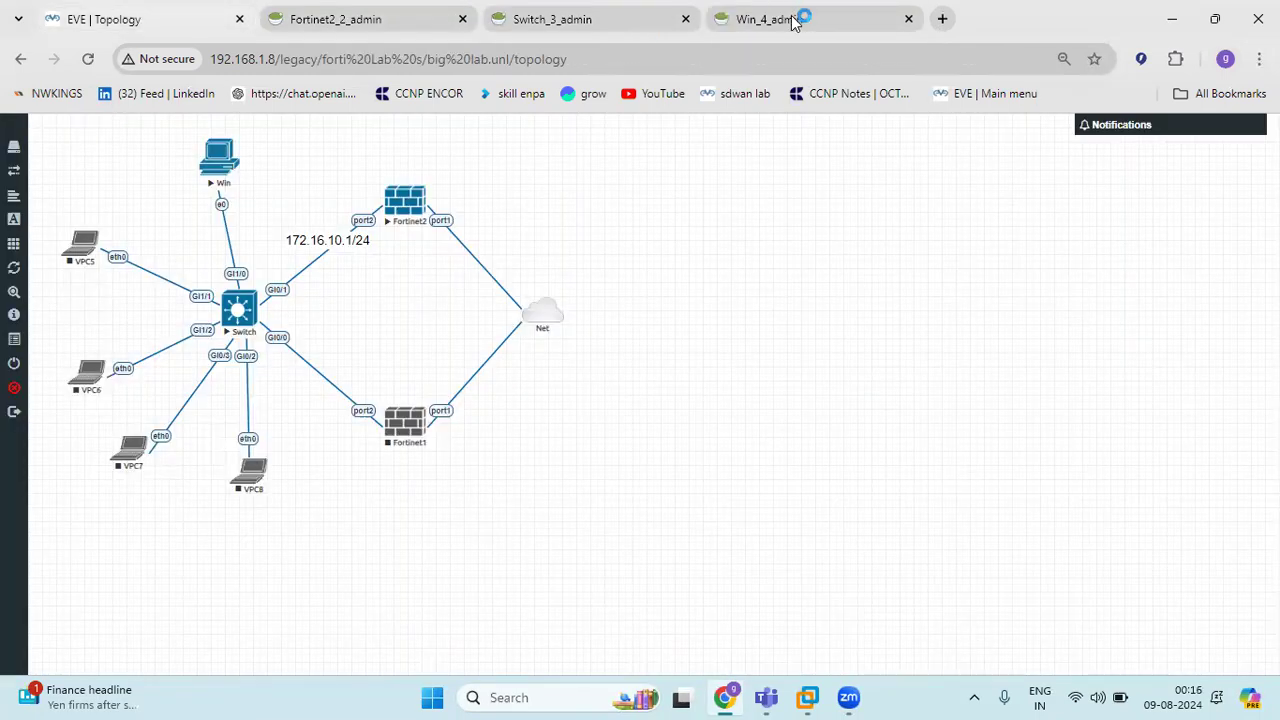
{"action": "left_click", "coordinate": [795, 20]}
{"action": "left_click", "coordinate": [152, 18]}
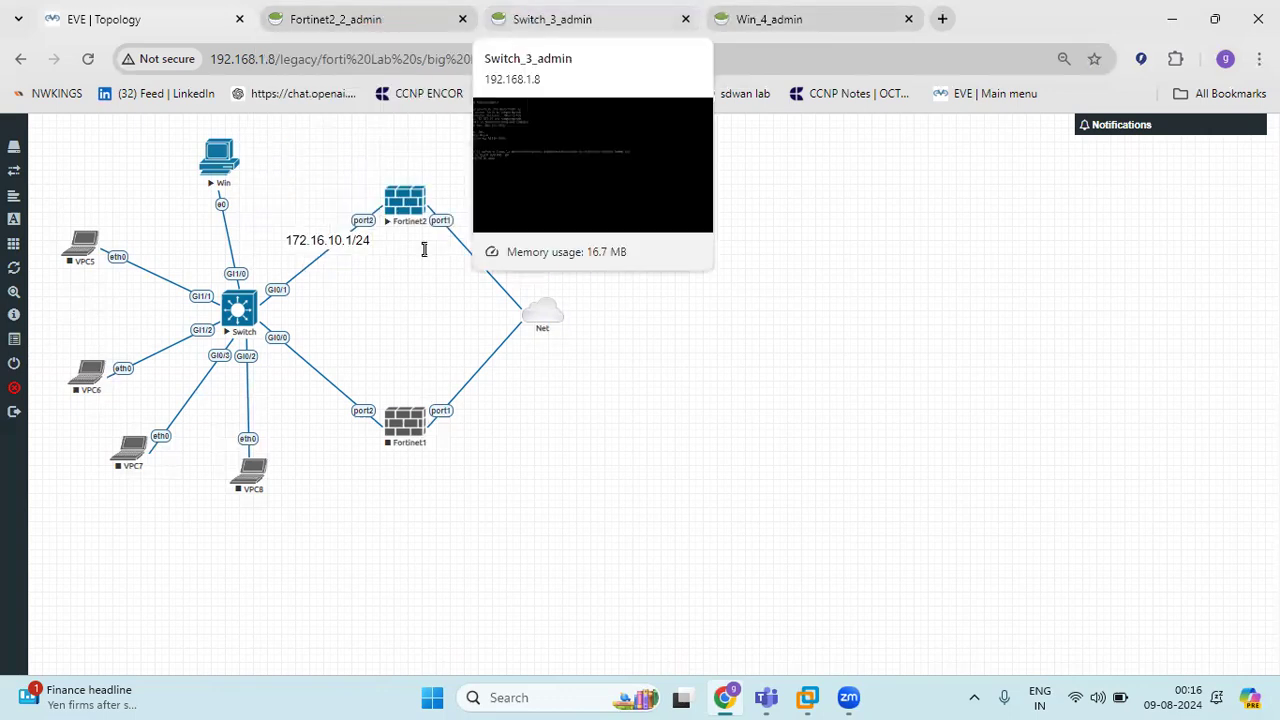
{"action": "key", "text": "ctrl+Tab"}
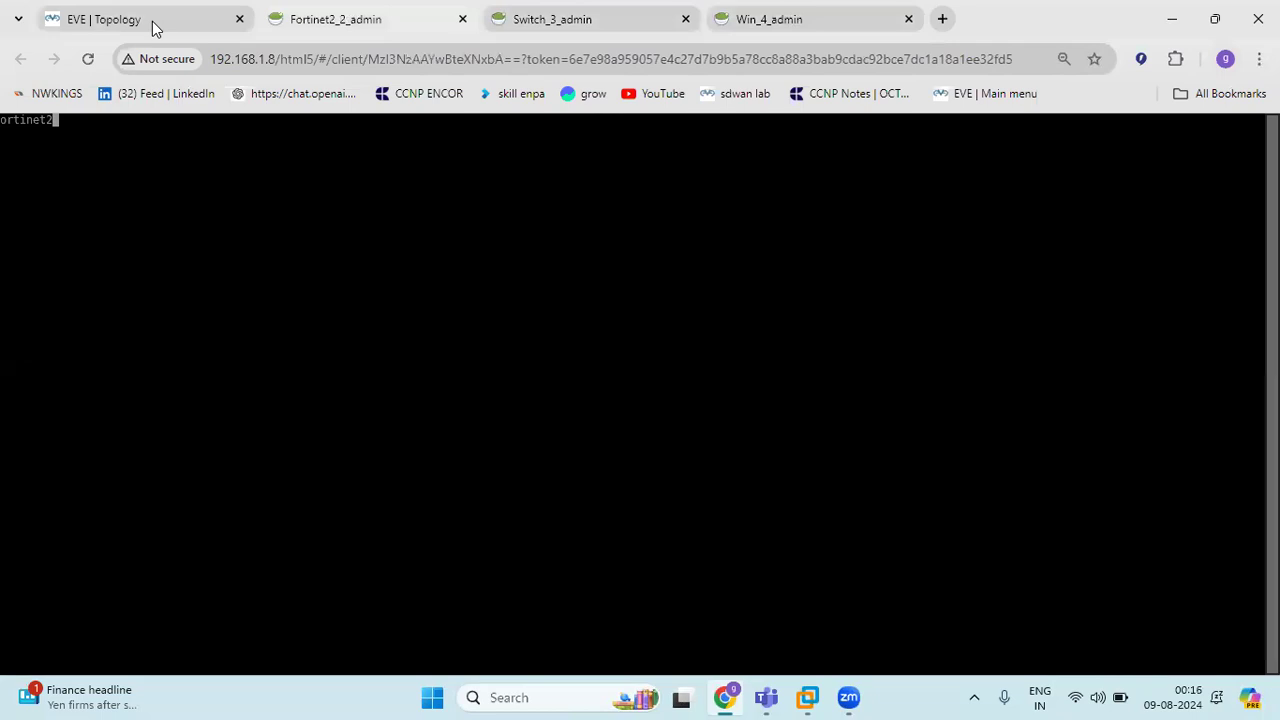
{"action": "key", "text": "ctrl+shift+Tab"}
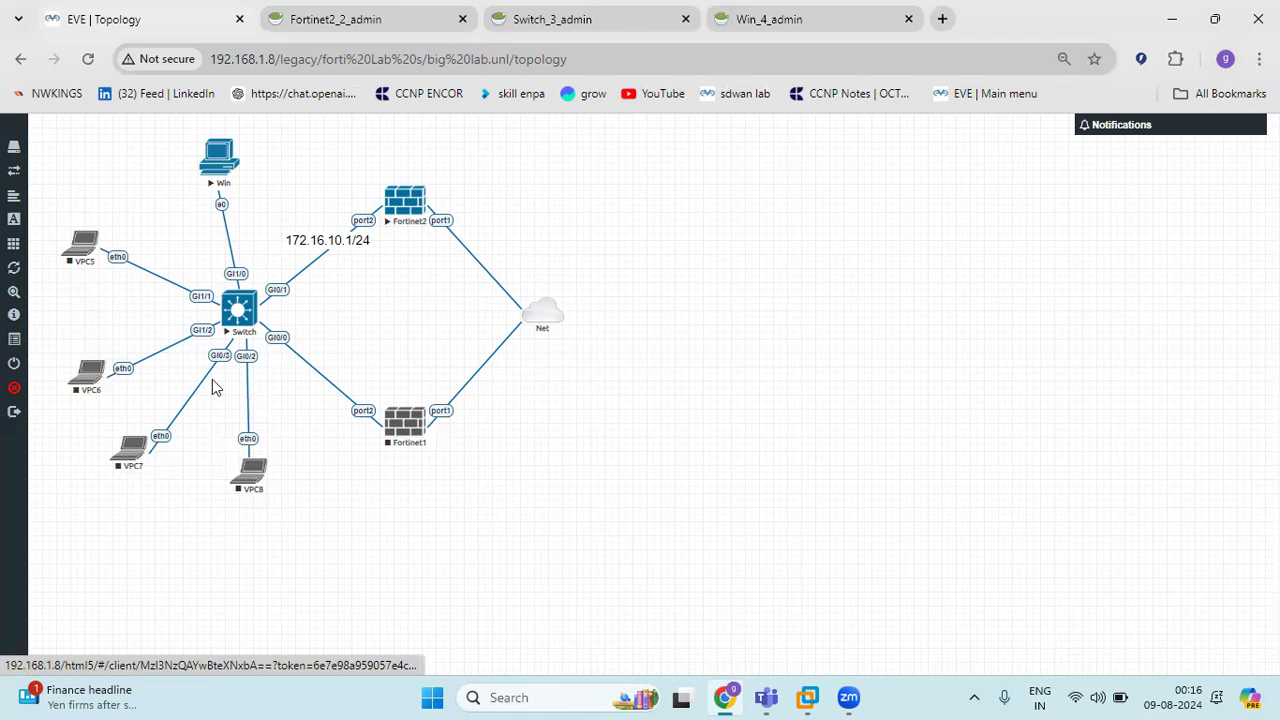
Step: Start the VPC6 node and bring up the command prompt in its console
{"action": "left_click", "coordinate": [98, 383]}
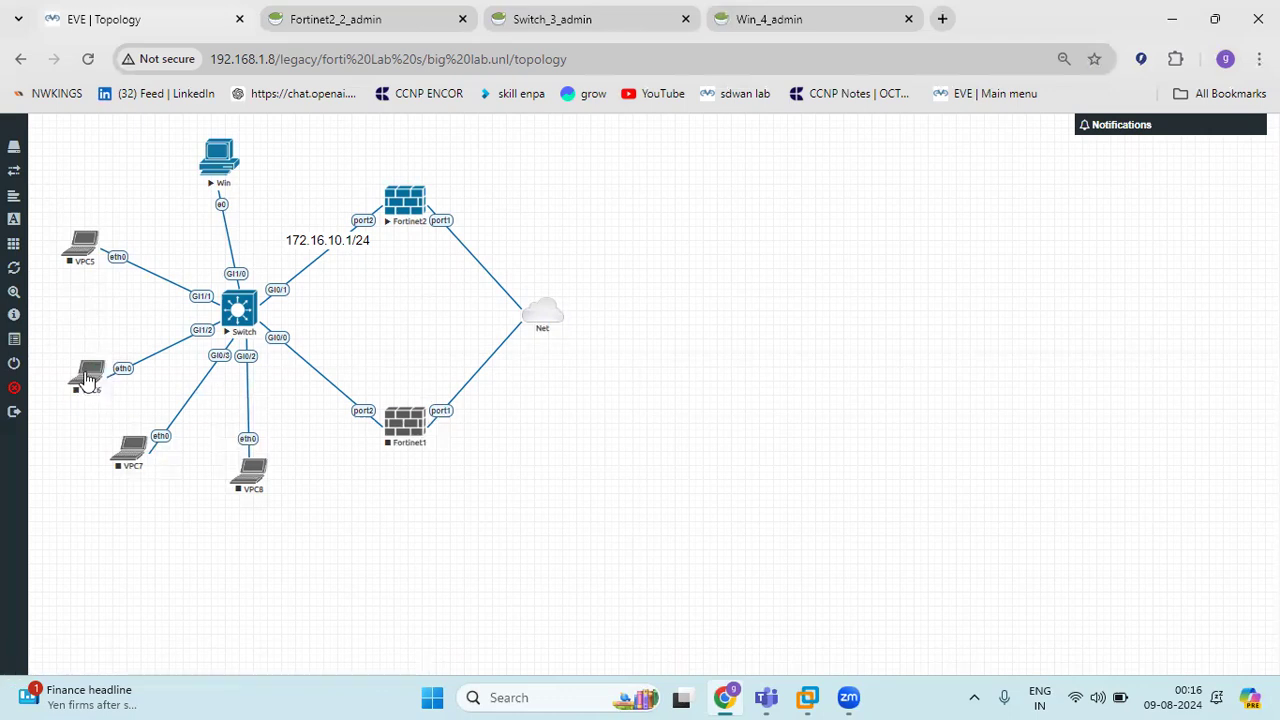
{"action": "left_click", "coordinate": [997, 500]}
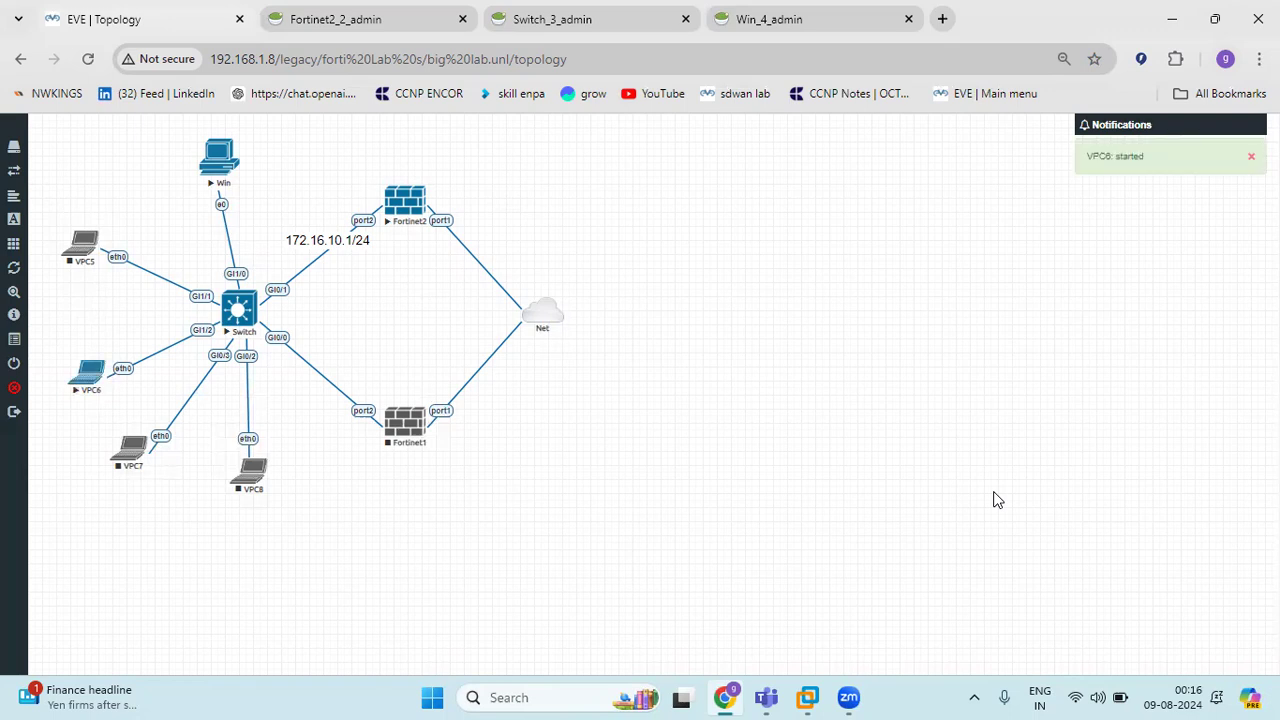
{"action": "left_click", "coordinate": [137, 212]}
{"action": "left_click", "coordinate": [162, 22]}
{"action": "left_click", "coordinate": [323, 10]}
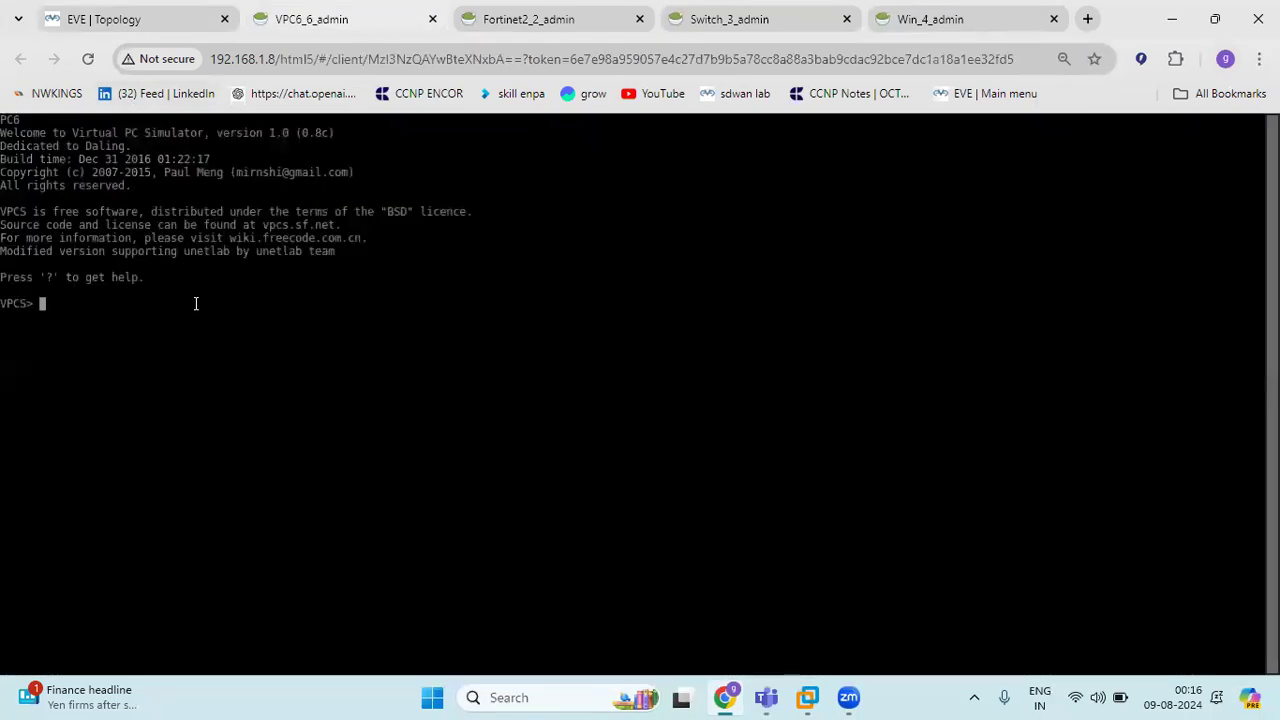
{"action": "key", "text": "Return"}
{"action": "key", "text": "Return"}
{"action": "key", "text": "Return"}
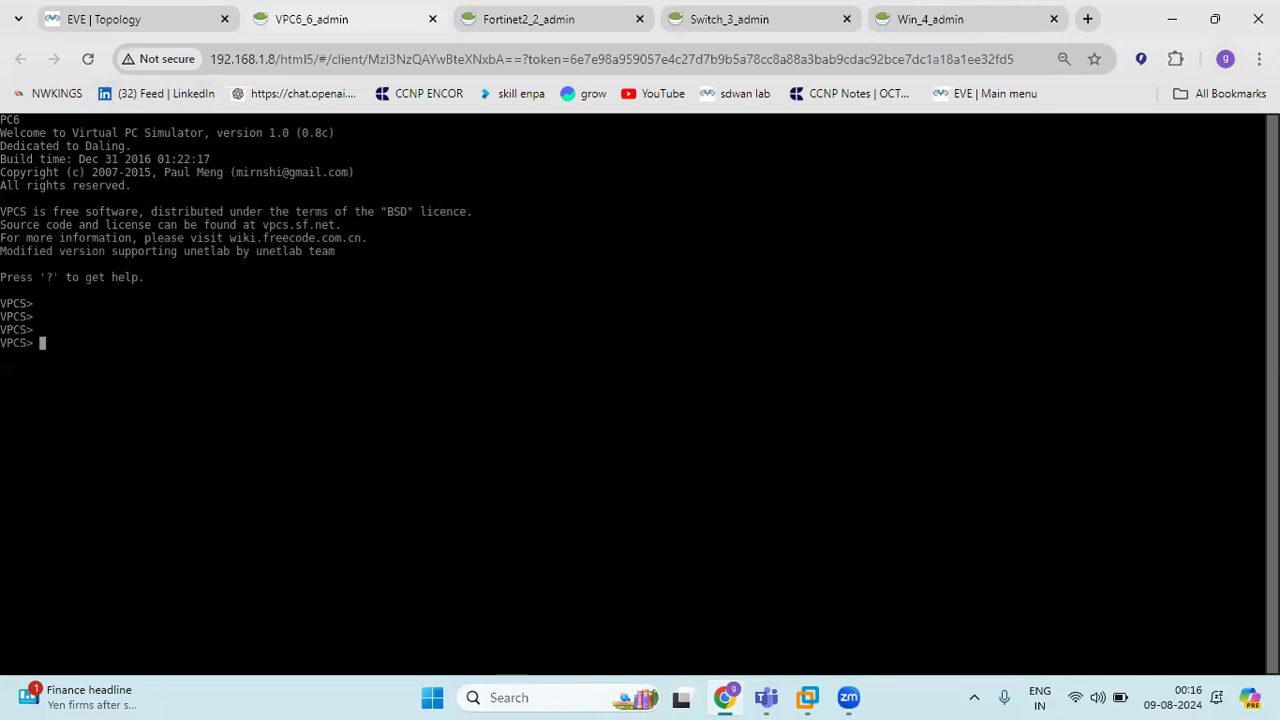
Step: Assign VPC6 the IP address 172.16.10.4/24 with gateway 172.16.10.1
{"action": "left_click", "coordinate": [135, 8]}
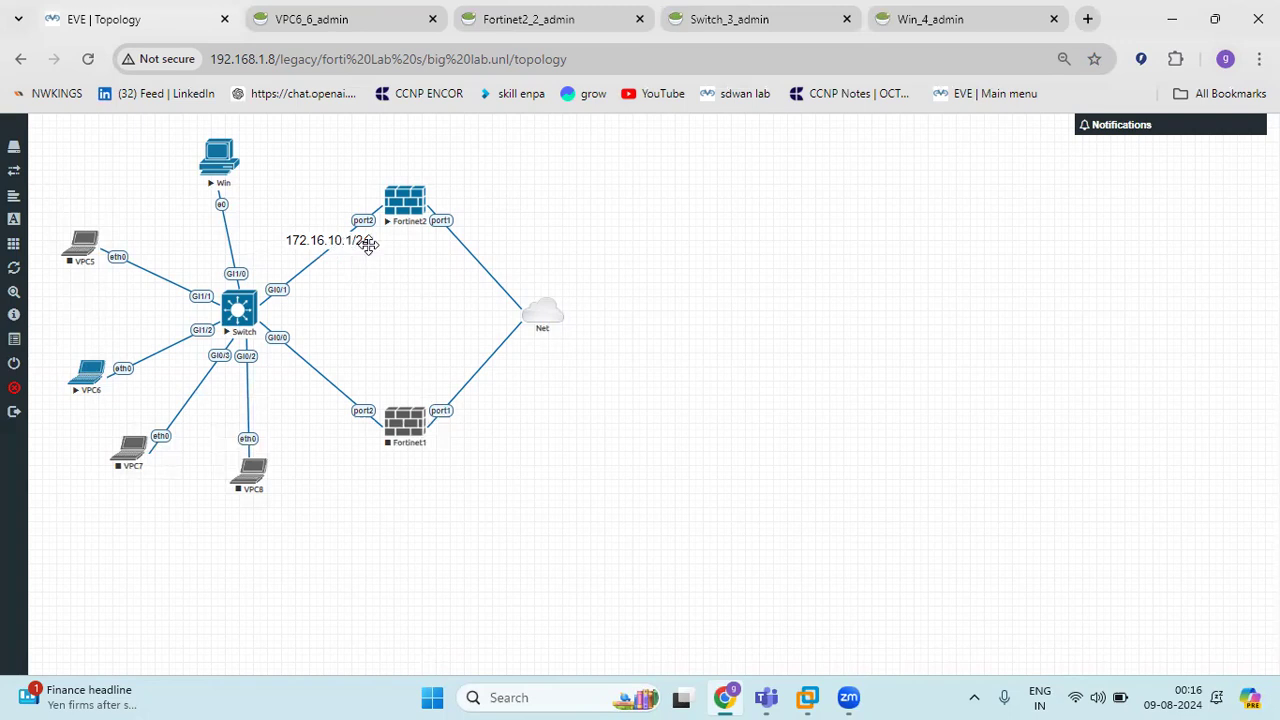
{"action": "left_click", "coordinate": [363, 19]}
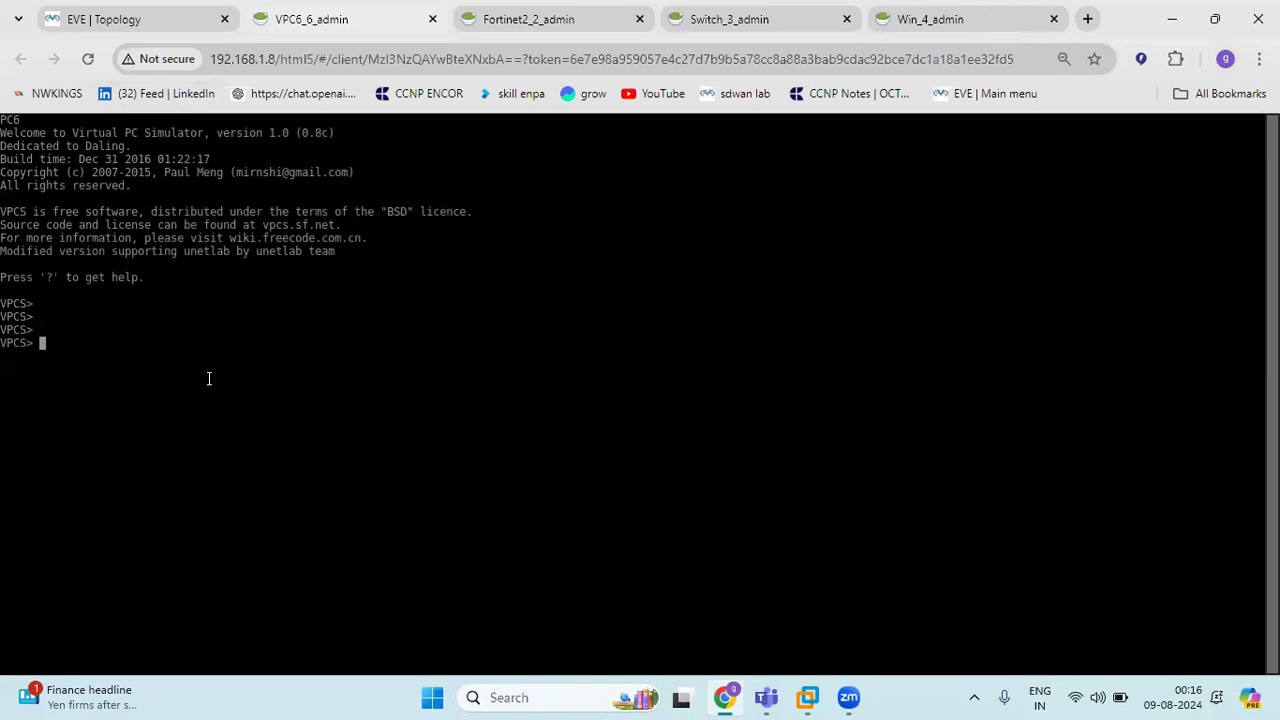
{"action": "type", "text": "ip 172.16.10."}
{"action": "type", "text": "4/24"}
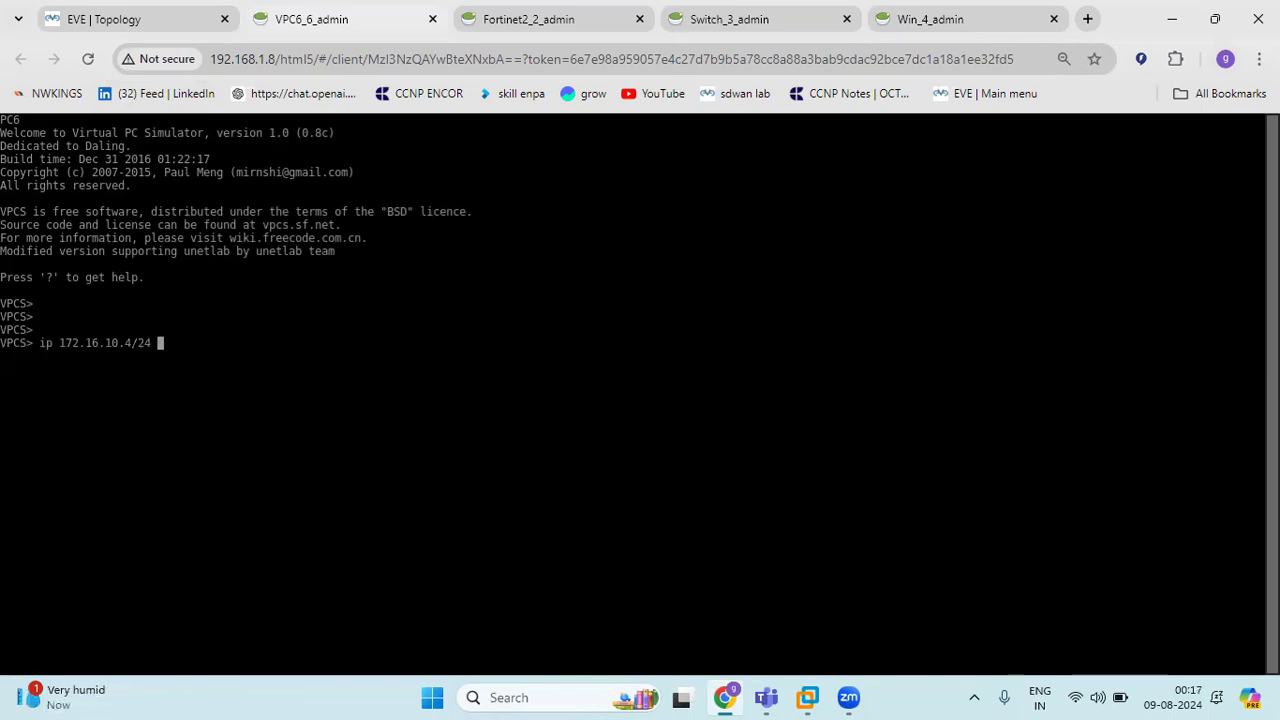
{"action": "type", "text": " 172.16.10.1"}
{"action": "key", "text": "Return"}
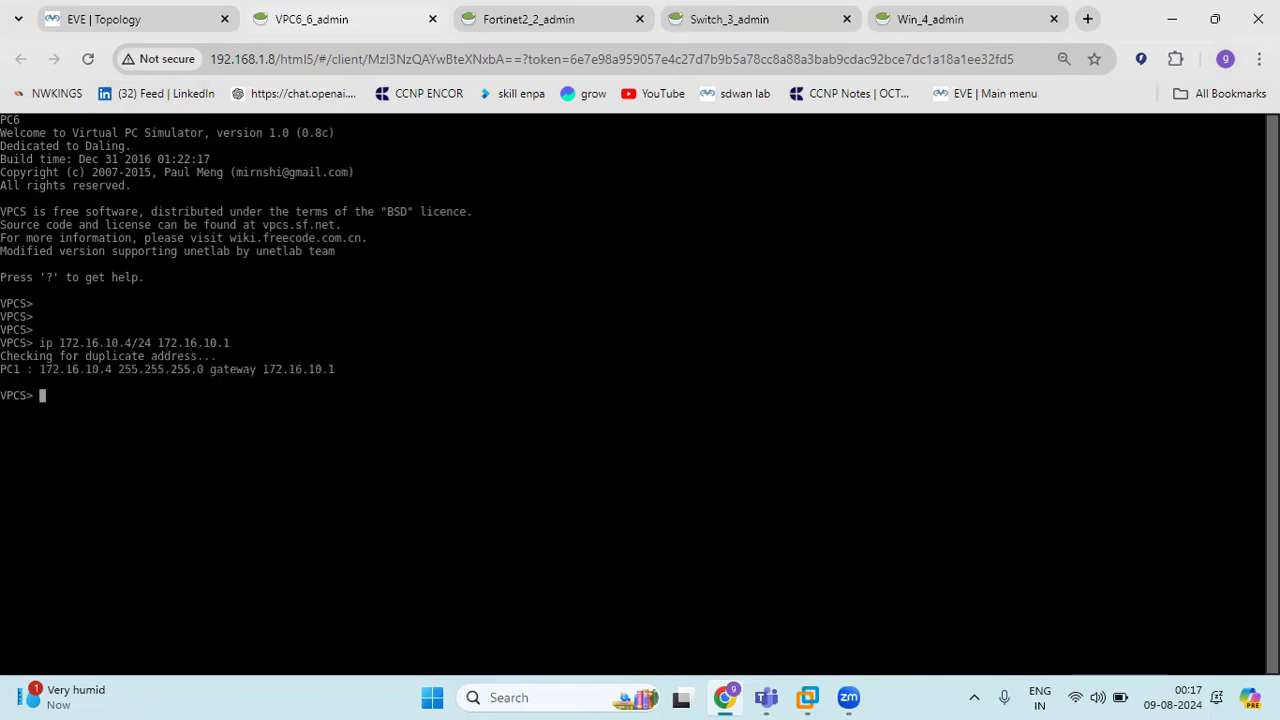
Step: Save VPC6's configuration to its startup file
{"action": "type", "text": "seve"}
{"action": "key", "text": "Return"}
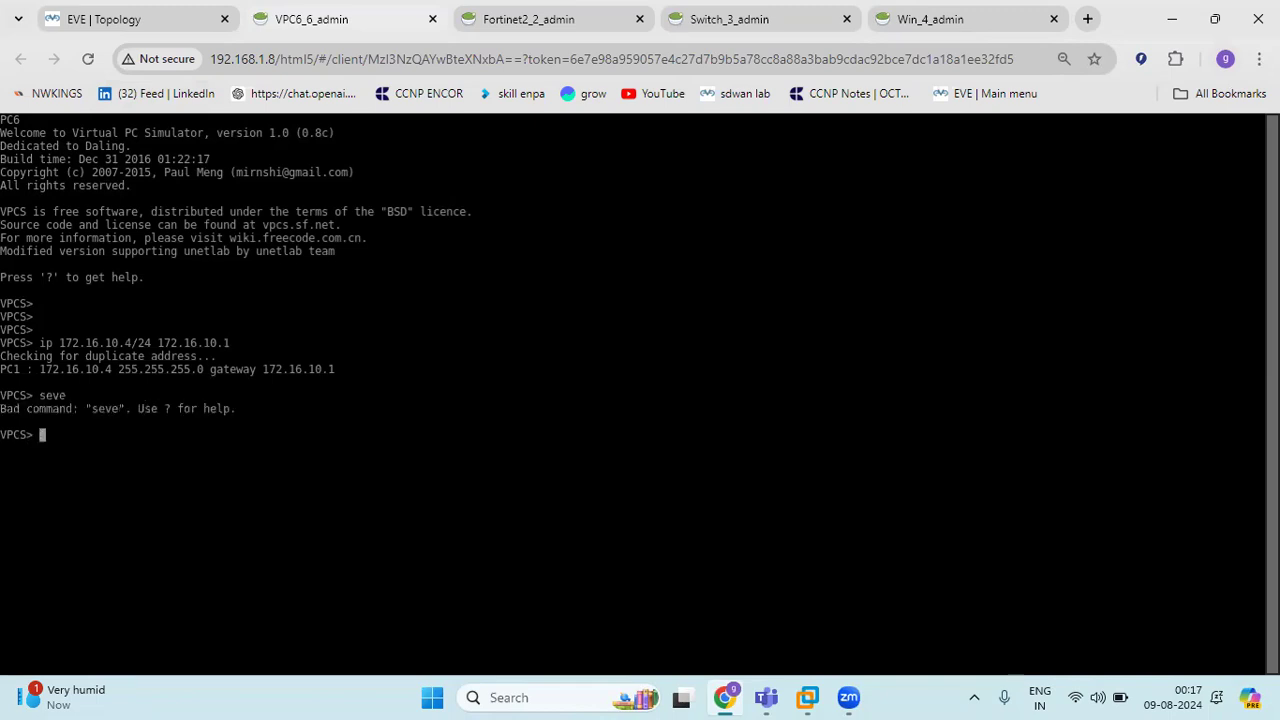
{"action": "type", "text": "save"}
{"action": "key", "text": "Return"}
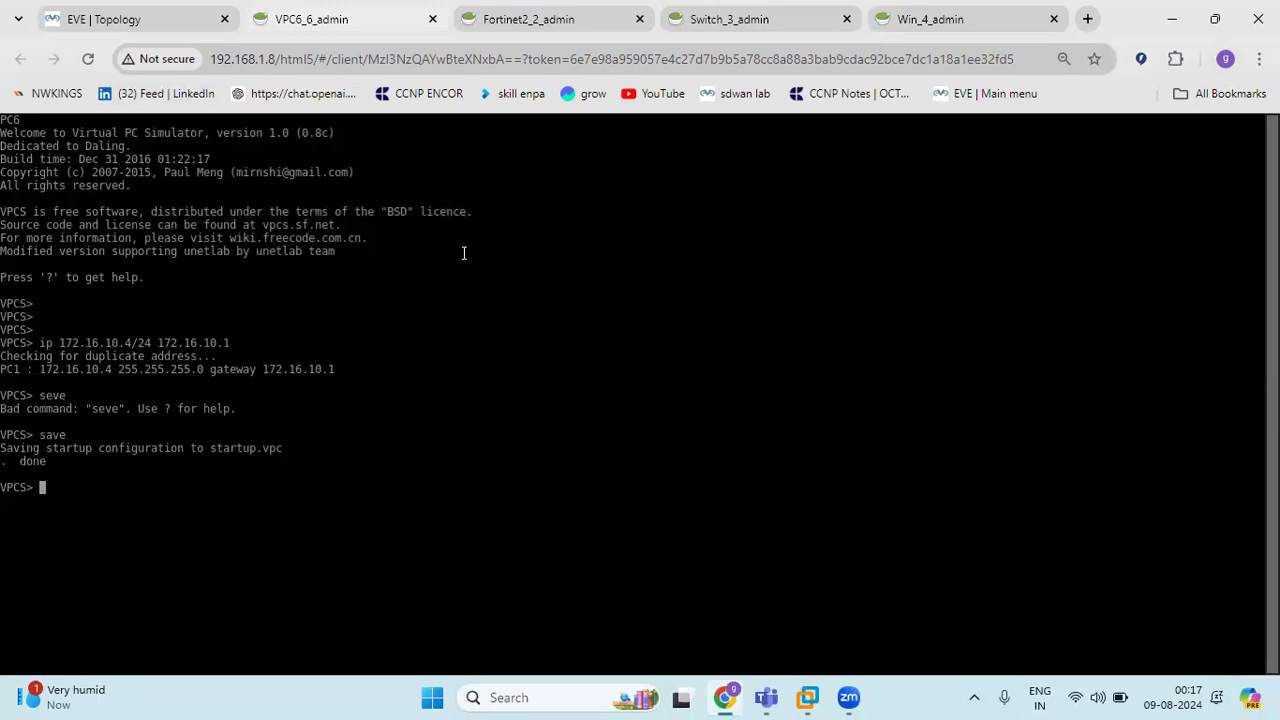
Step: Log in to the Fortinet2 console as admin, entering and confirming a new account password when required
{"action": "left_click", "coordinate": [569, 12]}
{"action": "key", "text": "Return"}
{"action": "key", "text": "Return"}
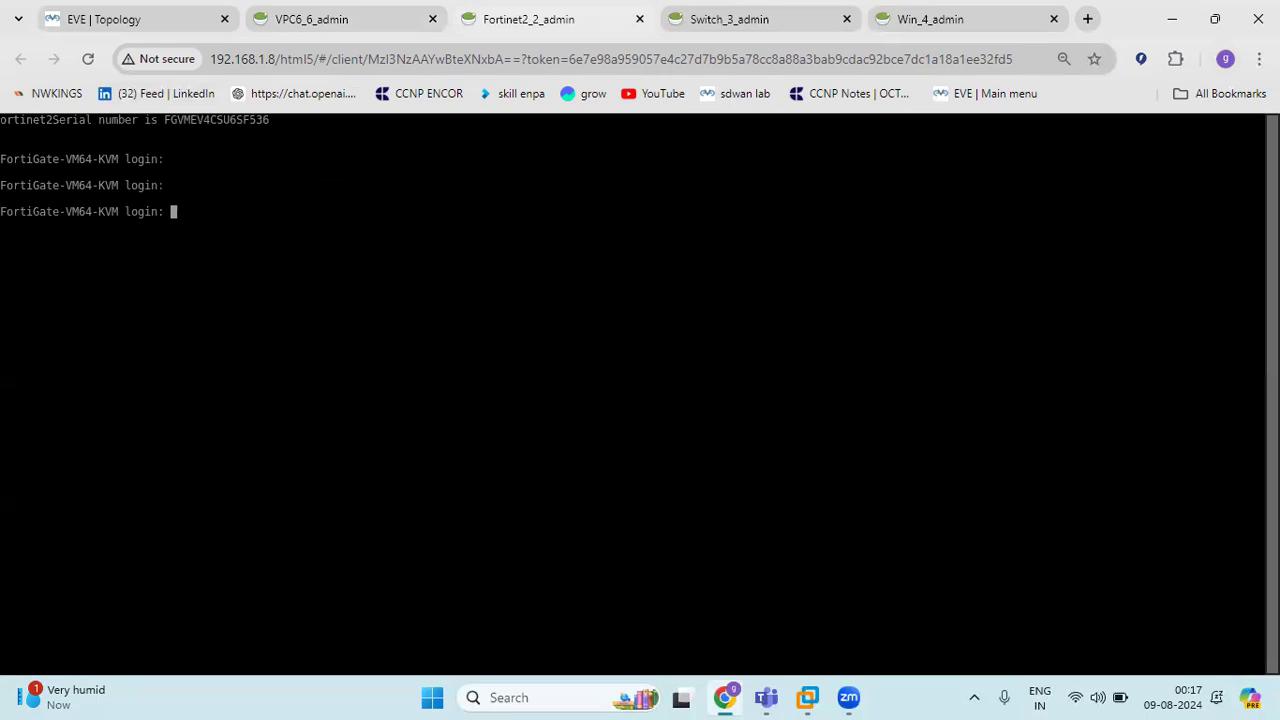
{"action": "type", "text": "admin"}
{"action": "key", "text": "Return"}
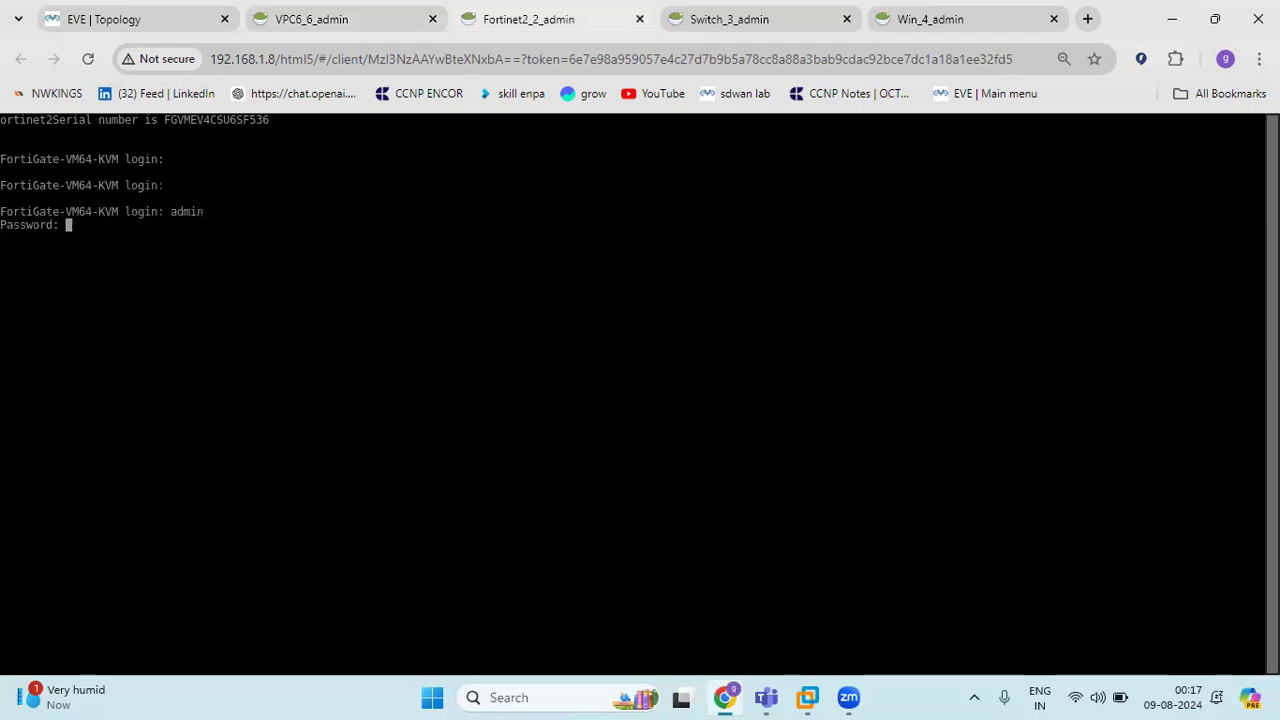
{"action": "key", "text": "Return"}
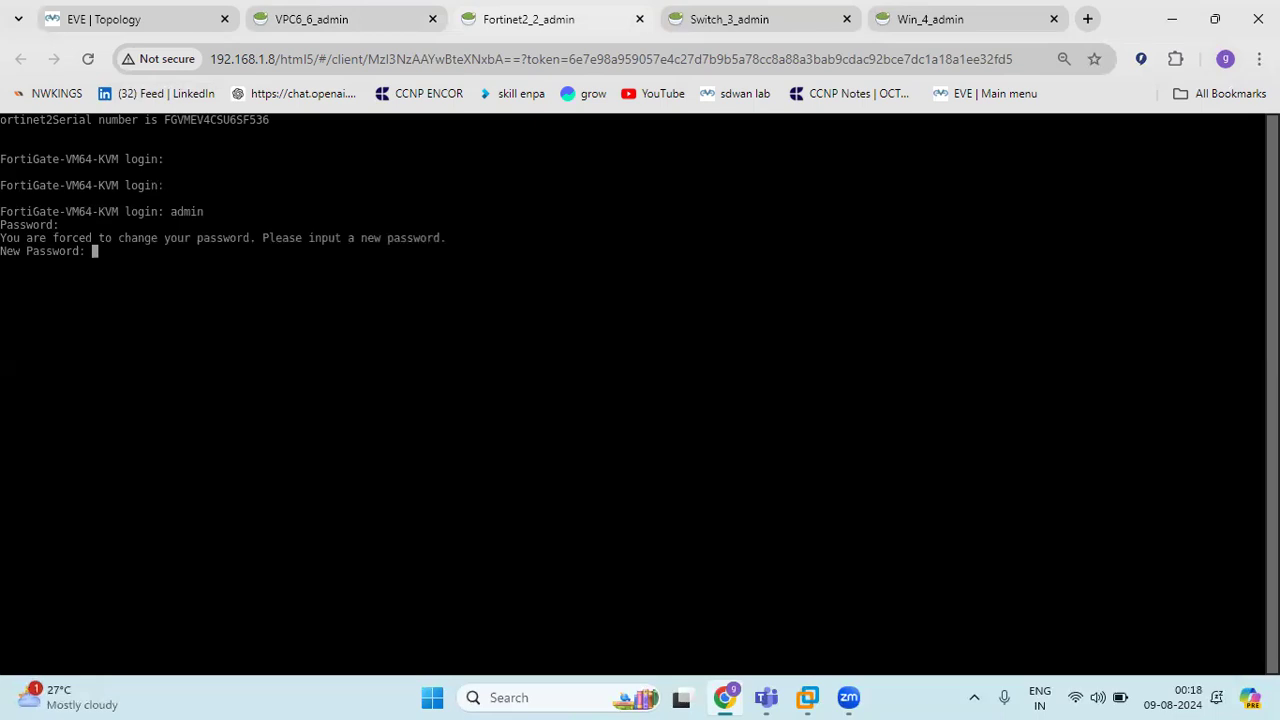
{"action": "key", "text": "Return"}
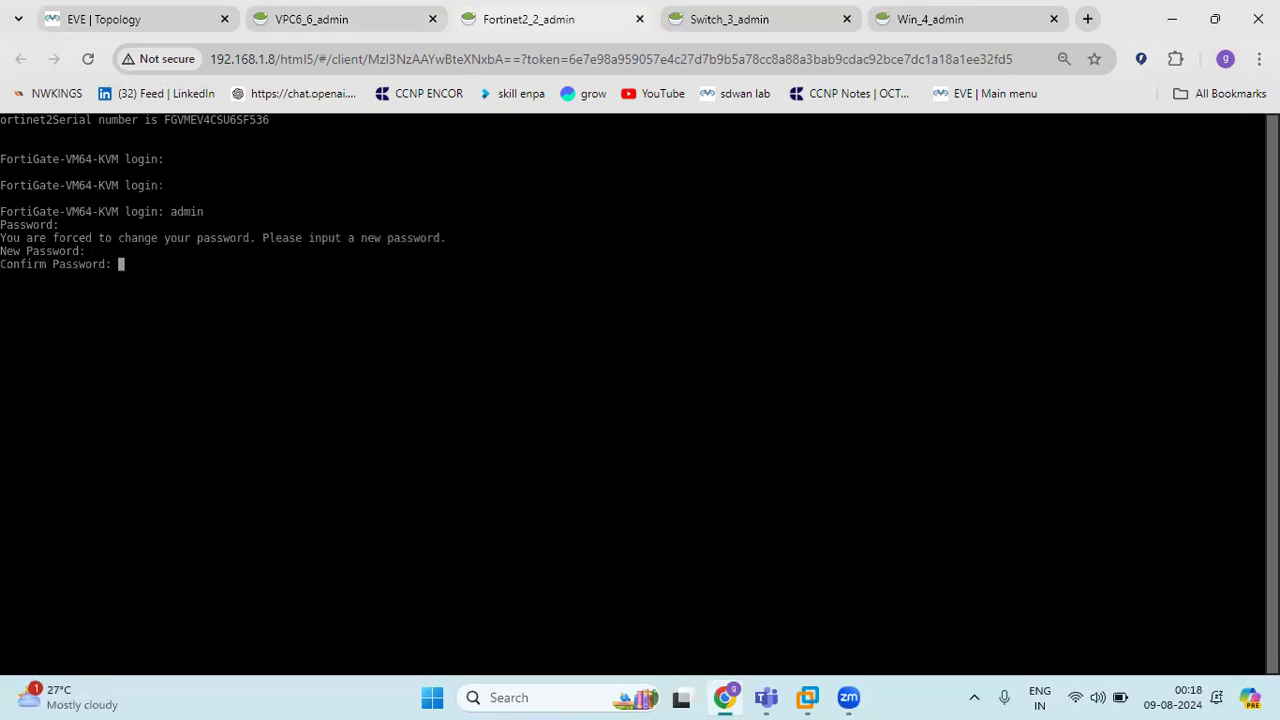
{"action": "key", "text": "Return"}
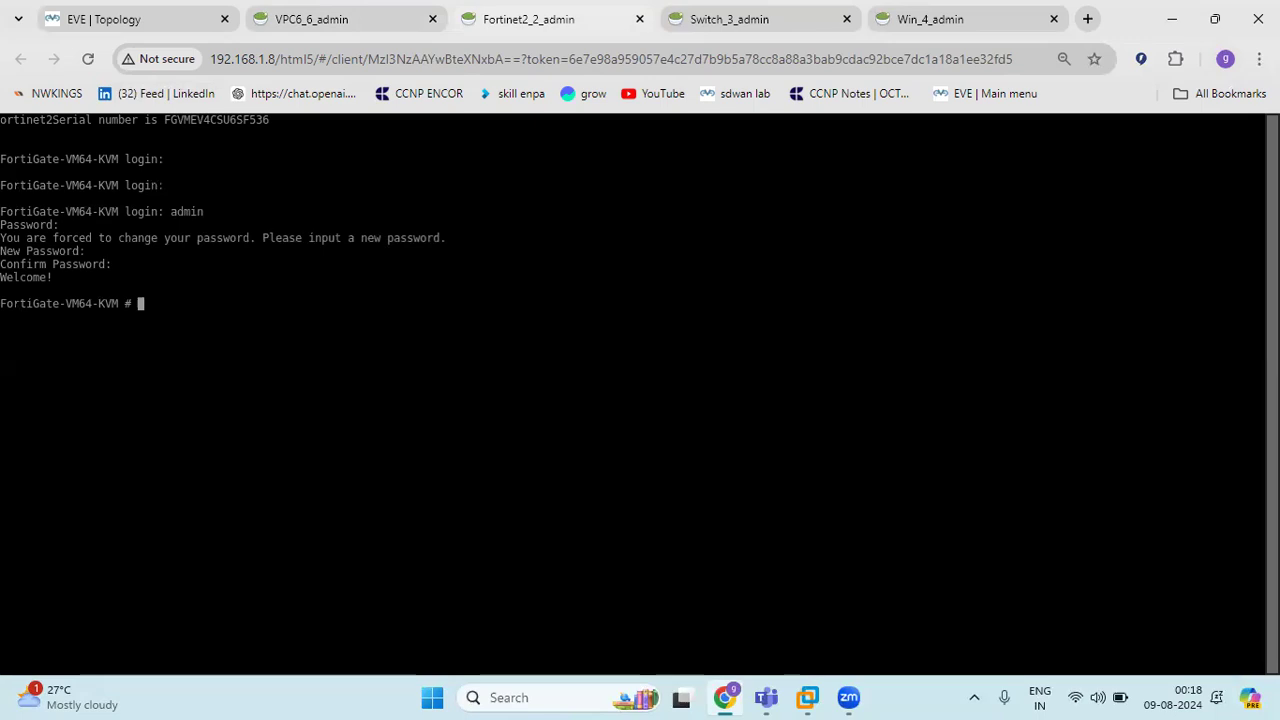
Step: Examine the FortiGate's interface address summary and its full system interface configuration, including the port1 settings
{"action": "type", "text": "show system interface"}
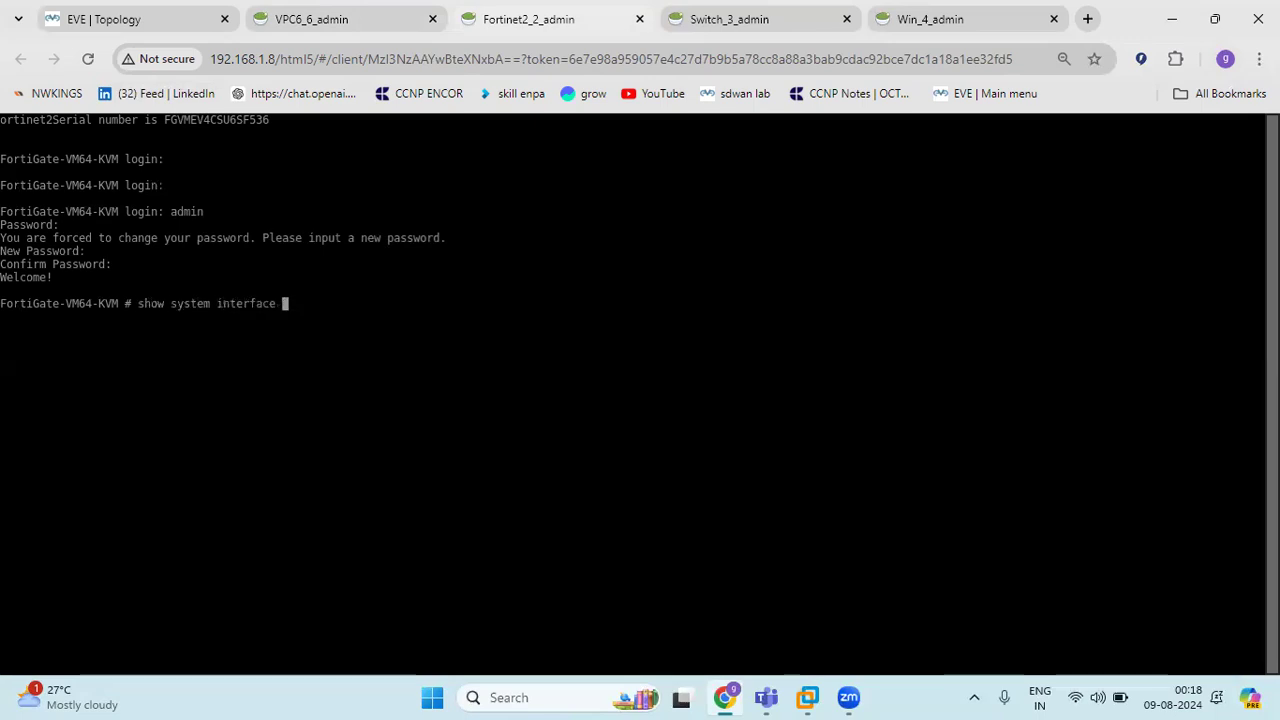
{"action": "key", "text": "Return"}
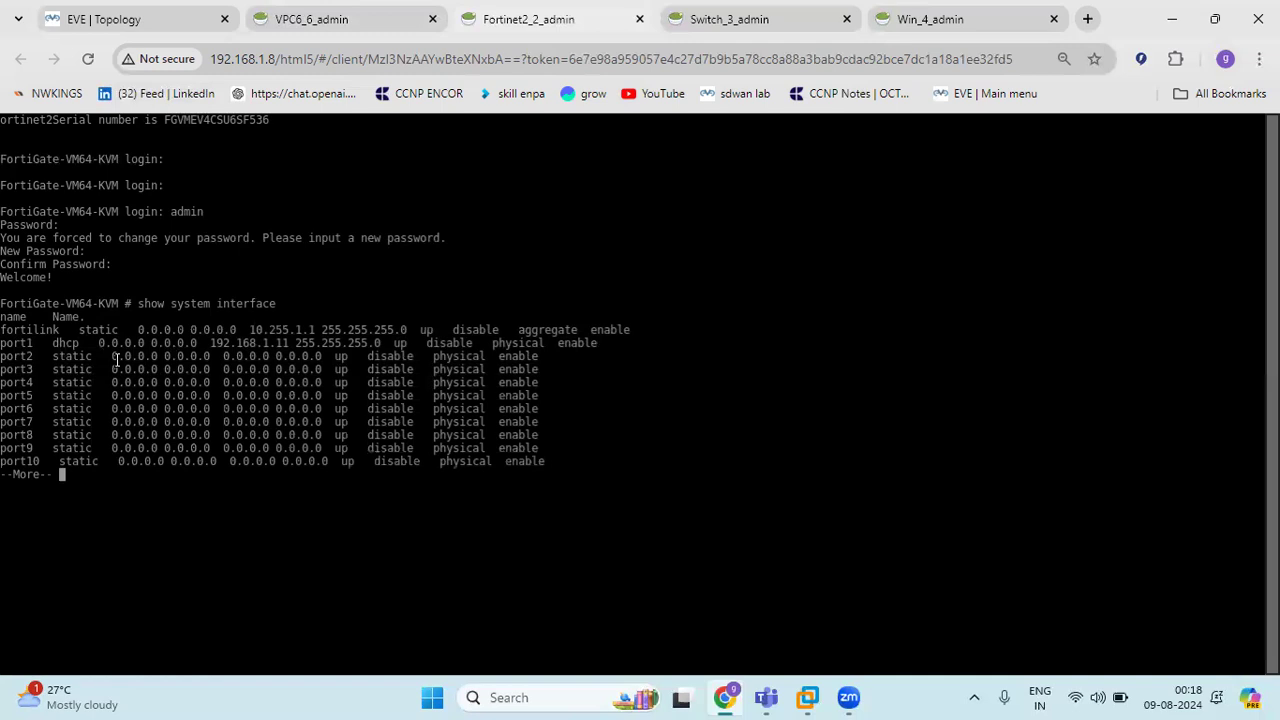
{"action": "key", "text": "space"}
{"action": "key", "text": "Up"}
{"action": "key", "text": "Return"}
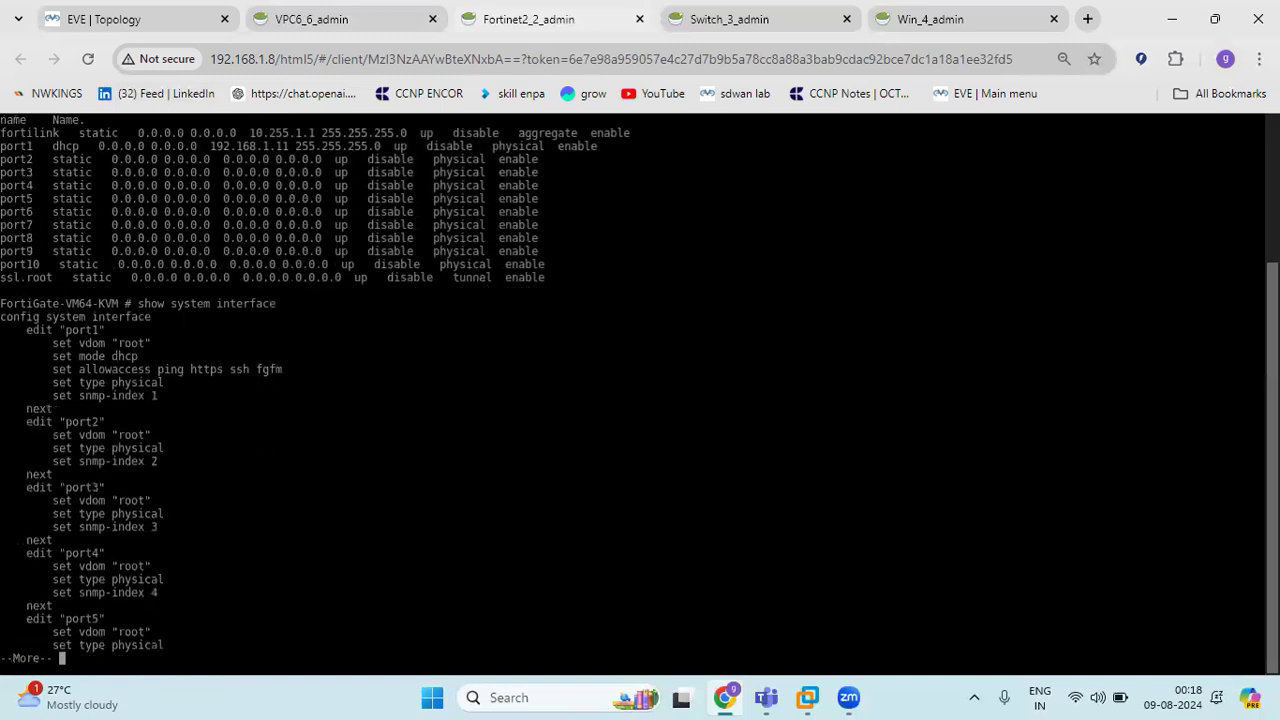
{"action": "key", "text": "Return"}
{"action": "key", "text": "Return"}
{"action": "key", "text": "Return"}
{"action": "key", "text": "Return"}
{"action": "key", "text": "Return"}
{"action": "key", "text": "Return"}
{"action": "key", "text": "Return"}
{"action": "key", "text": "Return"}
{"action": "key", "text": "Return"}
{"action": "key", "text": "Return"}
{"action": "key", "text": "Return"}
{"action": "key", "text": "Return"}
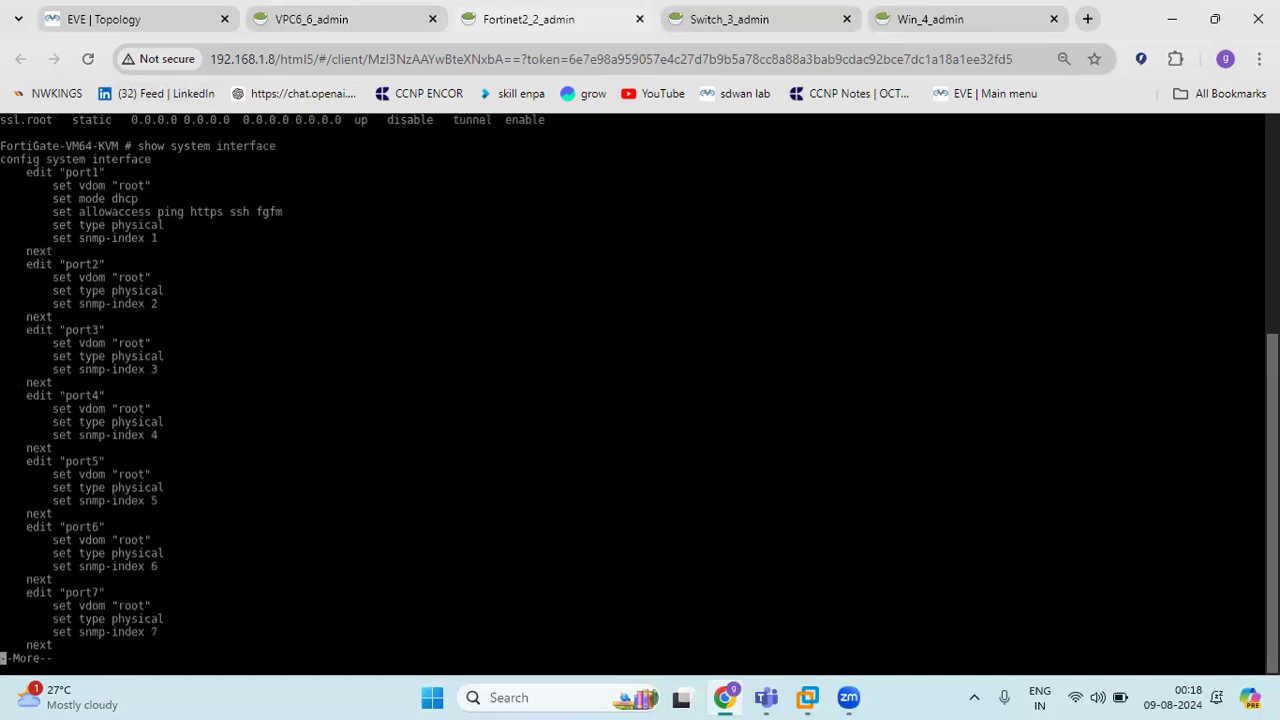
{"action": "key", "text": "Return"}
{"action": "key", "text": "Return"}
{"action": "key", "text": "Return"}
{"action": "key", "text": "Return"}
{"action": "key", "text": "Return"}
{"action": "key", "text": "Return"}
{"action": "key", "text": "Return"}
{"action": "key", "text": "Return"}
{"action": "key", "text": "Return"}
{"action": "key", "text": "Return"}
{"action": "key", "text": "Return"}
{"action": "key", "text": "Return"}
{"action": "key", "text": "Return"}
{"action": "key", "text": "Return"}
{"action": "key", "text": "Return"}
{"action": "key", "text": "Return"}
{"action": "key", "text": "Return"}
{"action": "key", "text": "Return"}
{"action": "key", "text": "Return"}
{"action": "key", "text": "Return"}
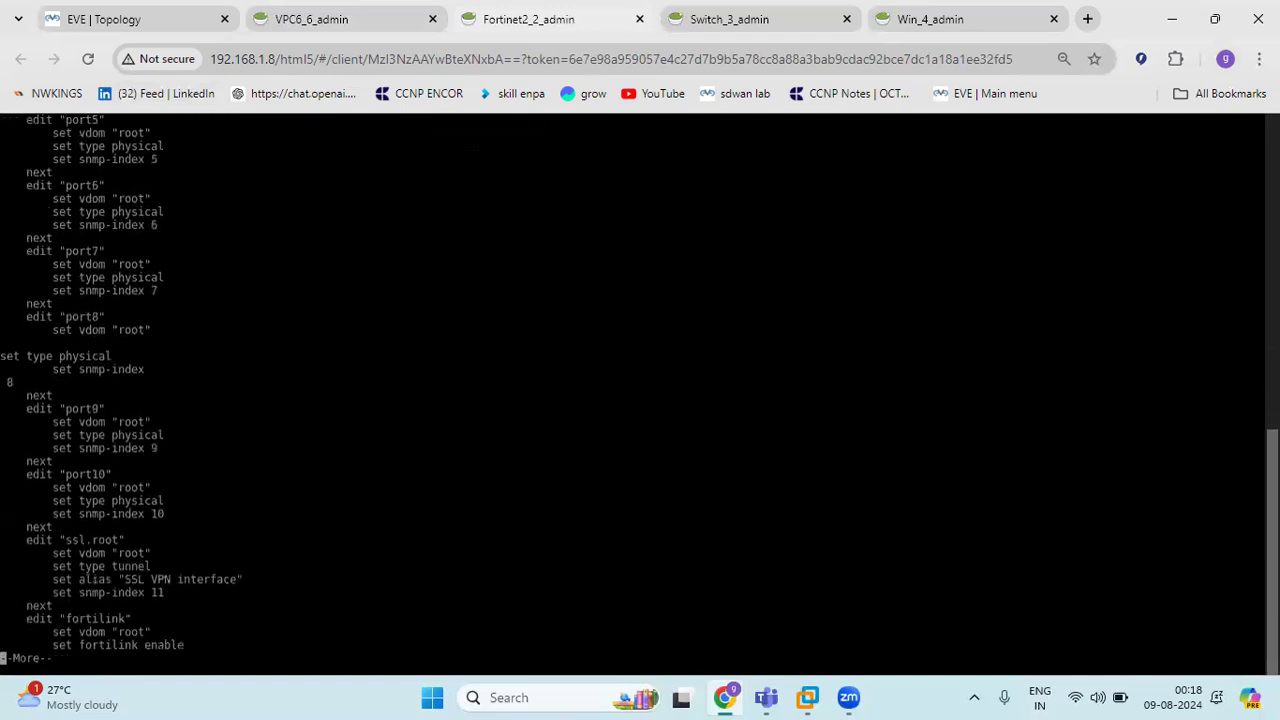
{"action": "key", "text": "Return"}
{"action": "key", "text": "Return"}
{"action": "key", "text": "Return"}
{"action": "key", "text": "Return"}
{"action": "key", "text": "Return"}
{"action": "key", "text": "Return"}
{"action": "key", "text": "Return"}
{"action": "key", "text": "Return"}
{"action": "key", "text": "Return"}
{"action": "key", "text": "Return"}
{"action": "key", "text": "Return"}
{"action": "key", "text": "Return"}
{"action": "key", "text": "Return"}
{"action": "key", "text": "Return"}
{"action": "key", "text": "Return"}
{"action": "key", "text": "Return"}
{"action": "key", "text": "Return"}
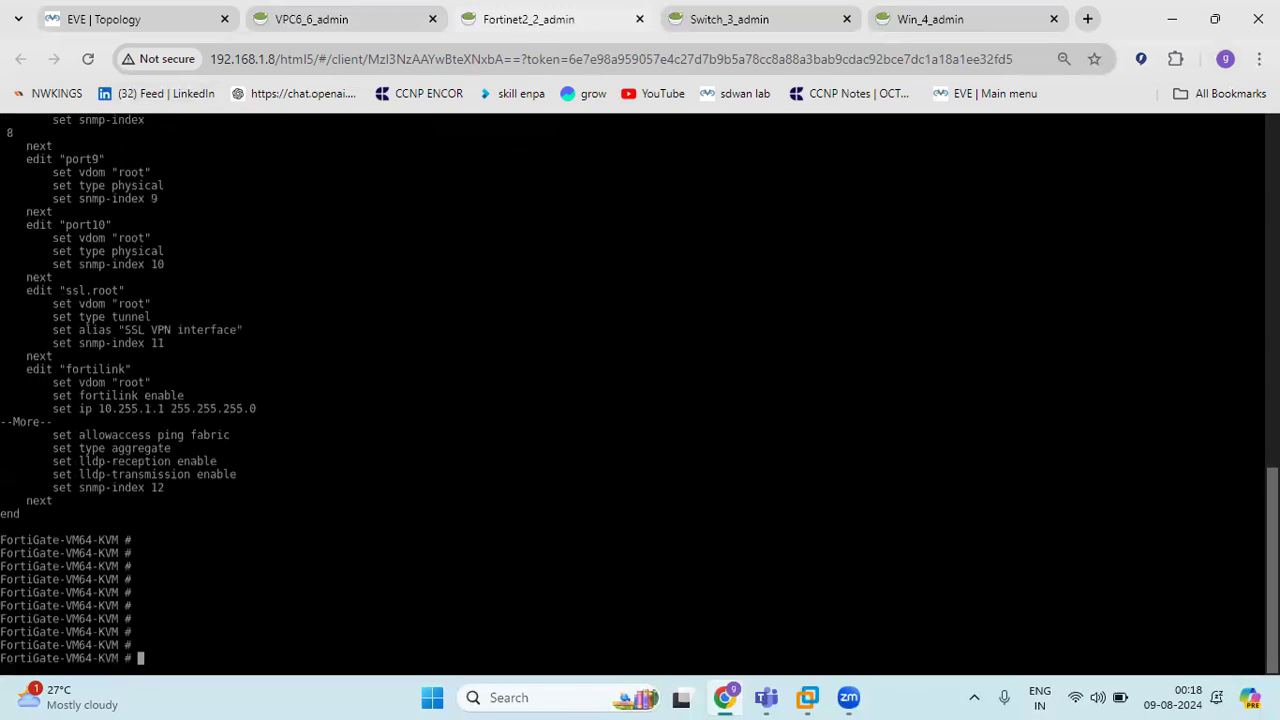
{"action": "left_click_drag", "start_coordinate": [1271, 530], "coordinate": [1254, 152]}
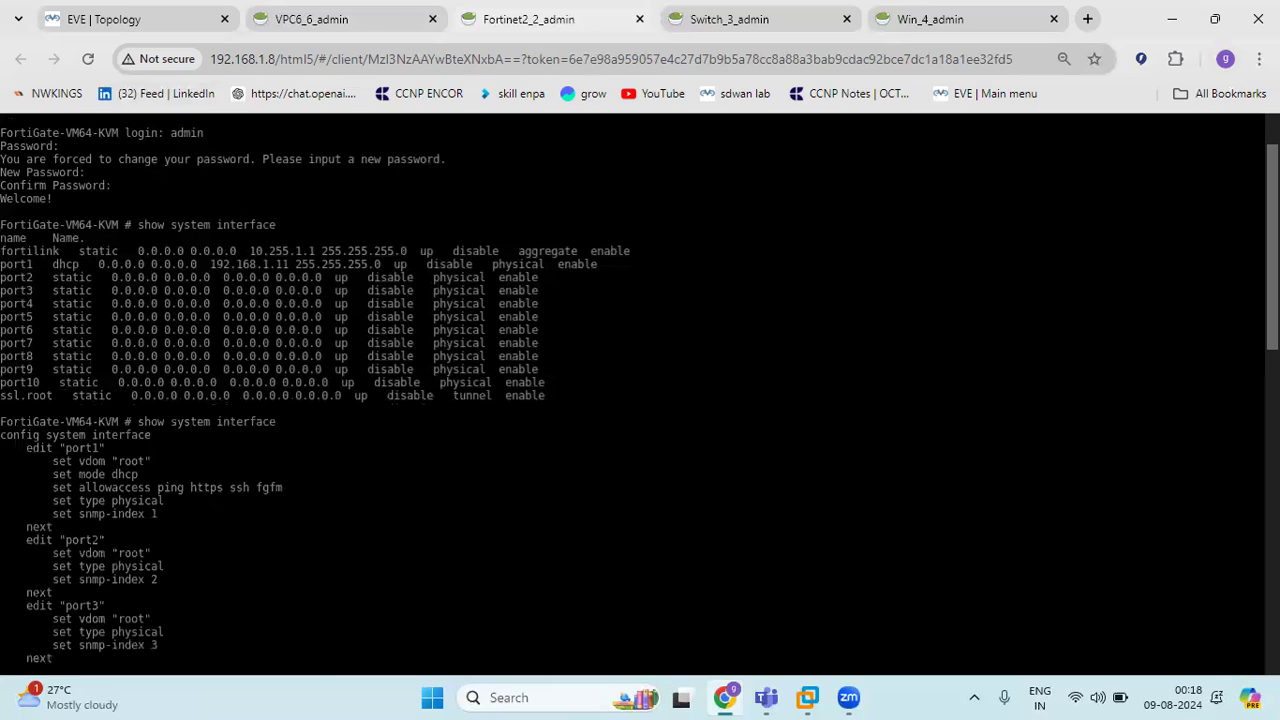
{"action": "scroll", "coordinate": [572, 586], "scroll_direction": "down", "scroll_amount": 15}
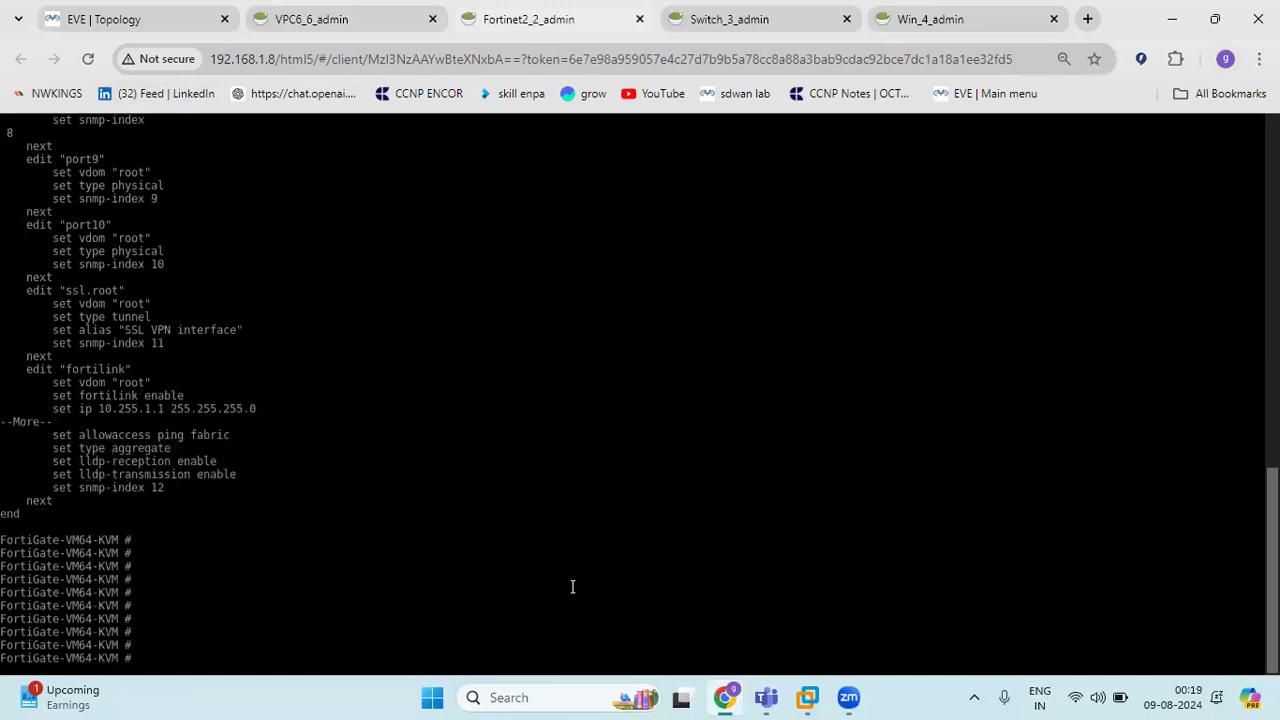
Step: Set port1's allowed access to ping, telnet, ssh, http and https in the system interface configuration and save it
{"action": "type", "text": "config system interface"}
{"action": "key", "text": "Return"}
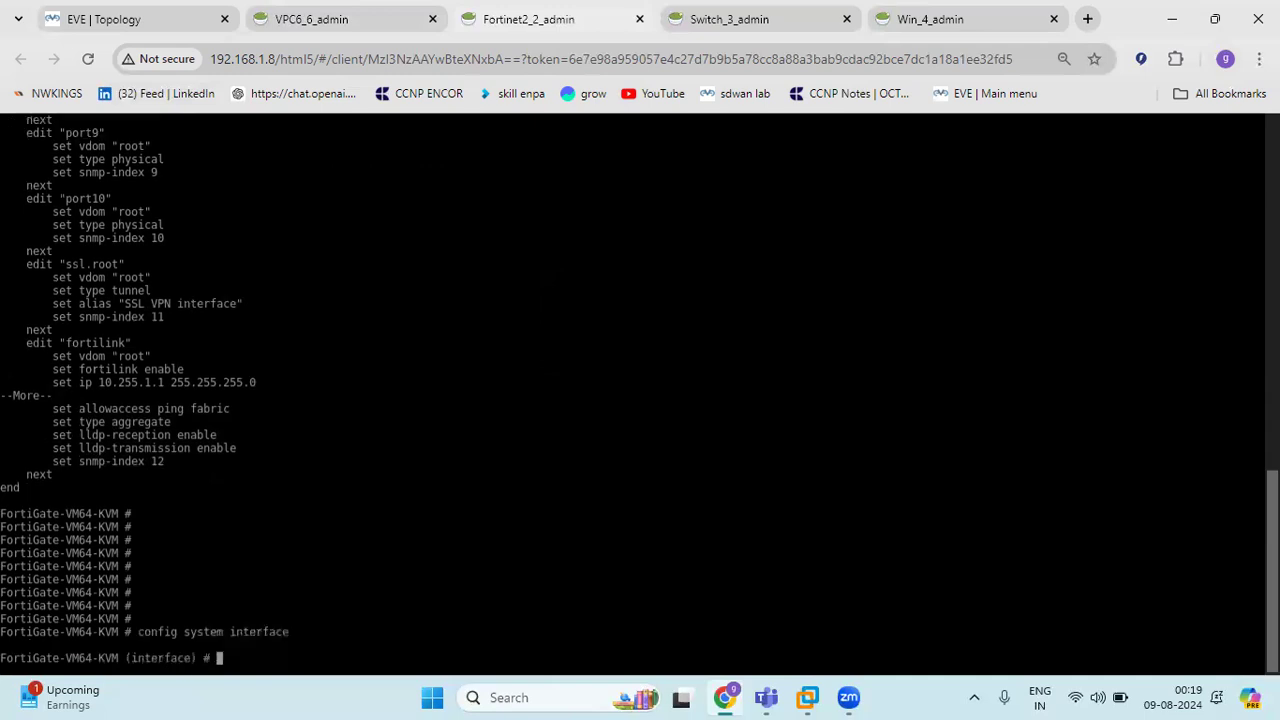
{"action": "type", "text": "edit port1"}
{"action": "key", "text": "Return"}
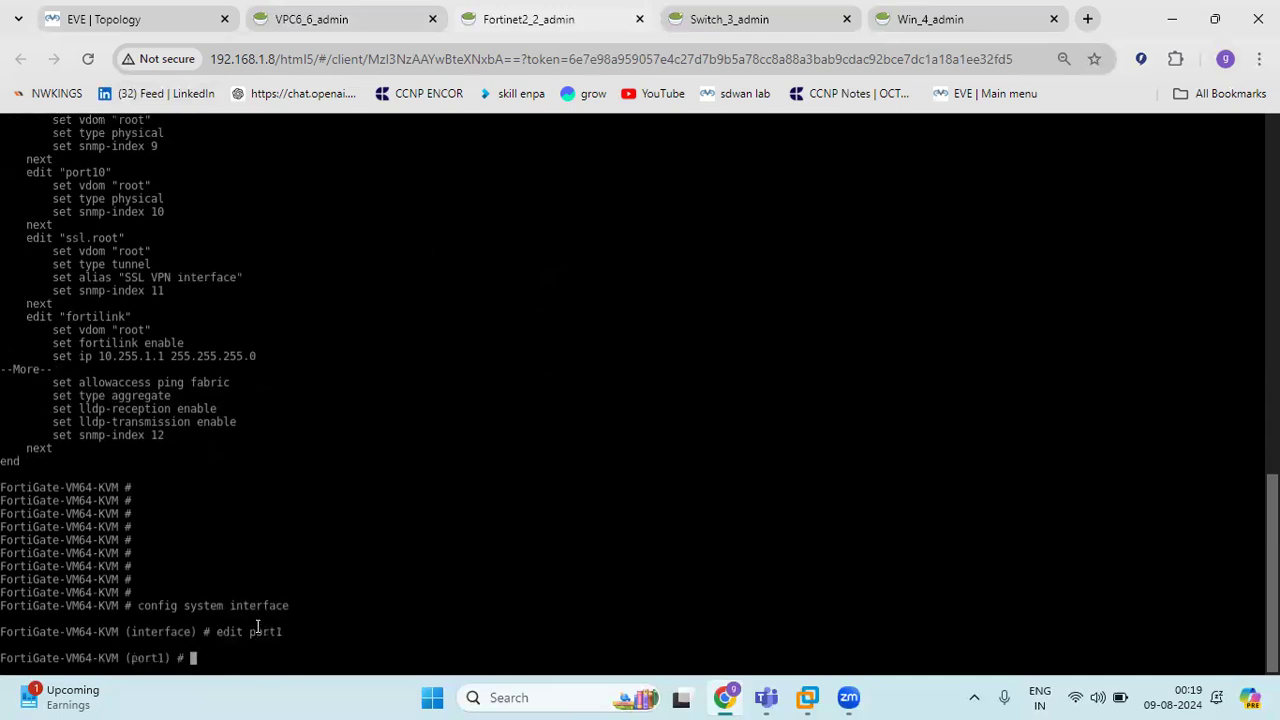
{"action": "type", "text": "set allowaccess pingw"}
{"action": "key", "text": "BackSpace"}
{"action": "type", "text": "telnet ssh http https"}
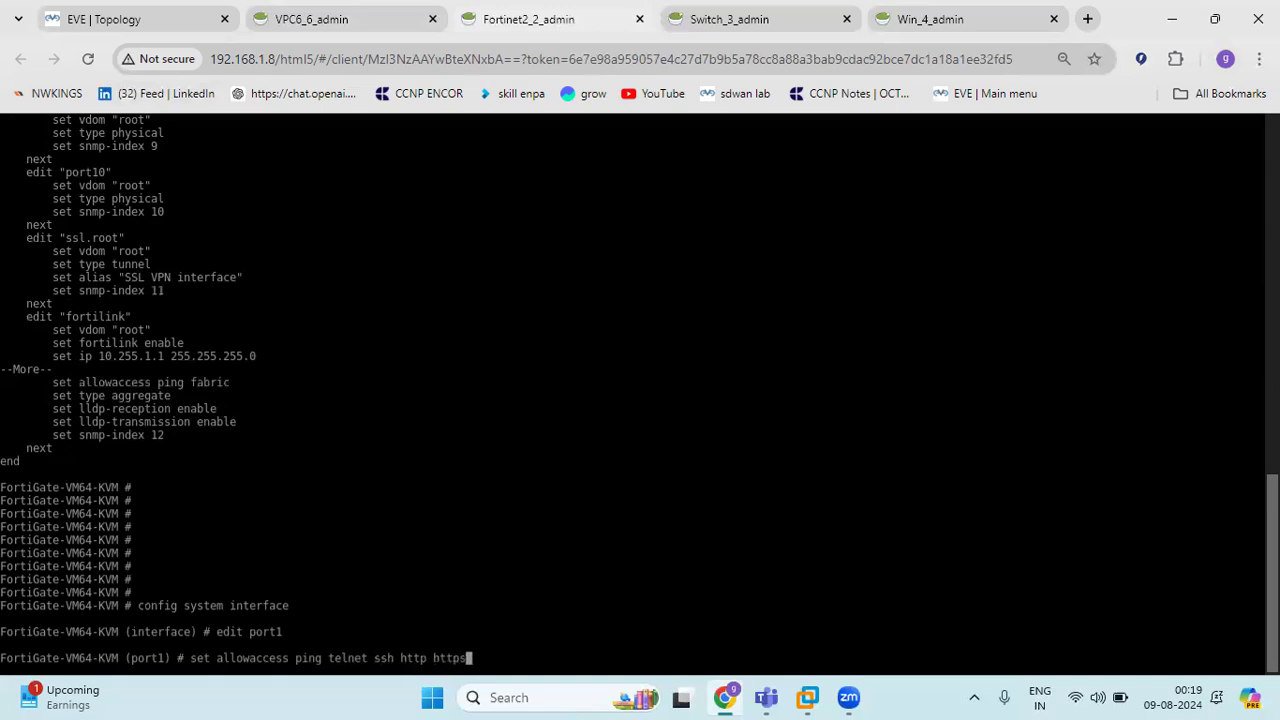
{"action": "key", "text": "Return"}
{"action": "type", "text": "end"}
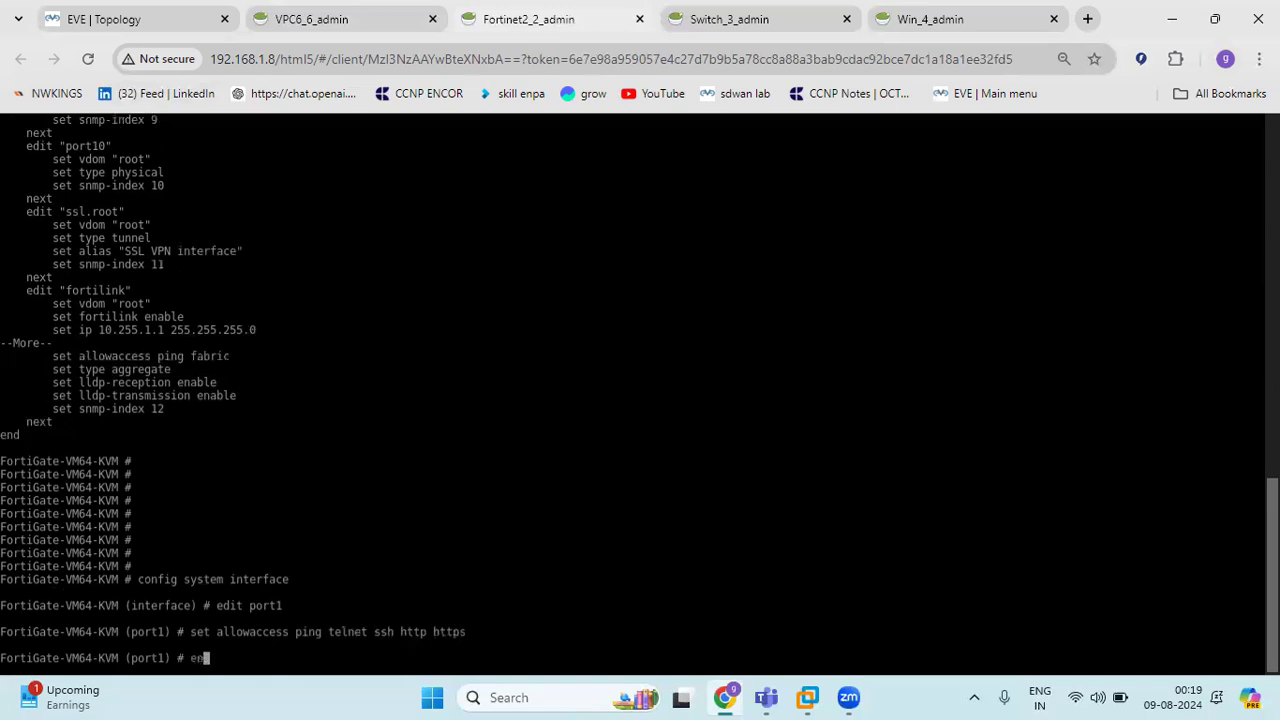
{"action": "key", "text": "Return"}
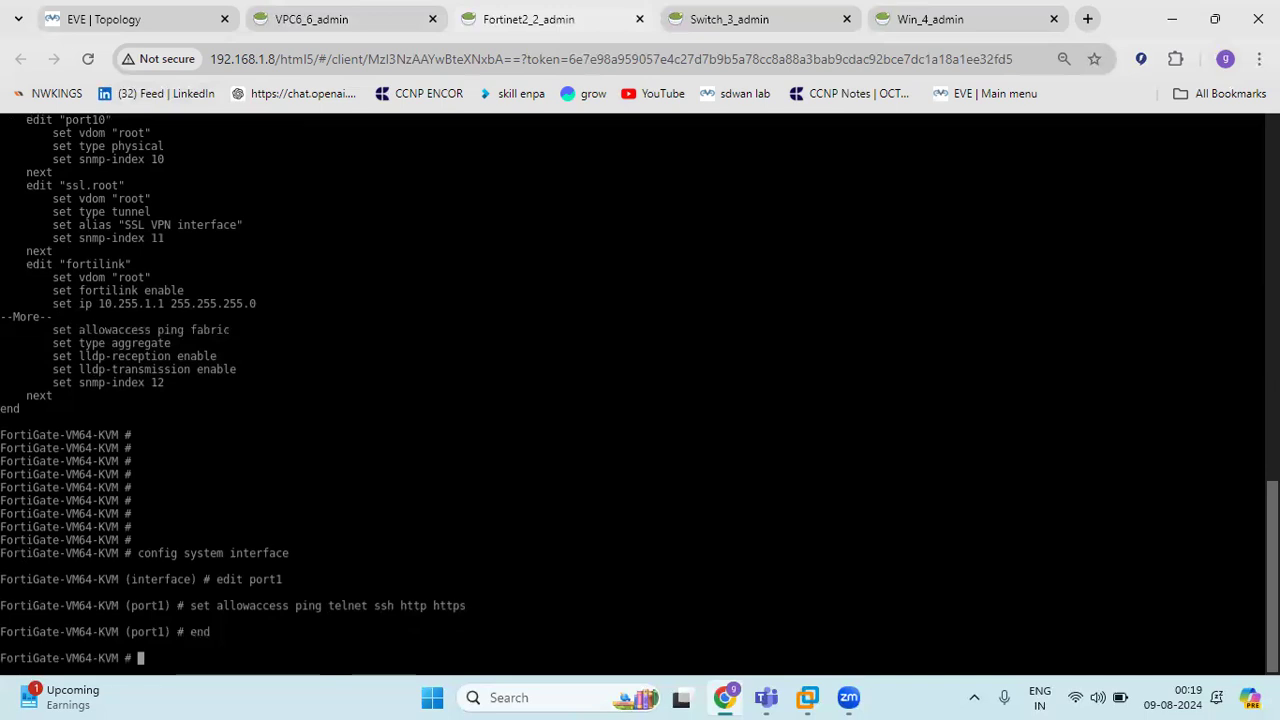
Step: Check port1's access settings in the system interface configuration and look up its address in the interface summary
{"action": "type", "text": "show system interface"}
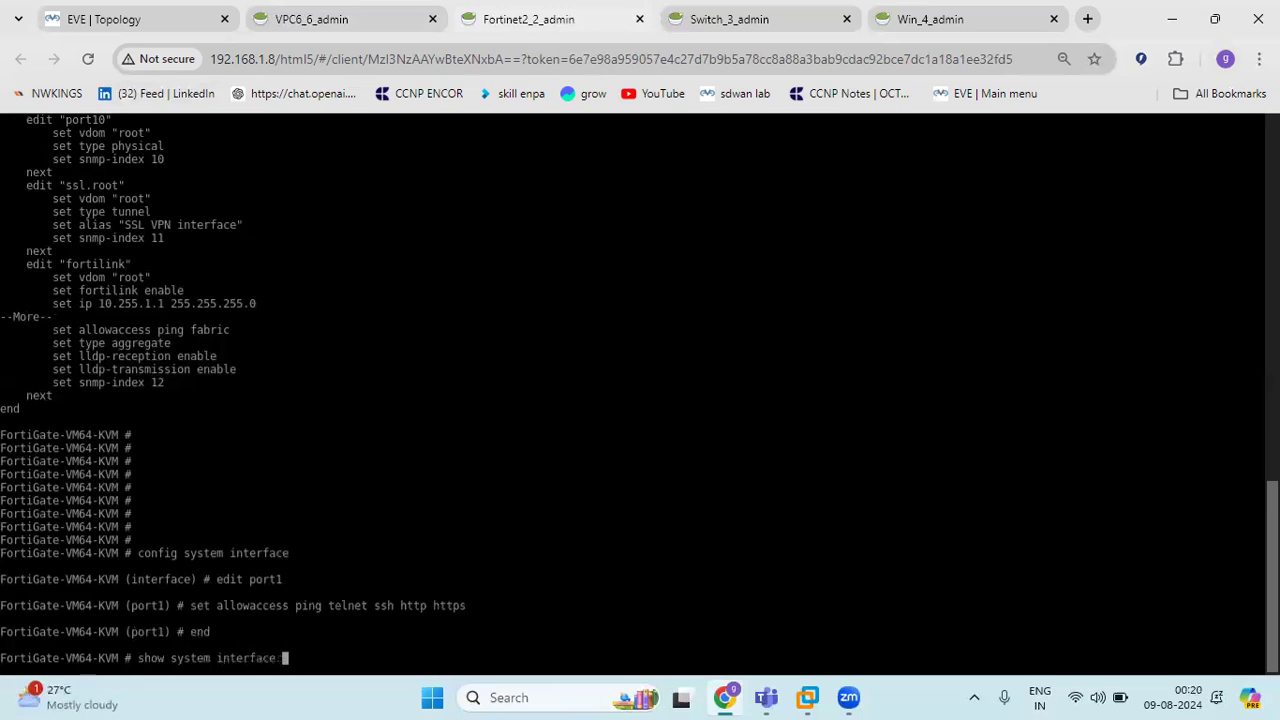
{"action": "key", "text": "Return"}
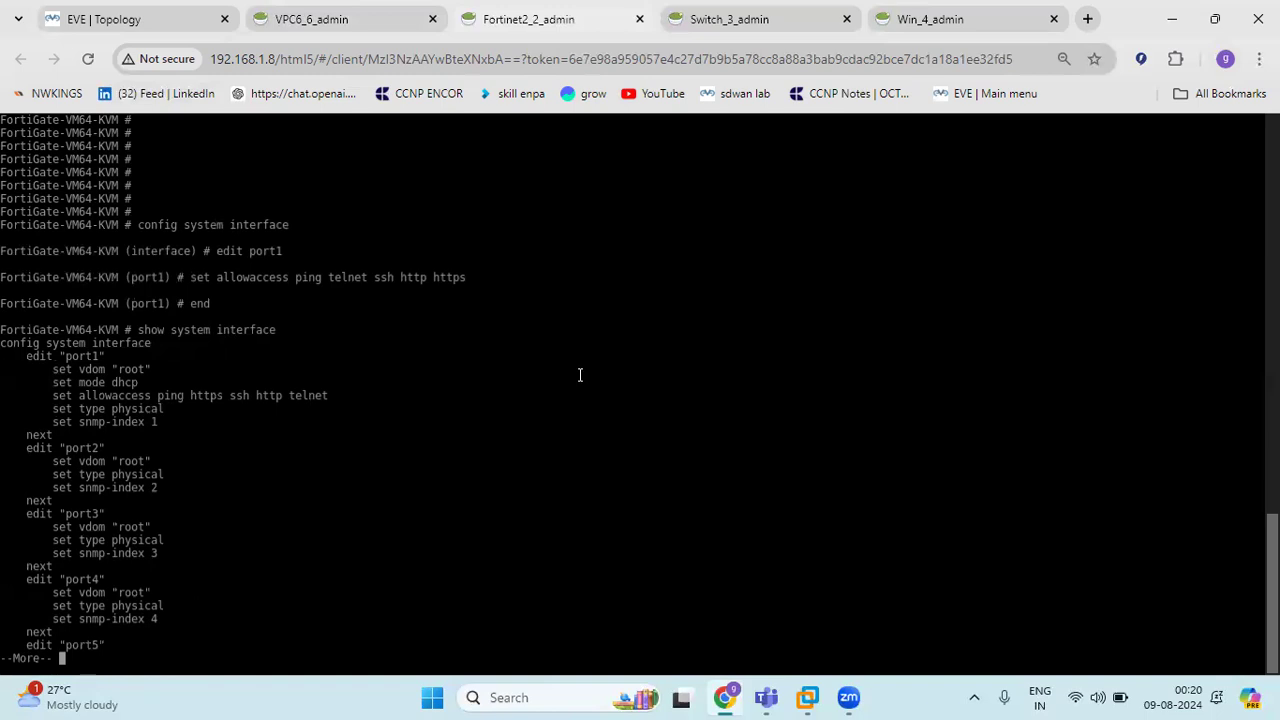
{"action": "key", "text": "space"}
{"action": "key", "text": "space"}
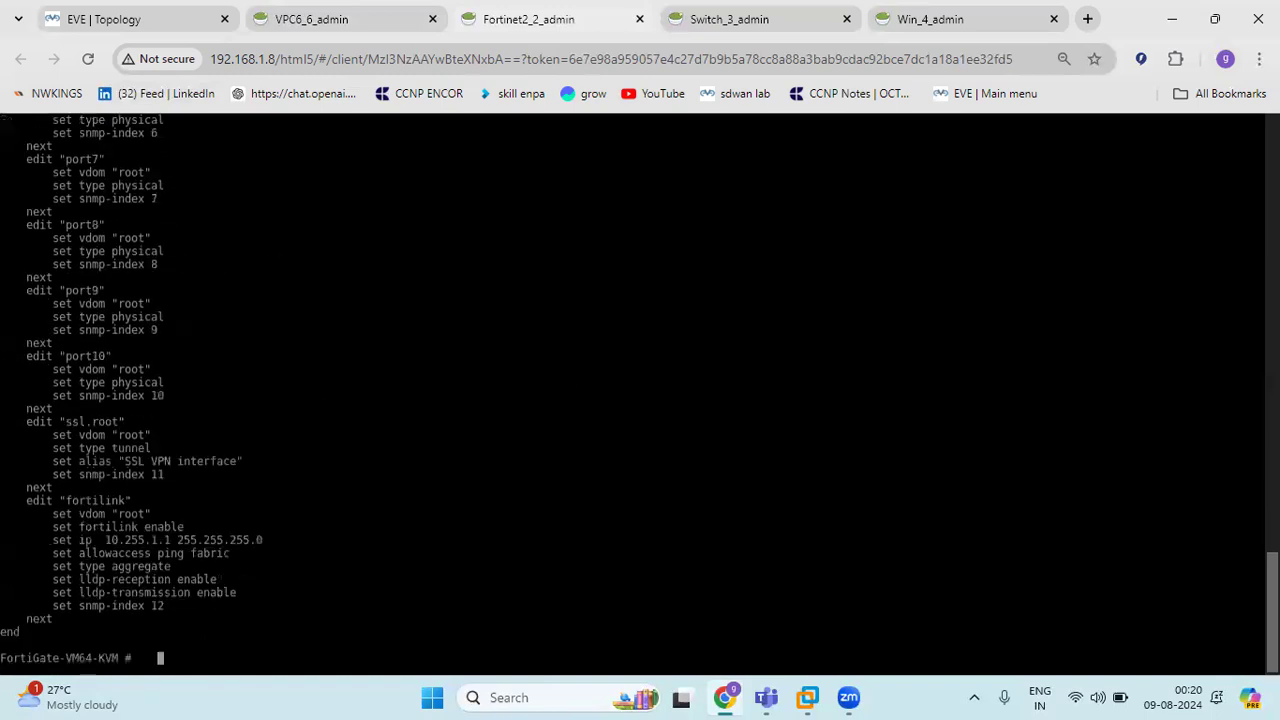
{"action": "key", "text": "Up"}
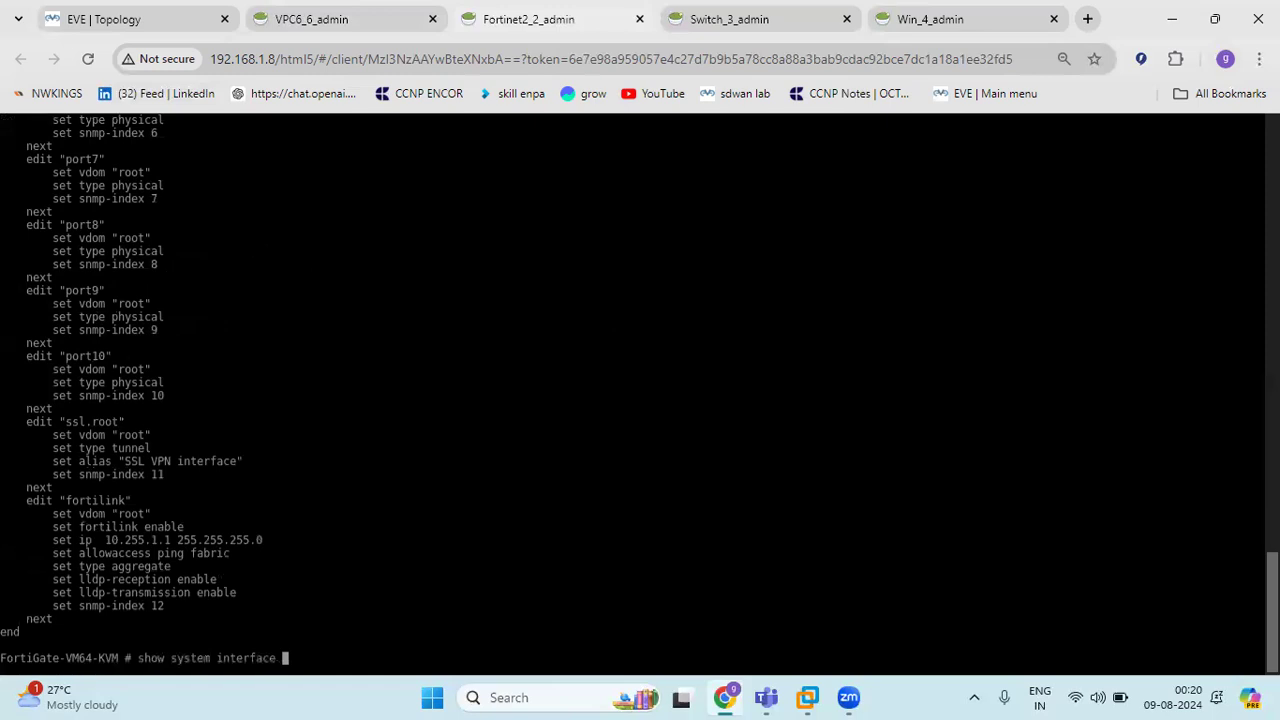
{"action": "key", "text": "Return"}
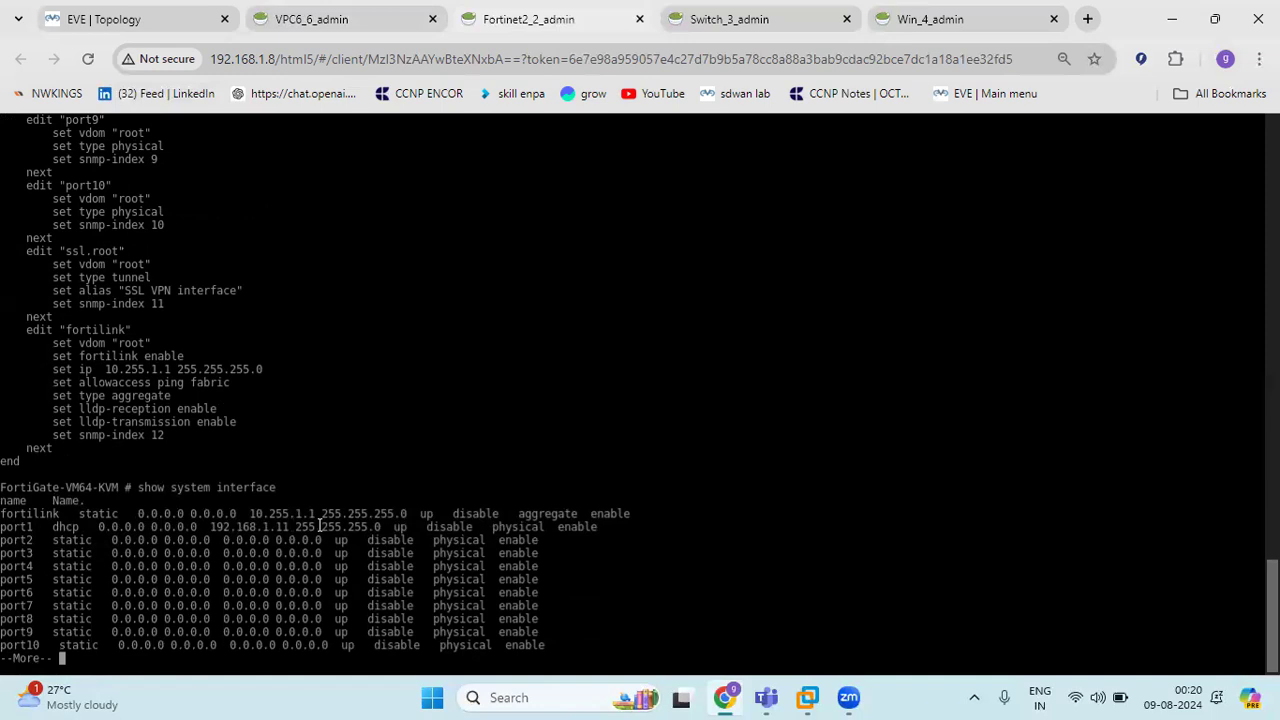
Step: Open the FortiGate web interface at 192.168.1.11 in a new browser tab and sign in as admin with the account password
{"action": "left_click", "coordinate": [1087, 18]}
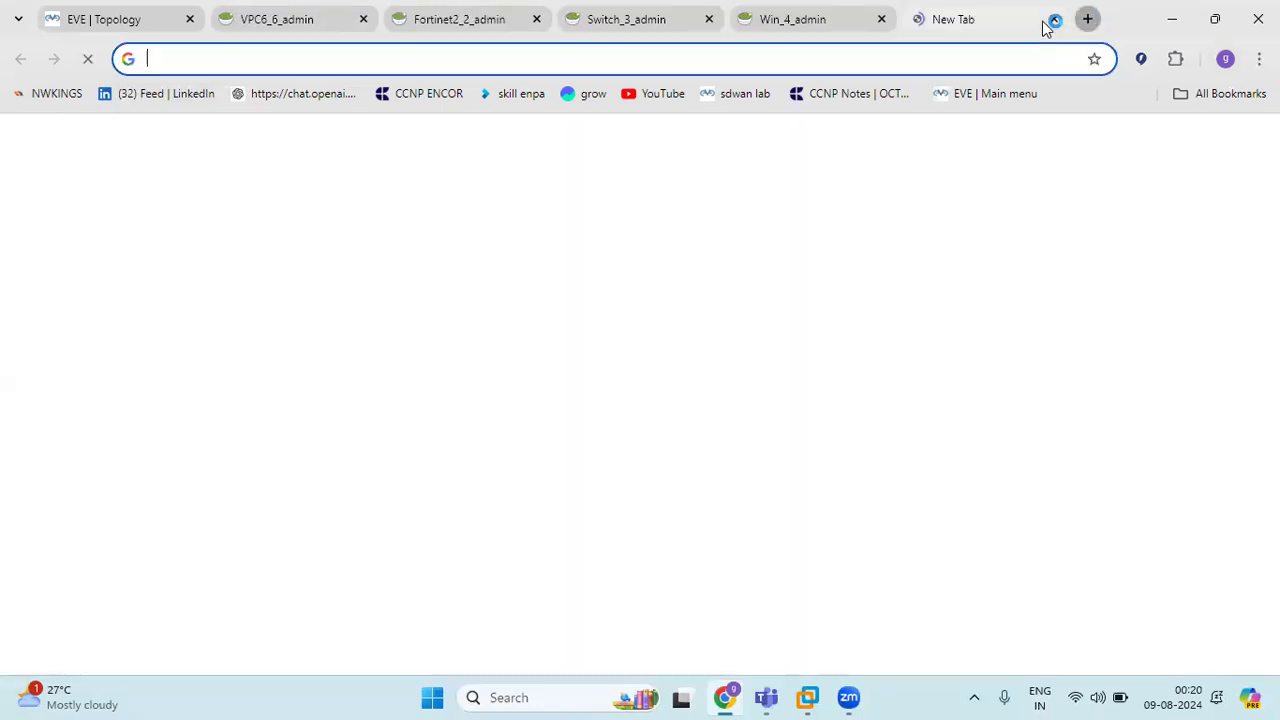
{"action": "left_click", "coordinate": [358, 63]}
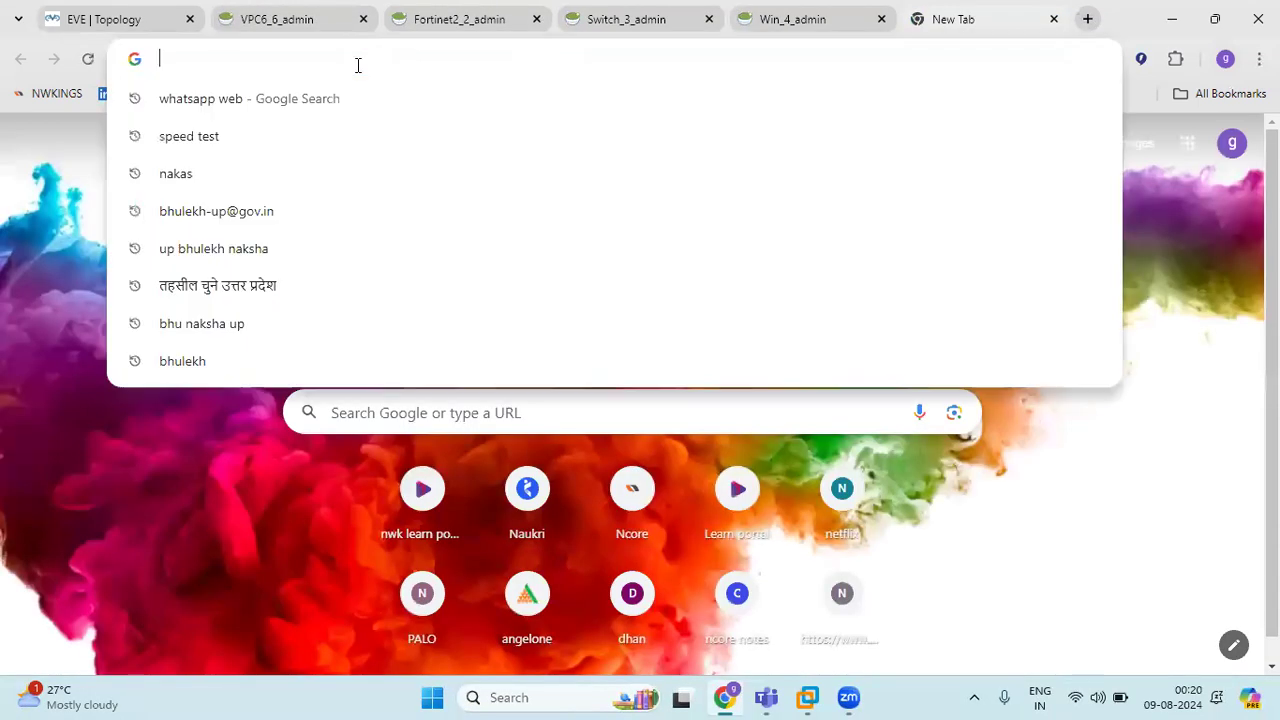
{"action": "type", "text": "192.168.1.11"}
{"action": "key", "text": "Return"}
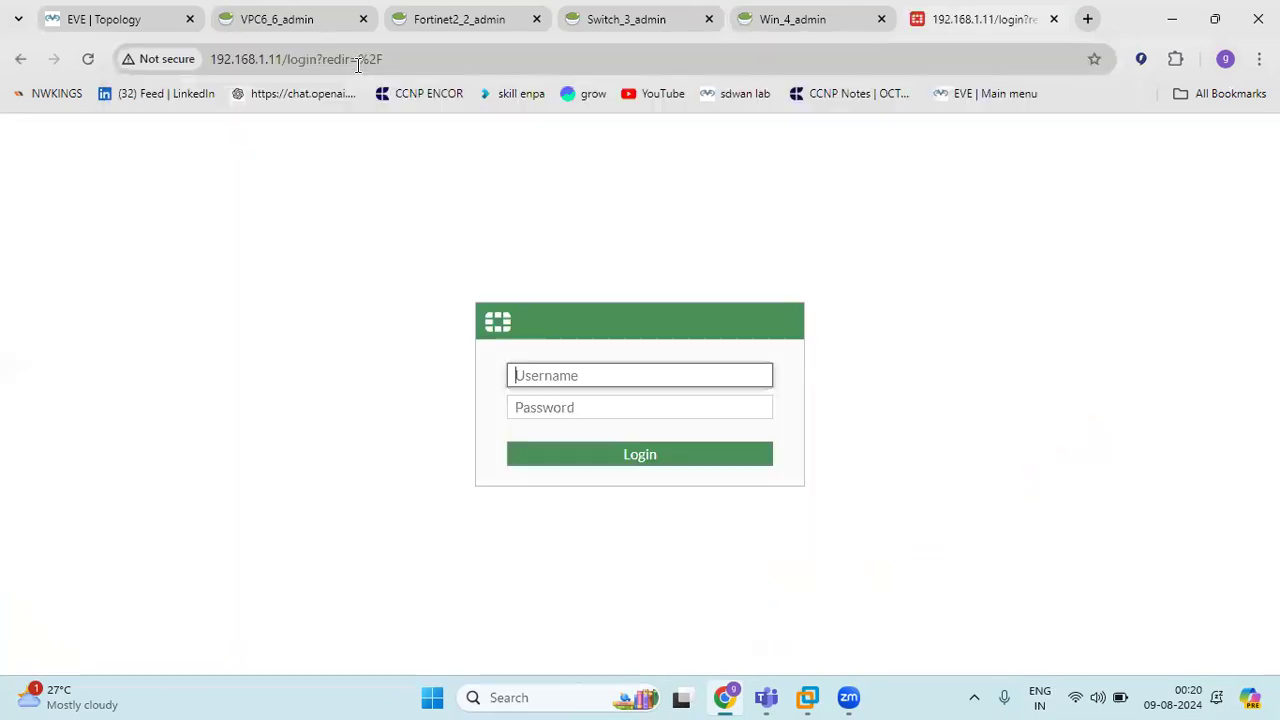
{"action": "type", "text": "admin"}
{"action": "key", "text": "Tab"}
{"action": "type", "text": "admin"}
{"action": "key", "text": "Return"}
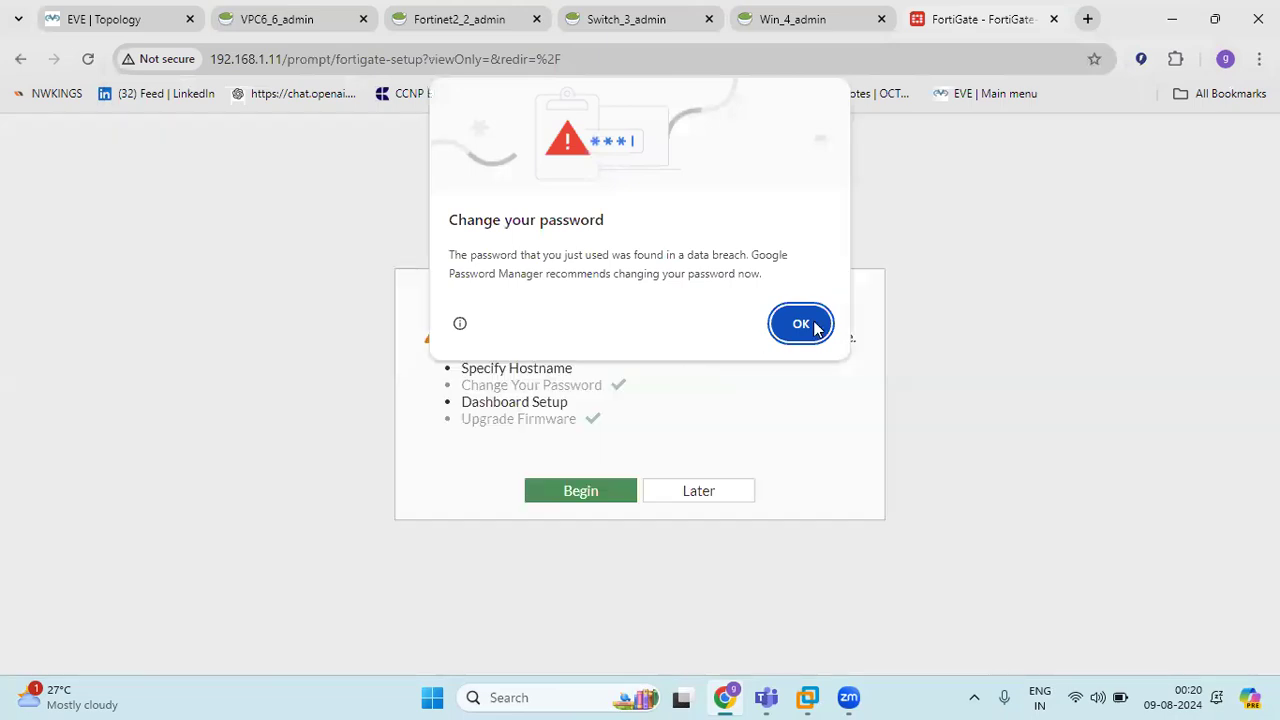
Step: Dismiss the browser's password warning, postpone the FortiGate setup and close the FortiOS 7.0.0 introduction to reach the dashboard
{"action": "left_click", "coordinate": [810, 324]}
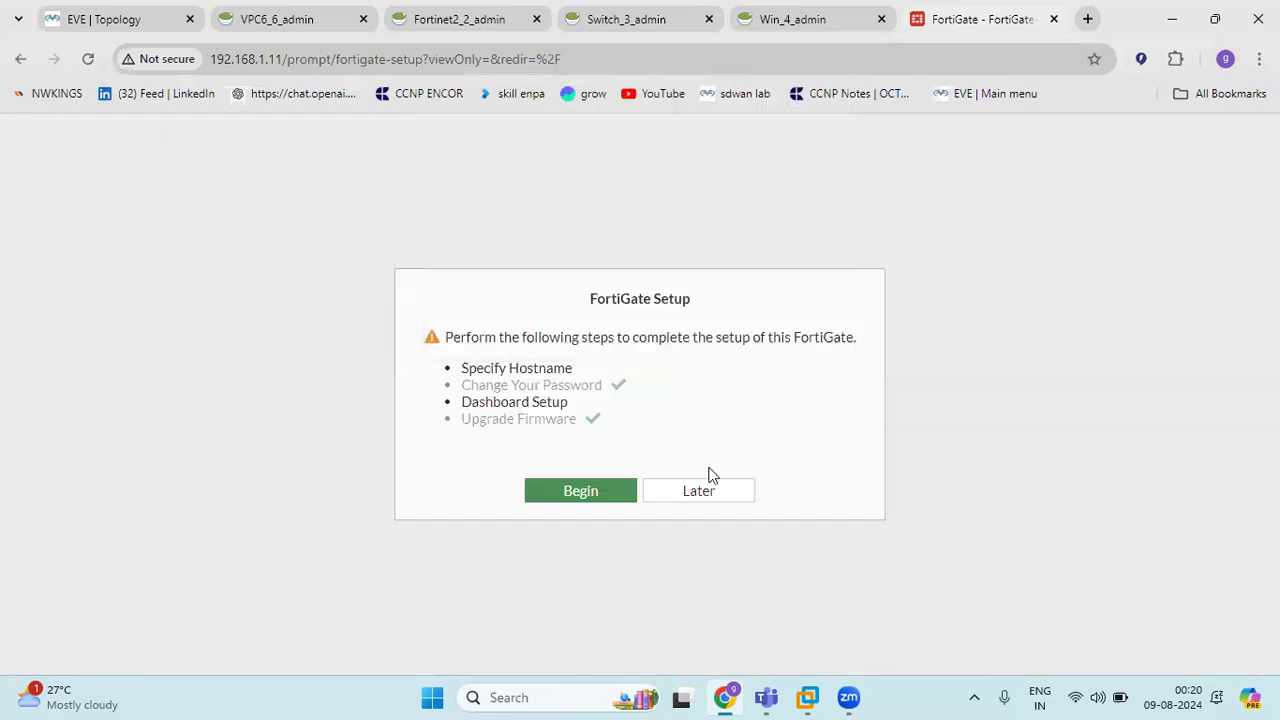
{"action": "left_click", "coordinate": [690, 492]}
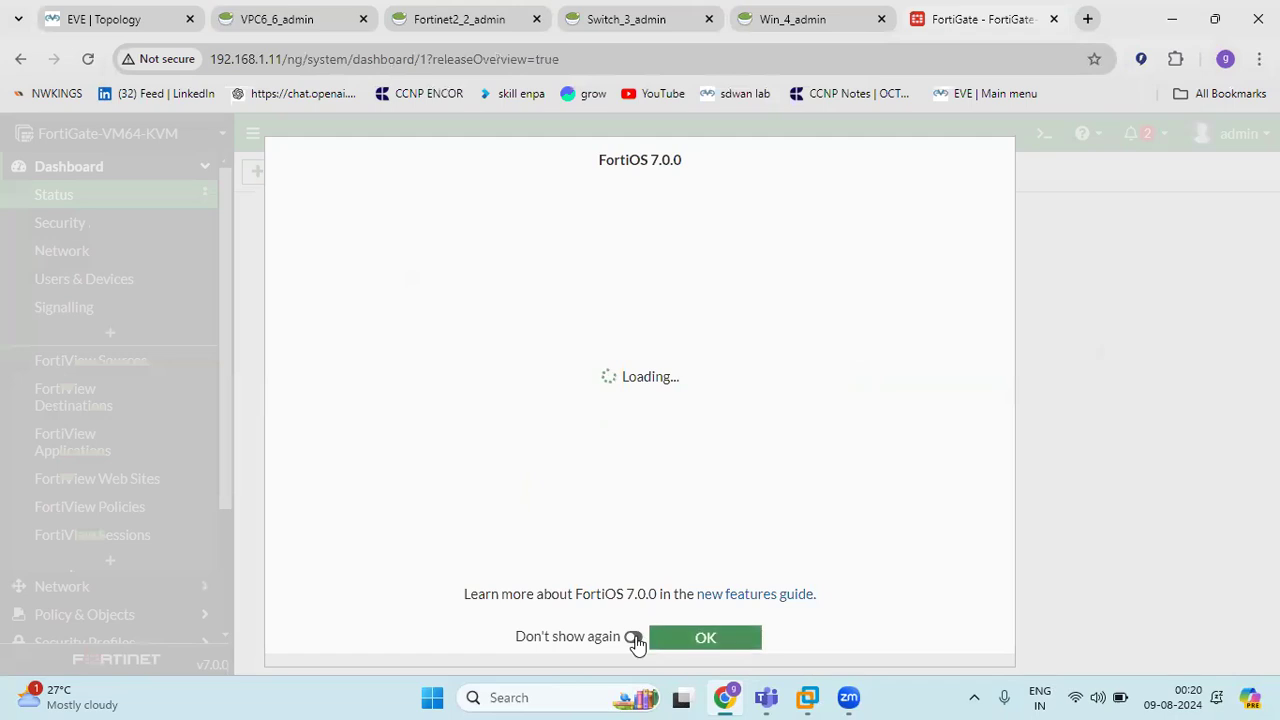
{"action": "left_click", "coordinate": [712, 642]}
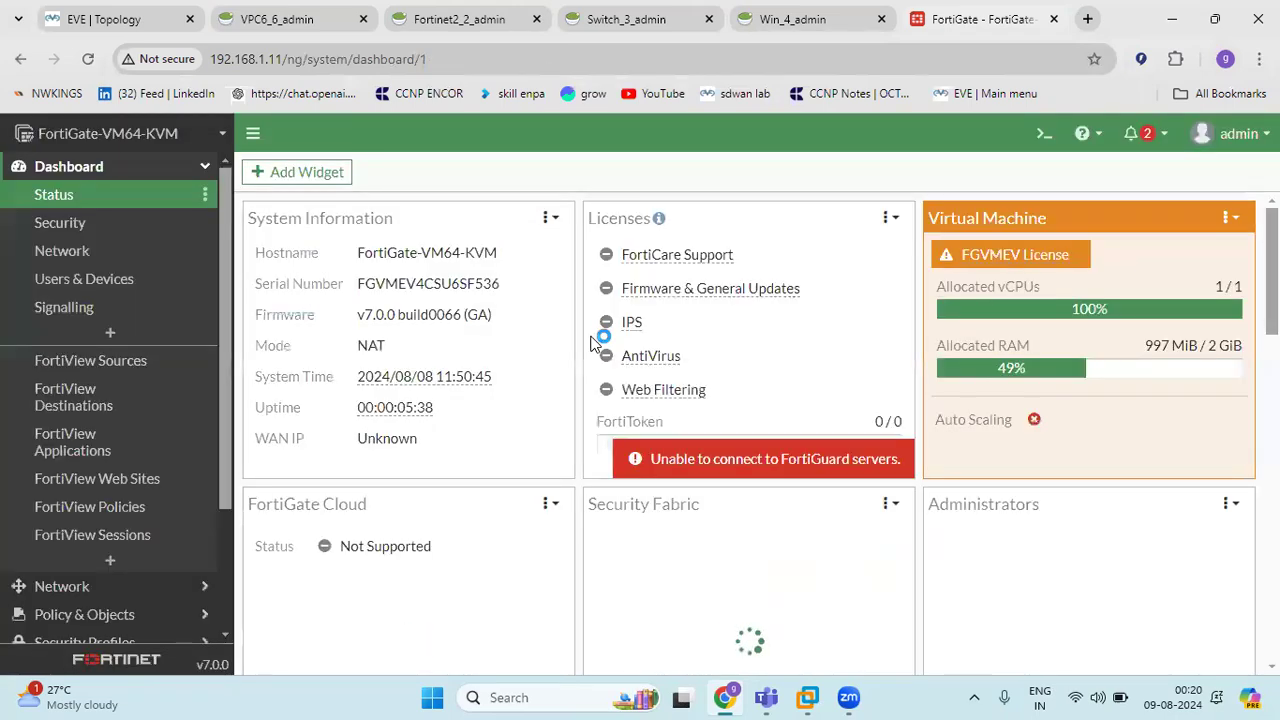
{"action": "left_click", "coordinate": [36, 224]}
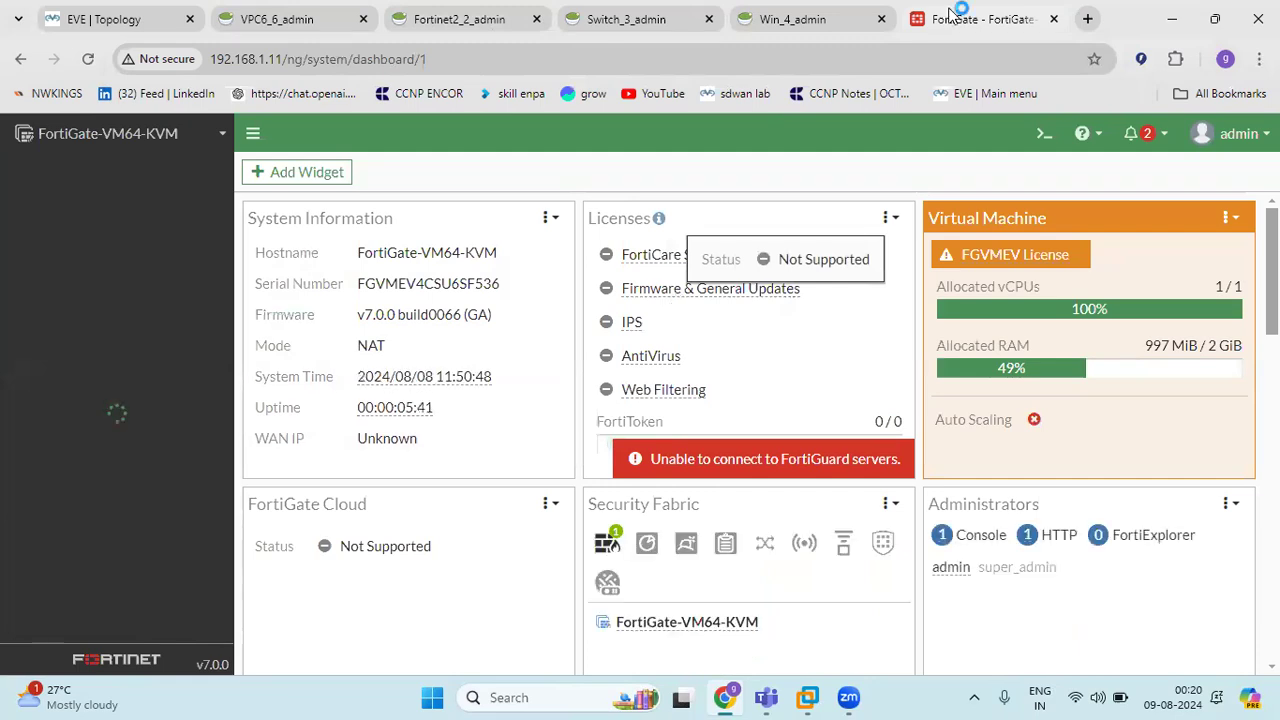
Step: Log in to Windows 7 in the Win node's console with the account password
{"action": "left_click", "coordinate": [813, 17]}
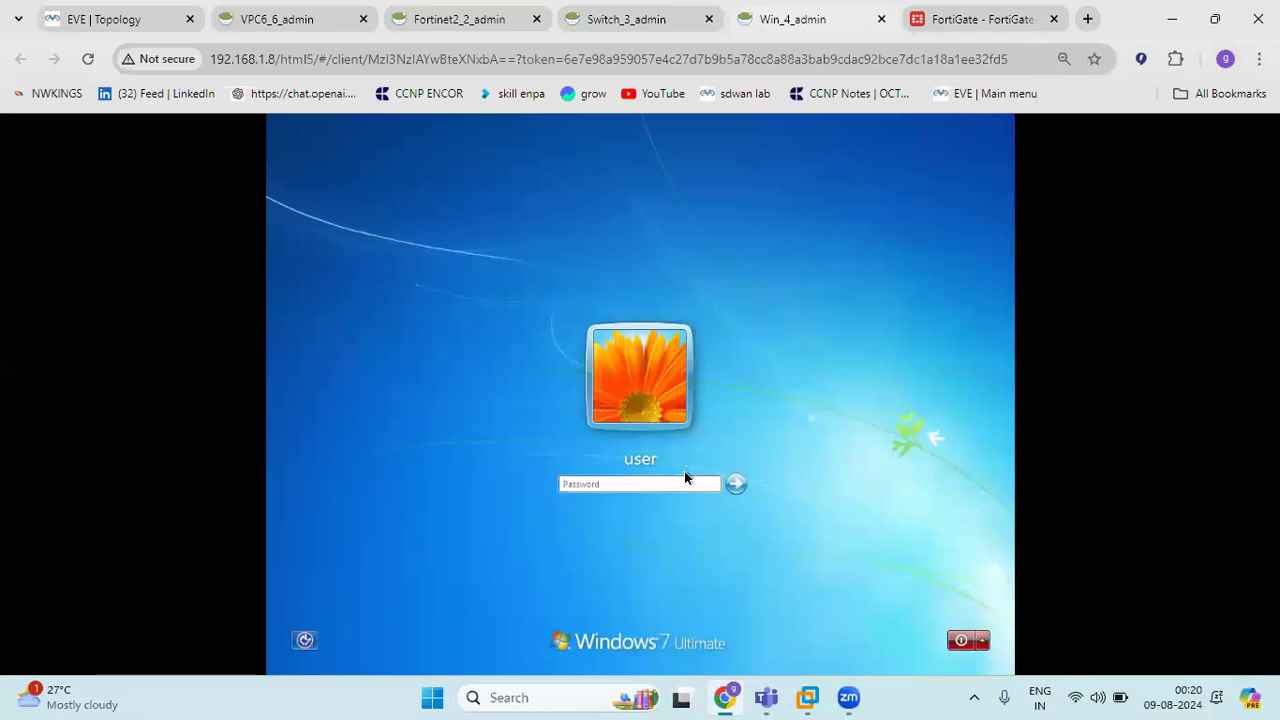
{"action": "type", "text": "•••••••"}
{"action": "key", "text": "BackSpace"}
{"action": "key", "text": "BackSpace"}
{"action": "key", "text": "BackSpace"}
{"action": "key", "text": "BackSpace"}
{"action": "key", "text": "BackSpace"}
{"action": "key", "text": "BackSpace"}
{"action": "key", "text": "BackSpace"}
{"action": "type", "text": "•••••"}
{"action": "key", "text": "Return"}
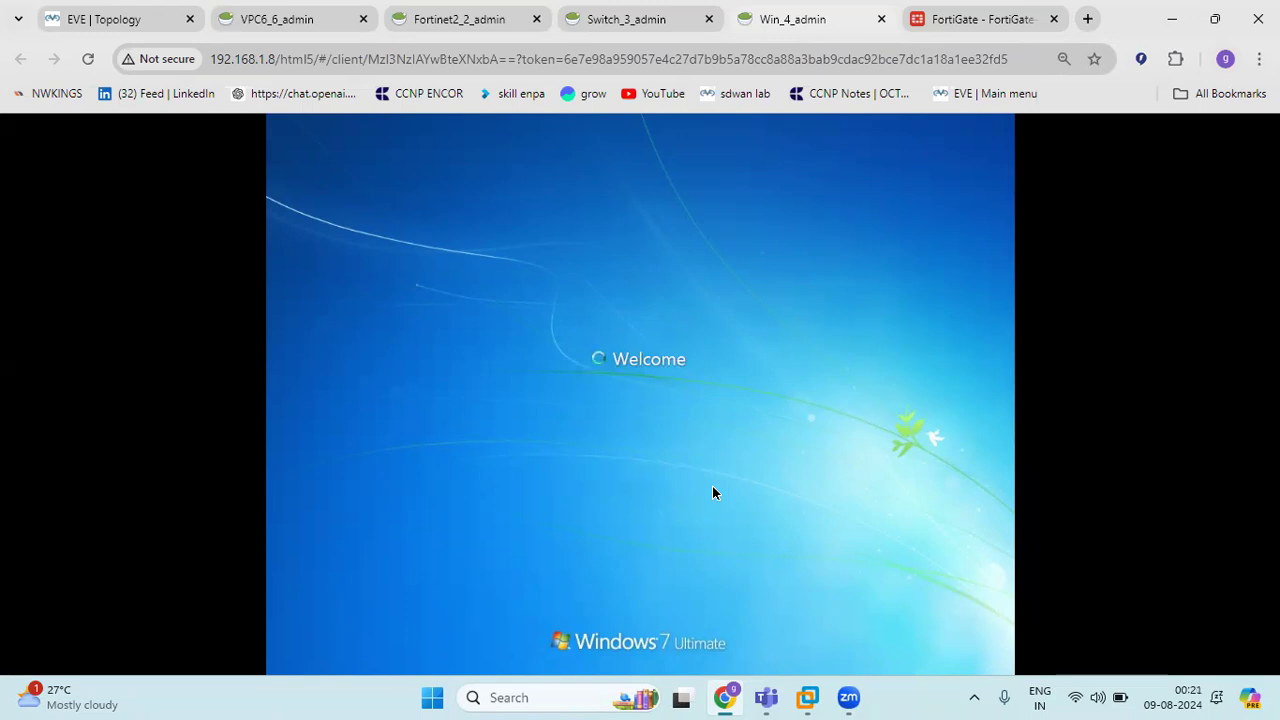
Step: Reorder the browser tabs so the Fortinet2 console comes first, followed by the EVE topology and the FortiGate web interface
{"action": "left_click", "coordinate": [422, 12]}
{"action": "left_click", "coordinate": [130, 18]}
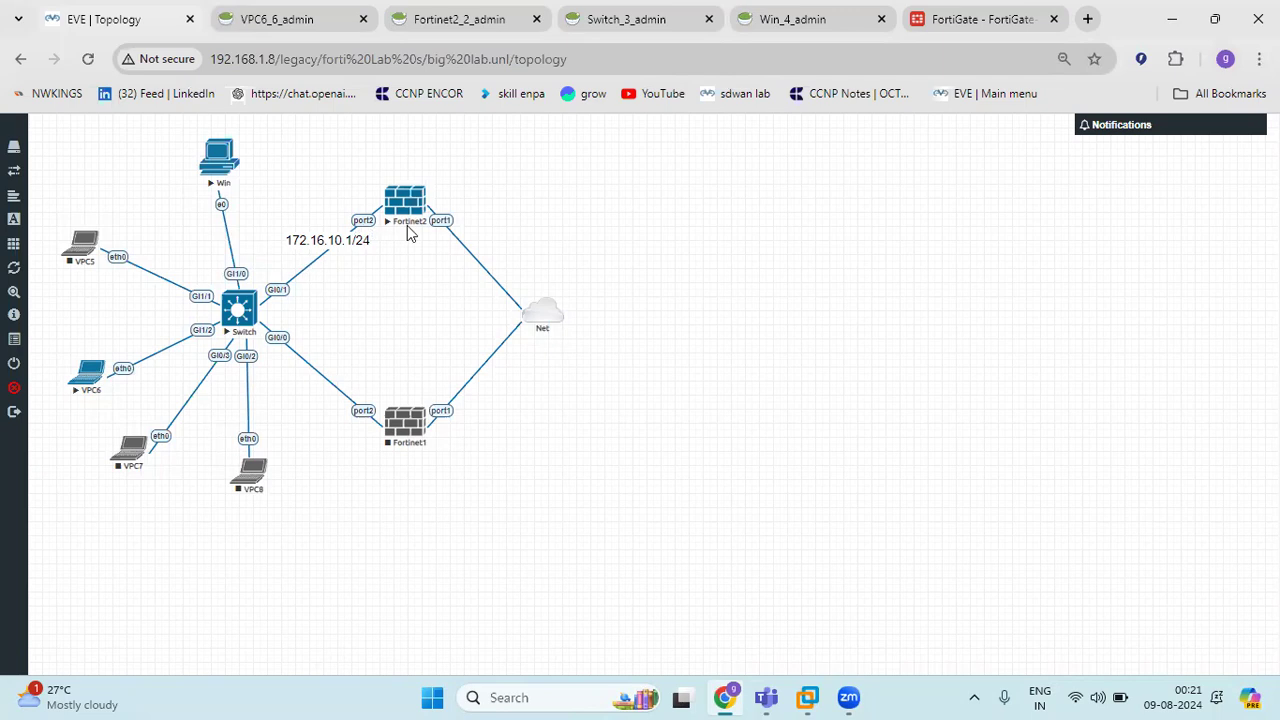
{"action": "left_click_drag", "start_coordinate": [935, 23], "coordinate": [418, 25]}
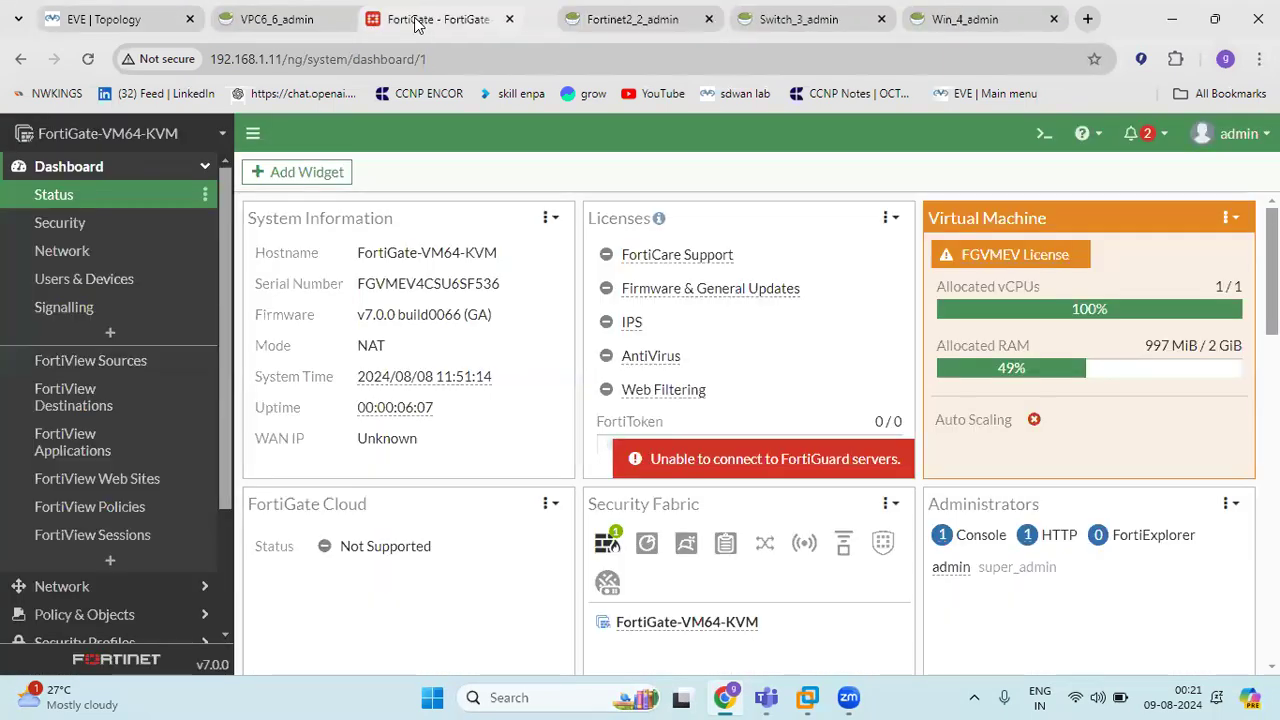
{"action": "left_click_drag", "start_coordinate": [652, 23], "coordinate": [60, 22]}
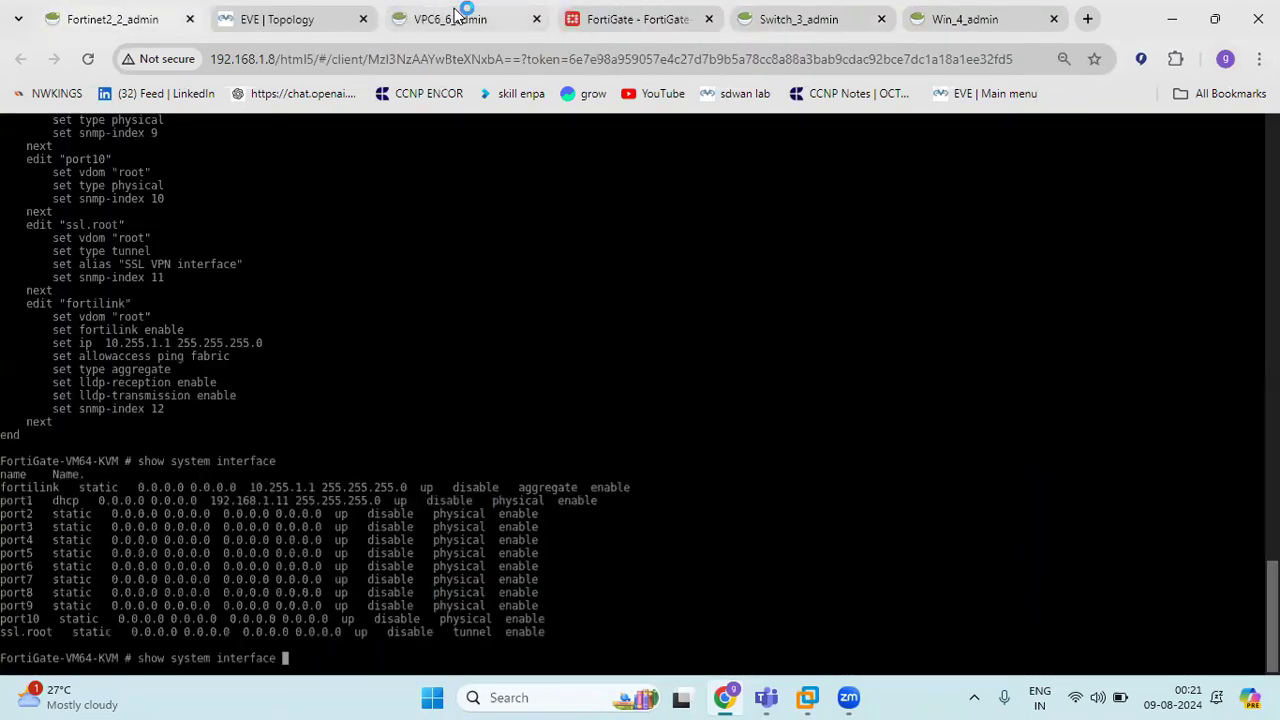
{"action": "left_click_drag", "start_coordinate": [600, 20], "coordinate": [455, 22]}
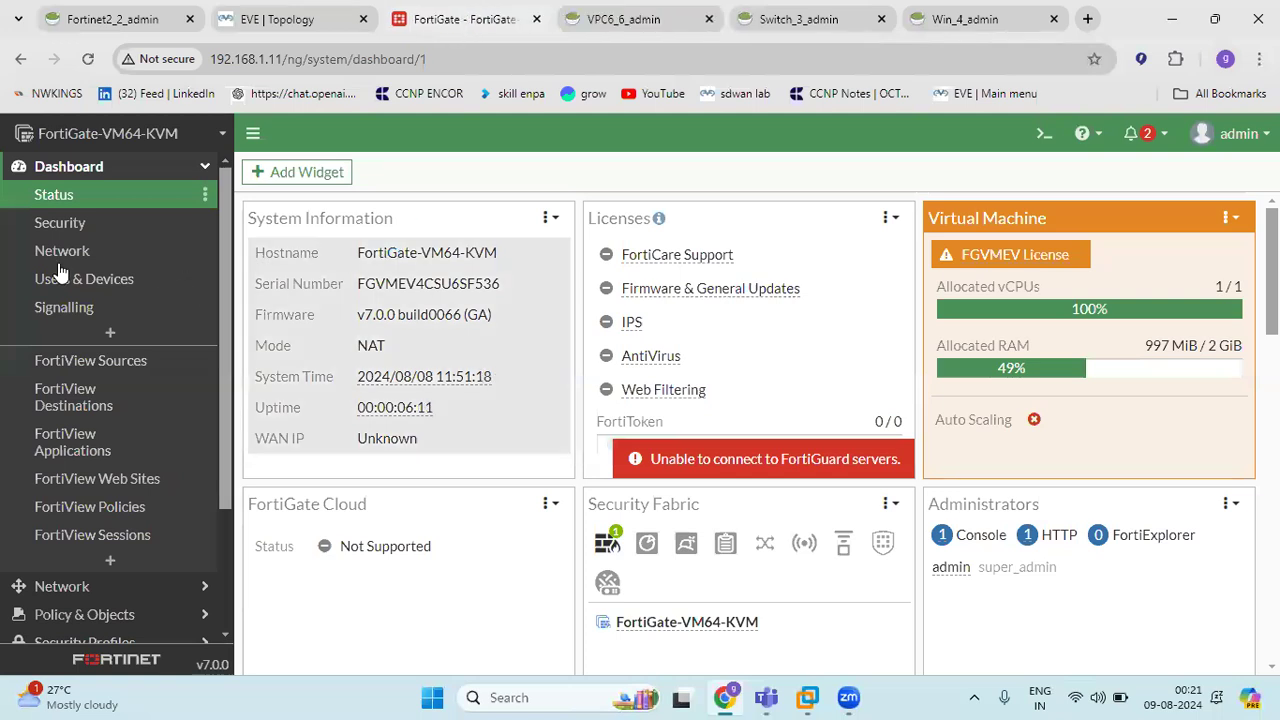
Step: Open port2 from the FortiGate's network interfaces and set its IP/netmask to 172.16.10.2/24
{"action": "left_click", "coordinate": [206, 172]}
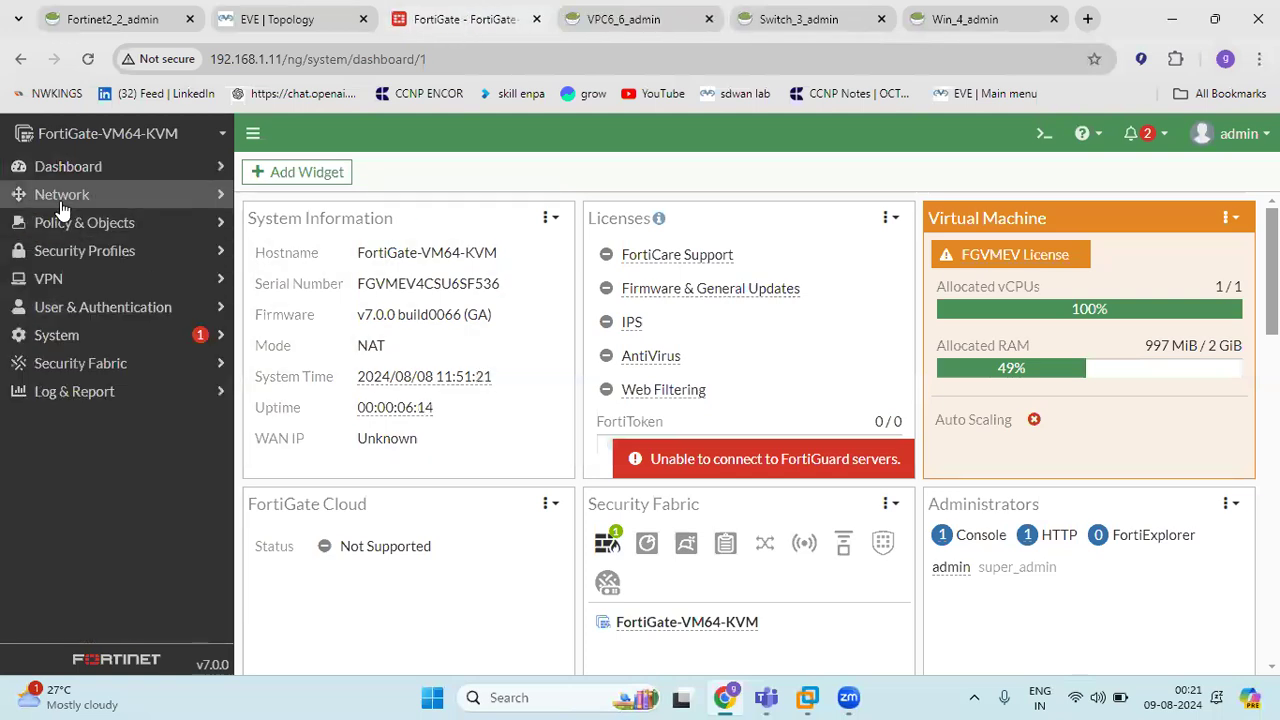
{"action": "left_click", "coordinate": [62, 200]}
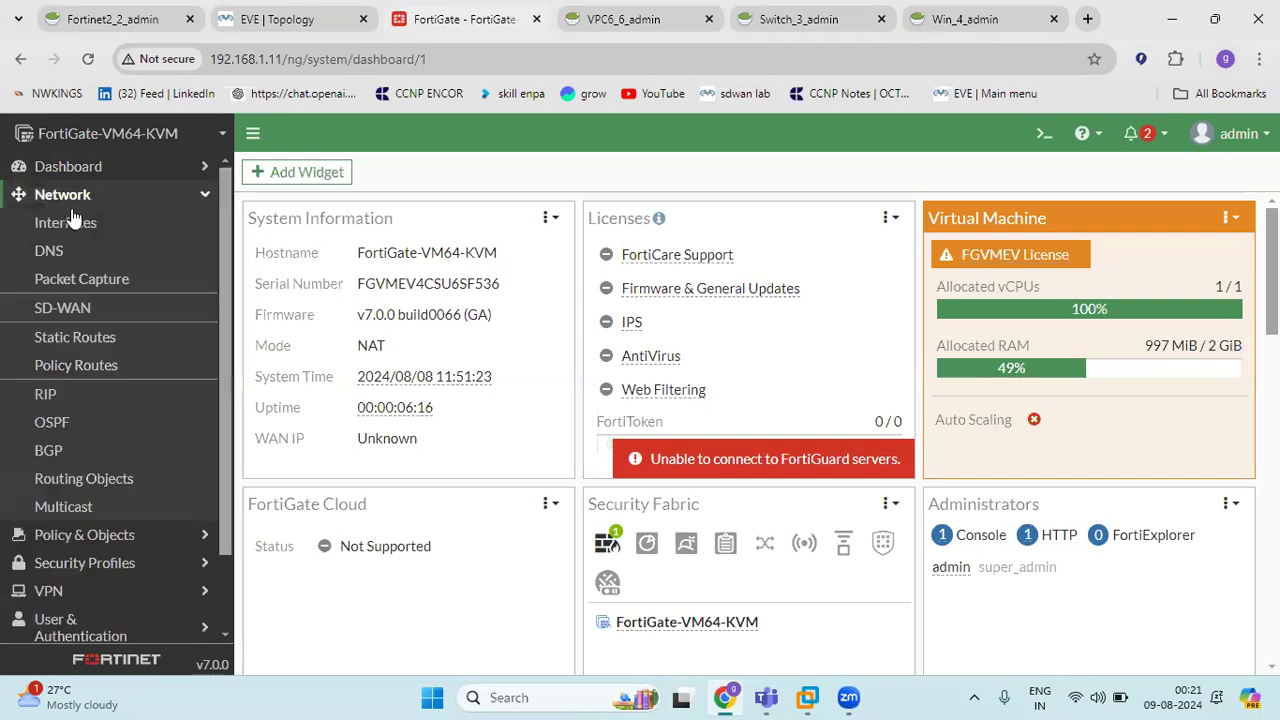
{"action": "left_click", "coordinate": [66, 223]}
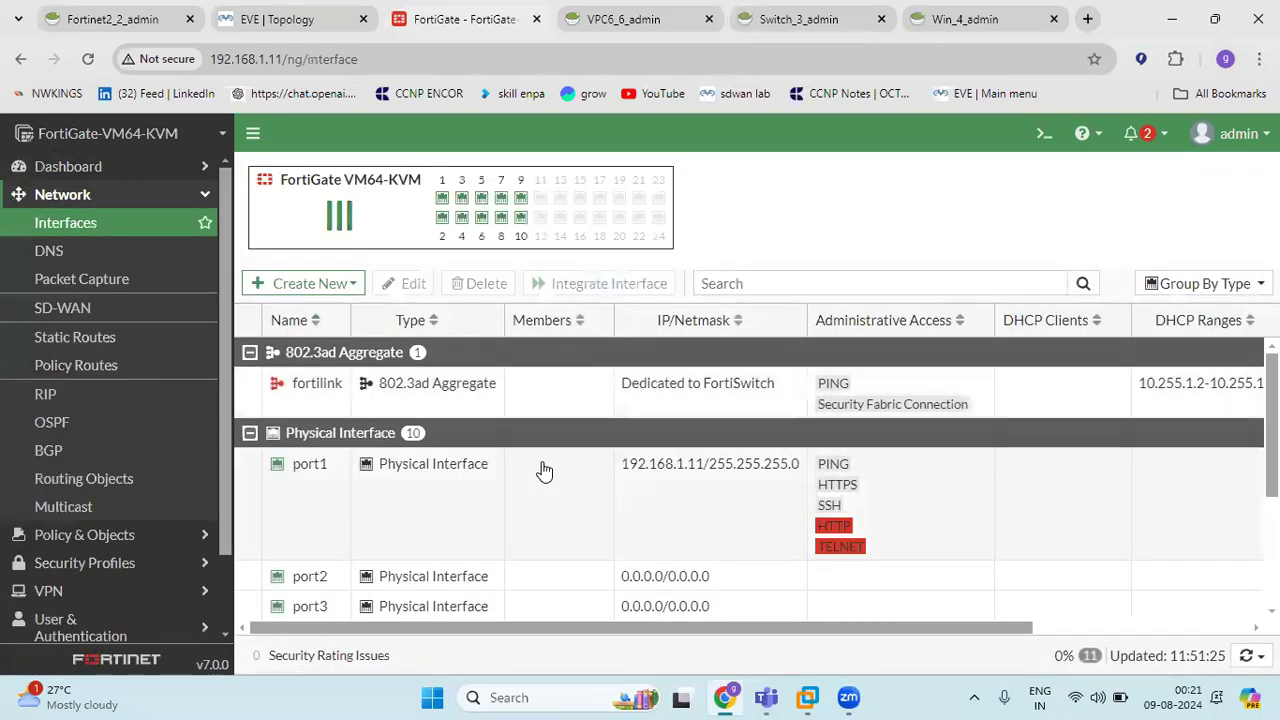
{"action": "scroll", "coordinate": [543, 469], "scroll_direction": "down", "scroll_amount": 2}
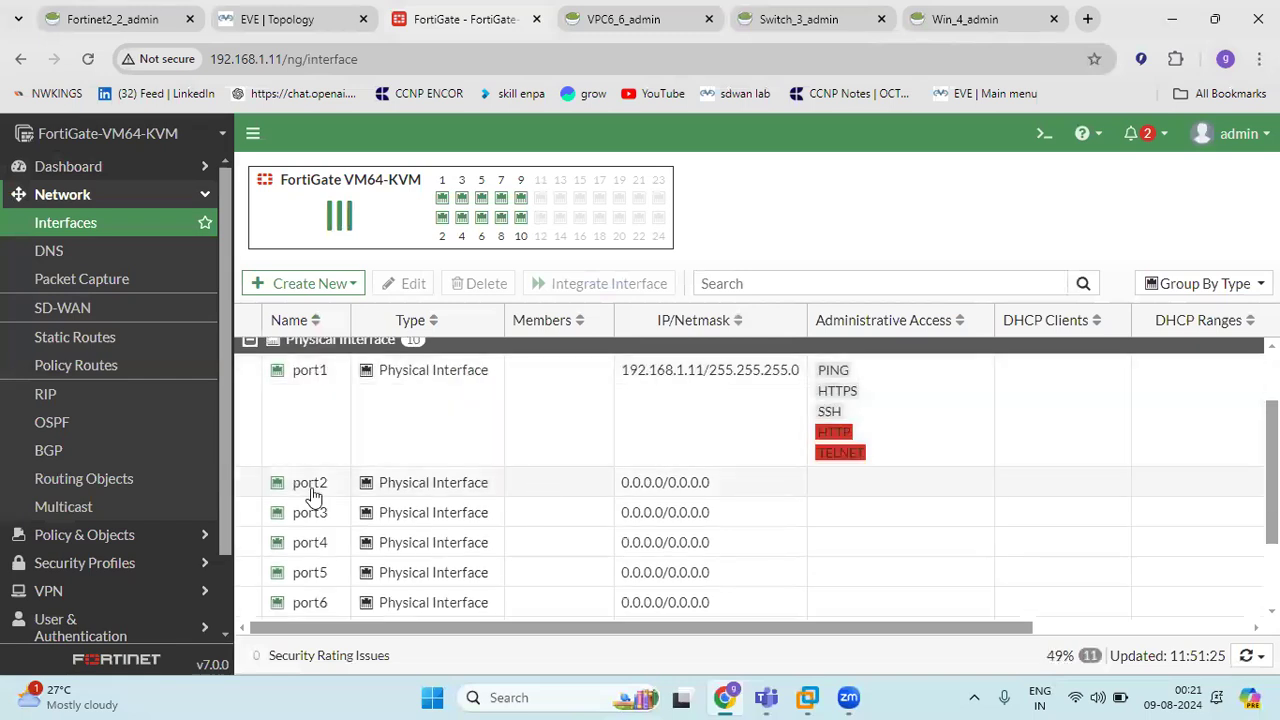
{"action": "double_click", "coordinate": [309, 490]}
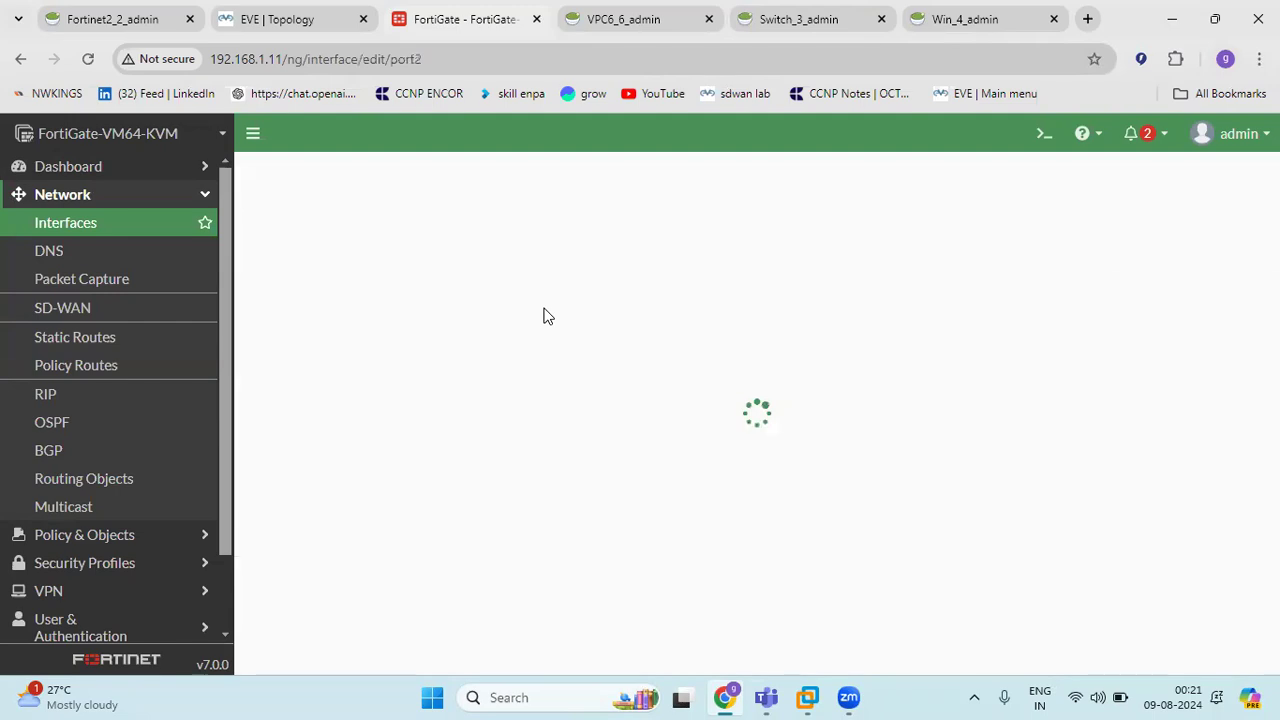
{"action": "left_click", "coordinate": [489, 427]}
{"action": "left_click_drag", "start_coordinate": [517, 427], "coordinate": [427, 428]}
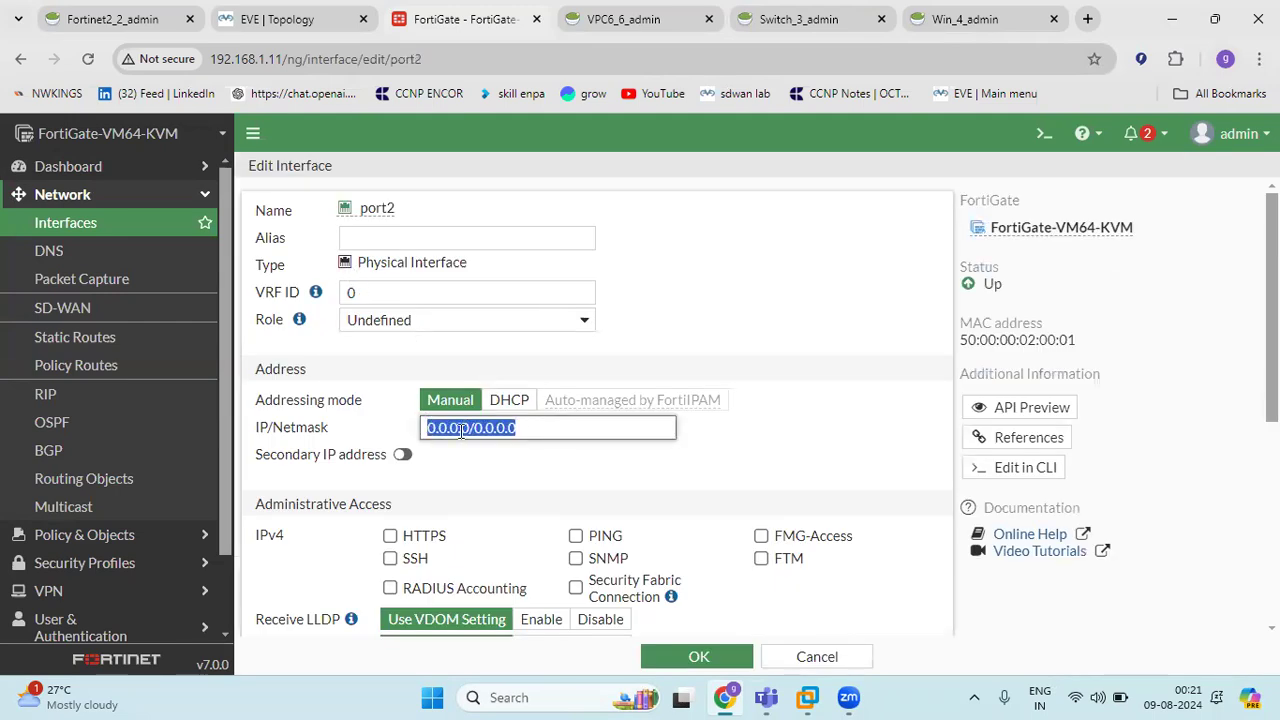
{"action": "type", "text": "172.16.10.2/24"}
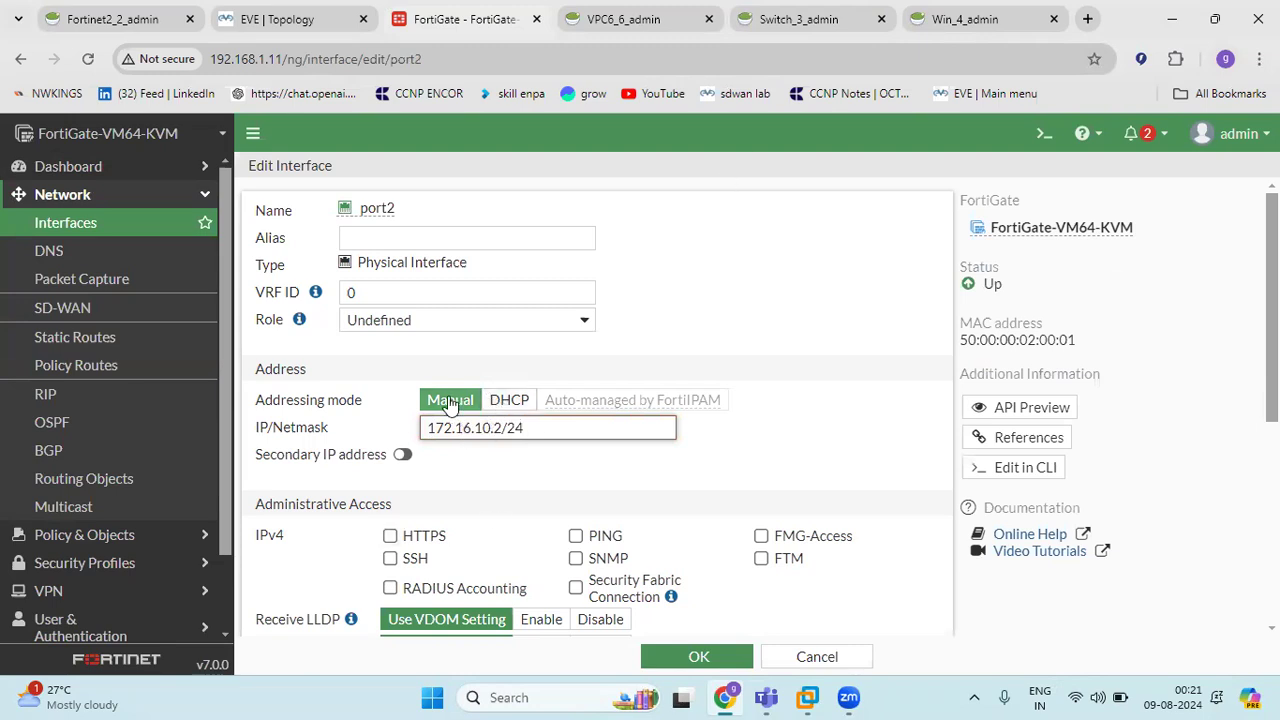
Step: Allow PING as IPv4 administrative access on port2 and save the interface
{"action": "left_click", "coordinate": [574, 536]}
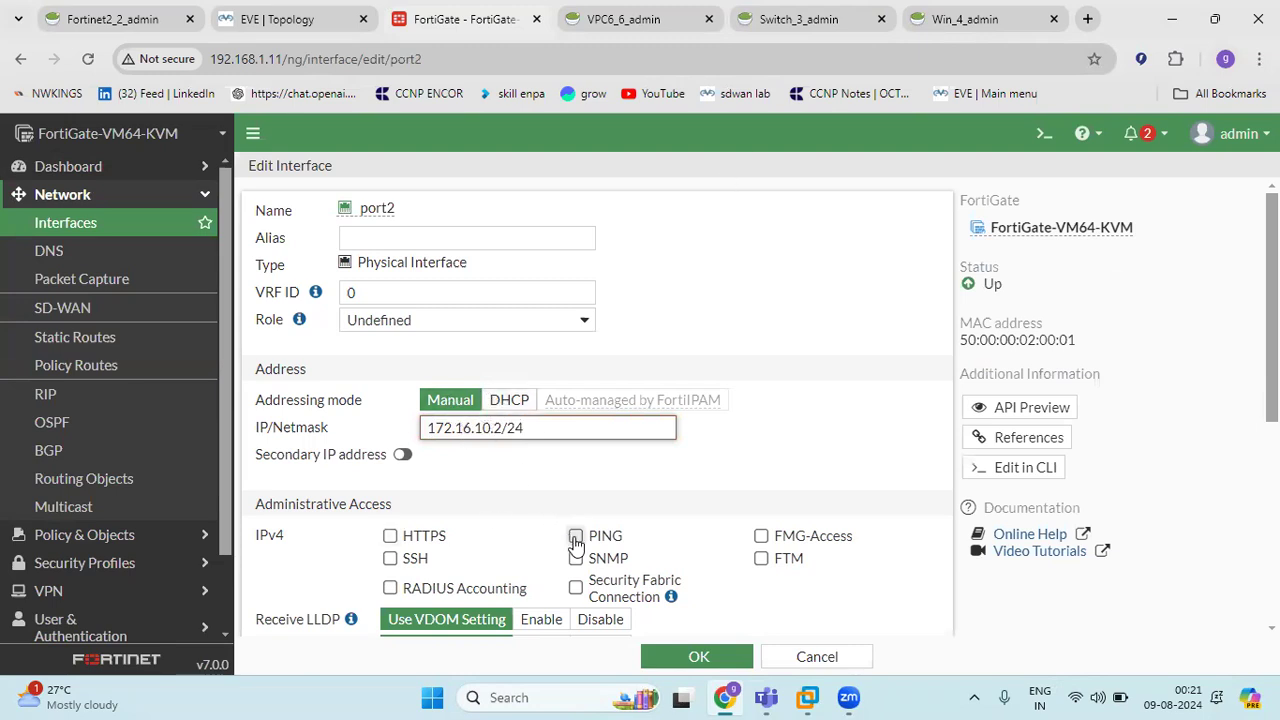
{"action": "scroll", "coordinate": [907, 497], "scroll_direction": "down", "scroll_amount": 5}
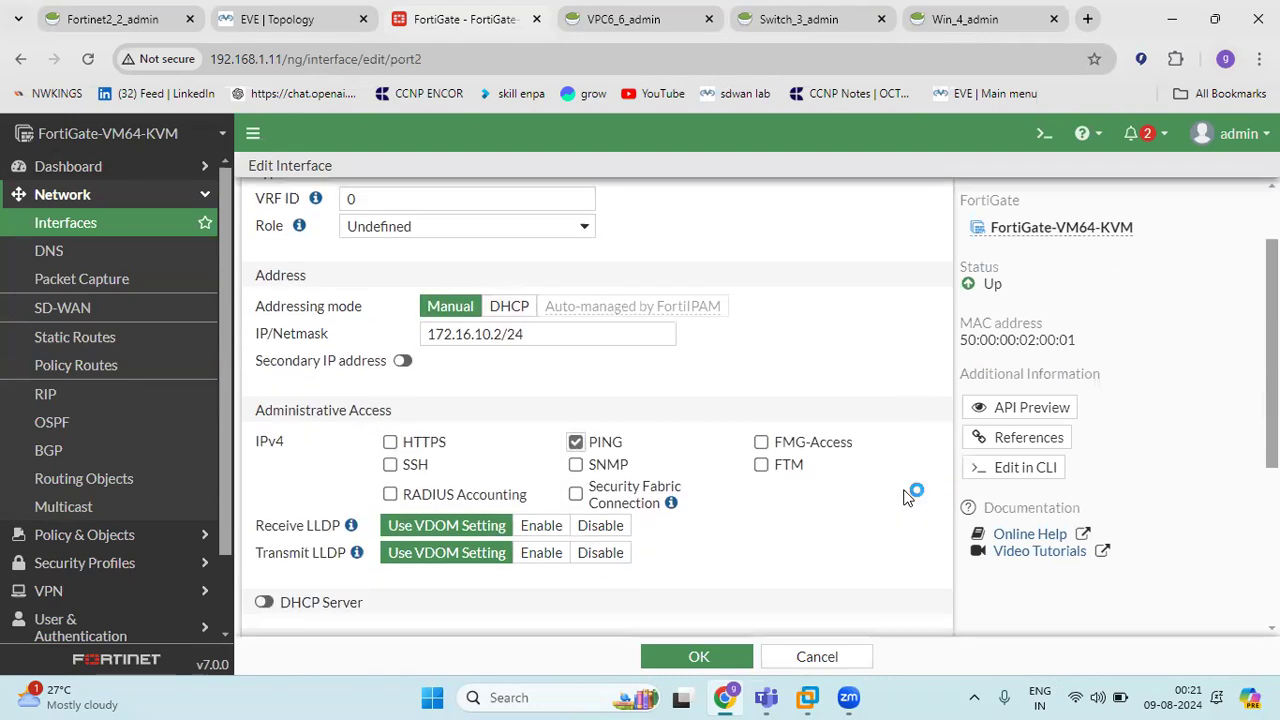
{"action": "left_click", "coordinate": [688, 657]}
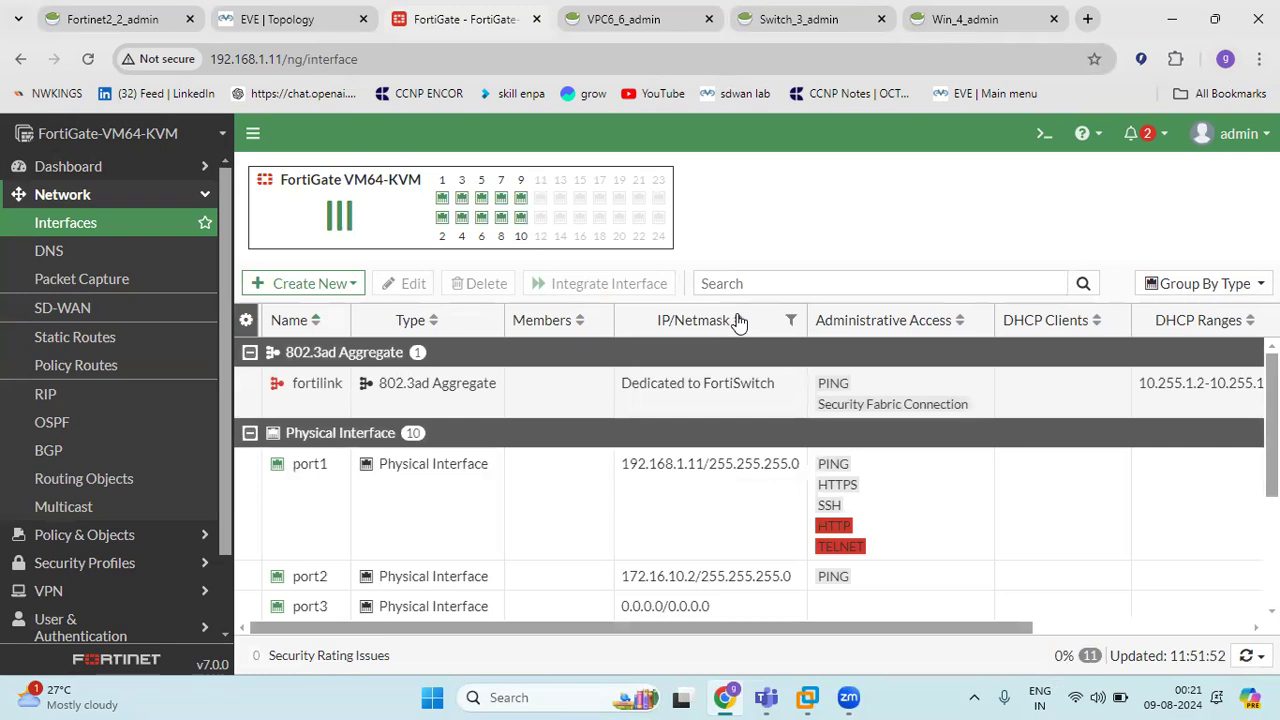
Step: Give port1 the alias MGMT, checking its link in the topology, and save the interface despite the active connection on it
{"action": "mouse_move", "coordinate": [297, 466]}
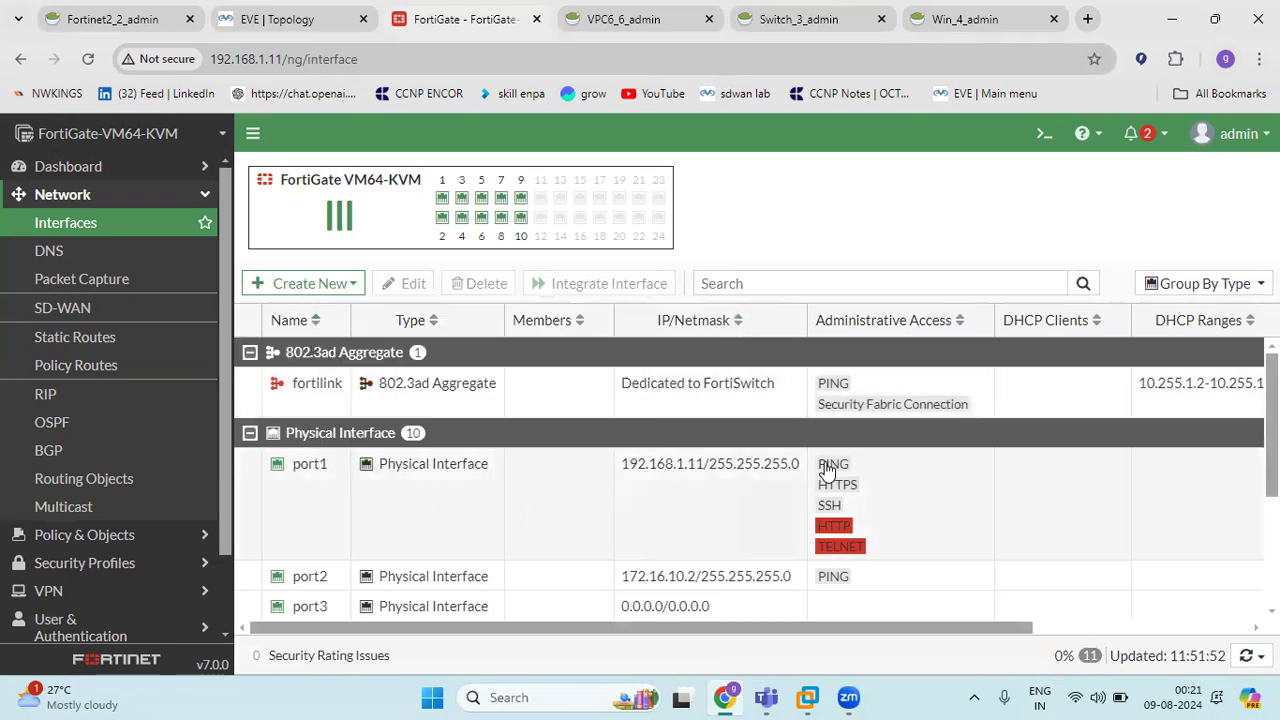
{"action": "double_click", "coordinate": [292, 466]}
{"action": "left_click", "coordinate": [395, 240]}
{"action": "type", "text": "MGMT"}
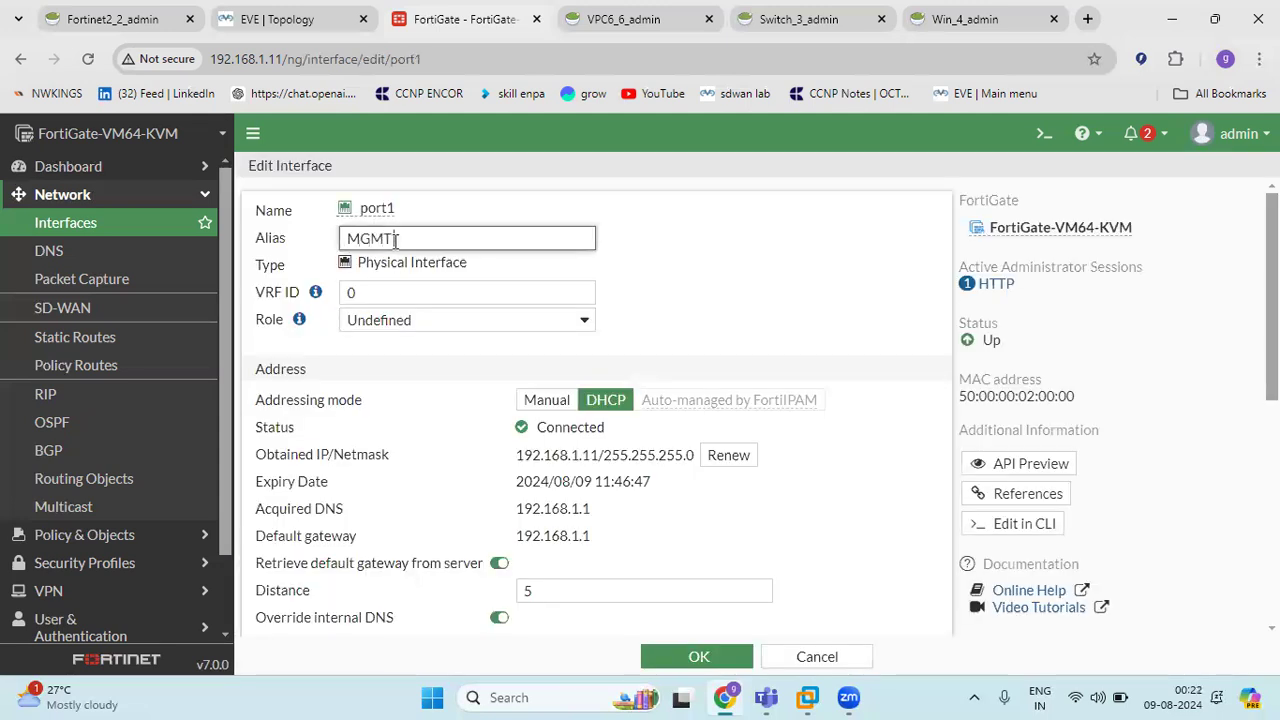
{"action": "left_click", "coordinate": [272, 20]}
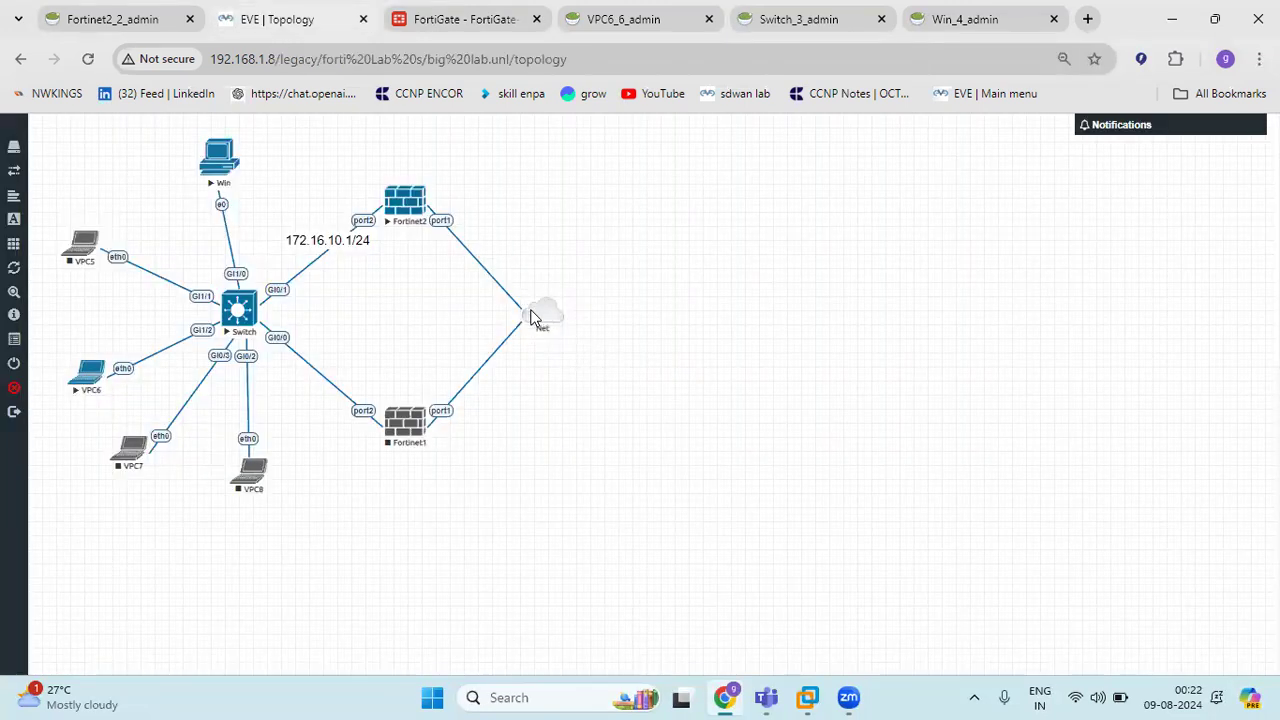
{"action": "left_click", "coordinate": [465, 17]}
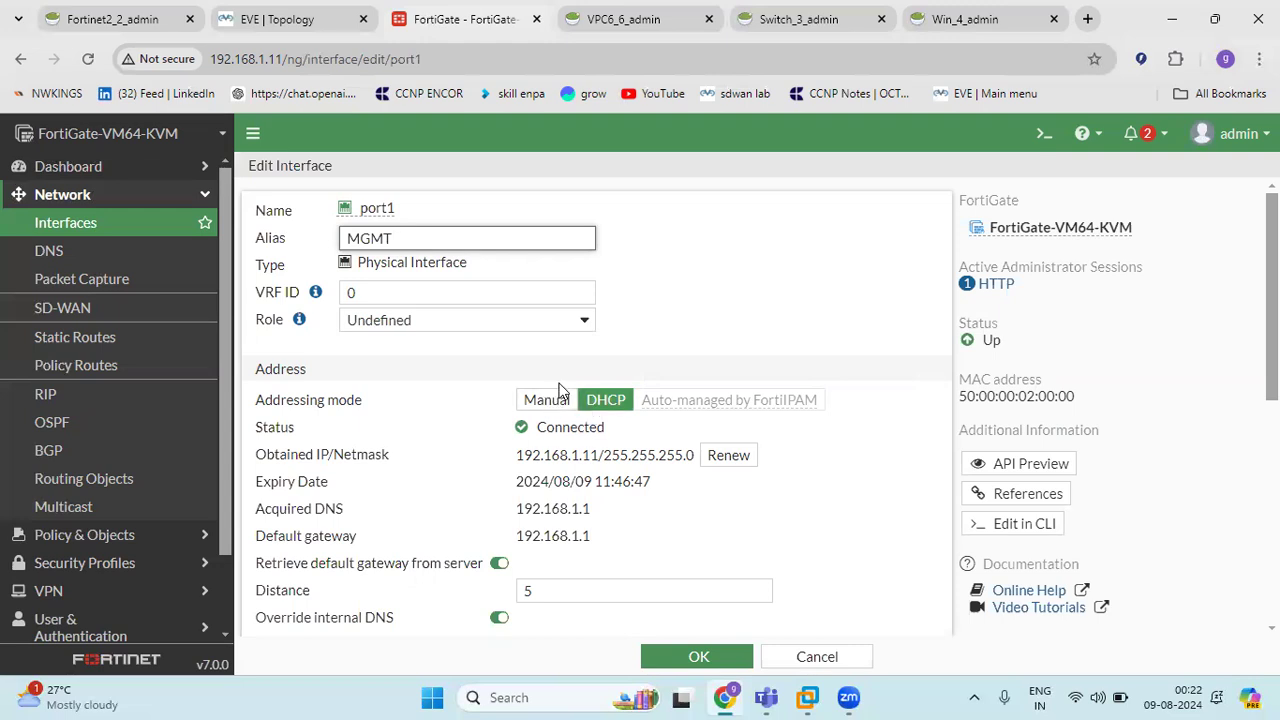
{"action": "left_click", "coordinate": [705, 664]}
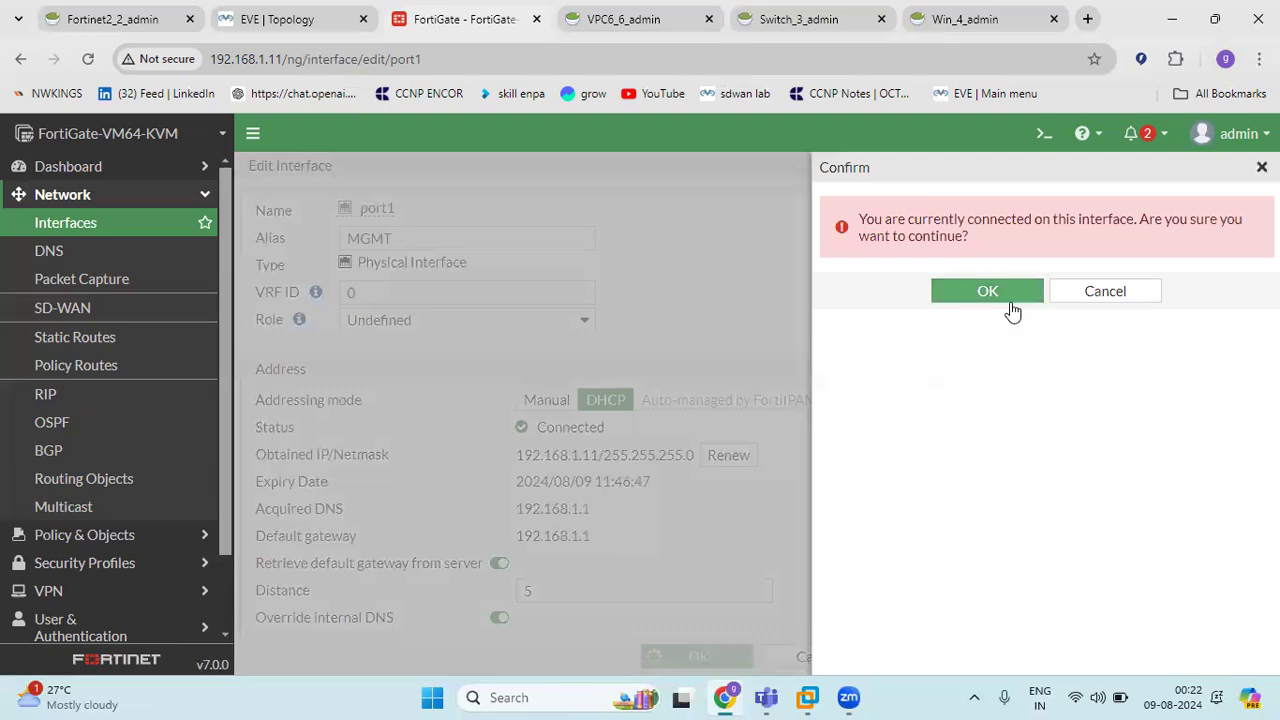
{"action": "left_click", "coordinate": [1010, 303]}
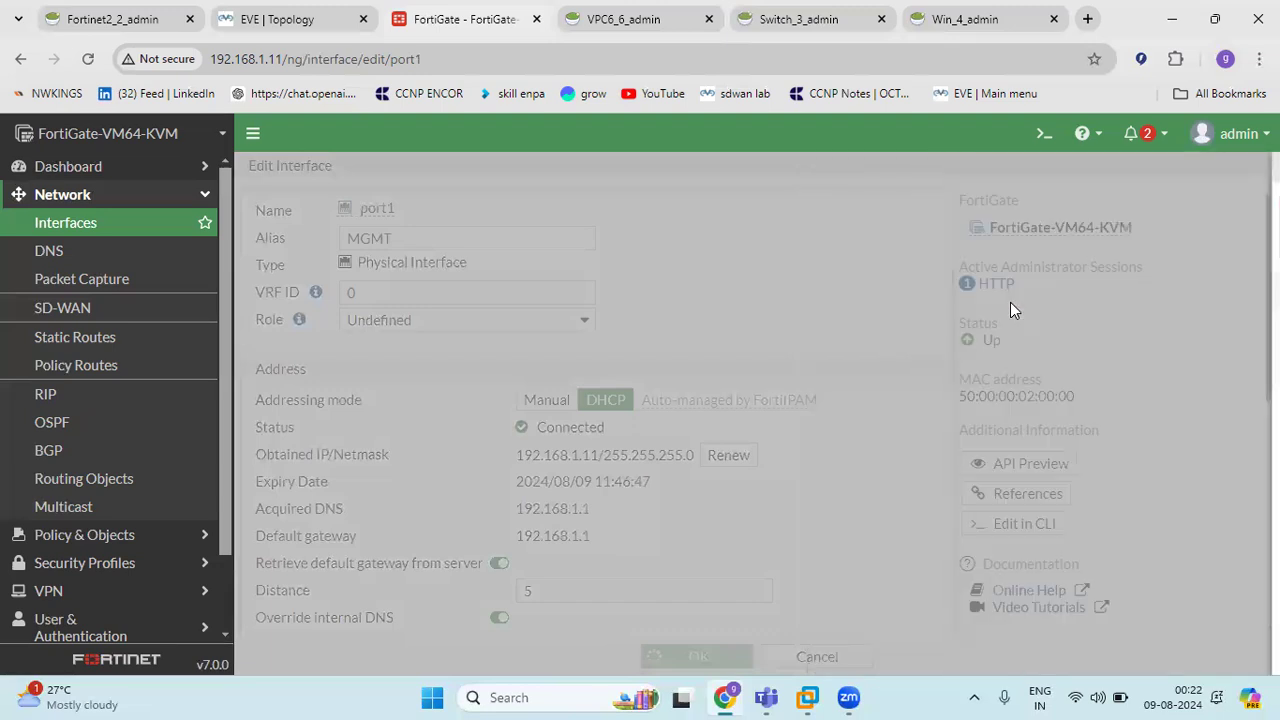
Step: Open Network Connections on the Win node by running ncpa.cpl
{"action": "left_click", "coordinate": [970, 19]}
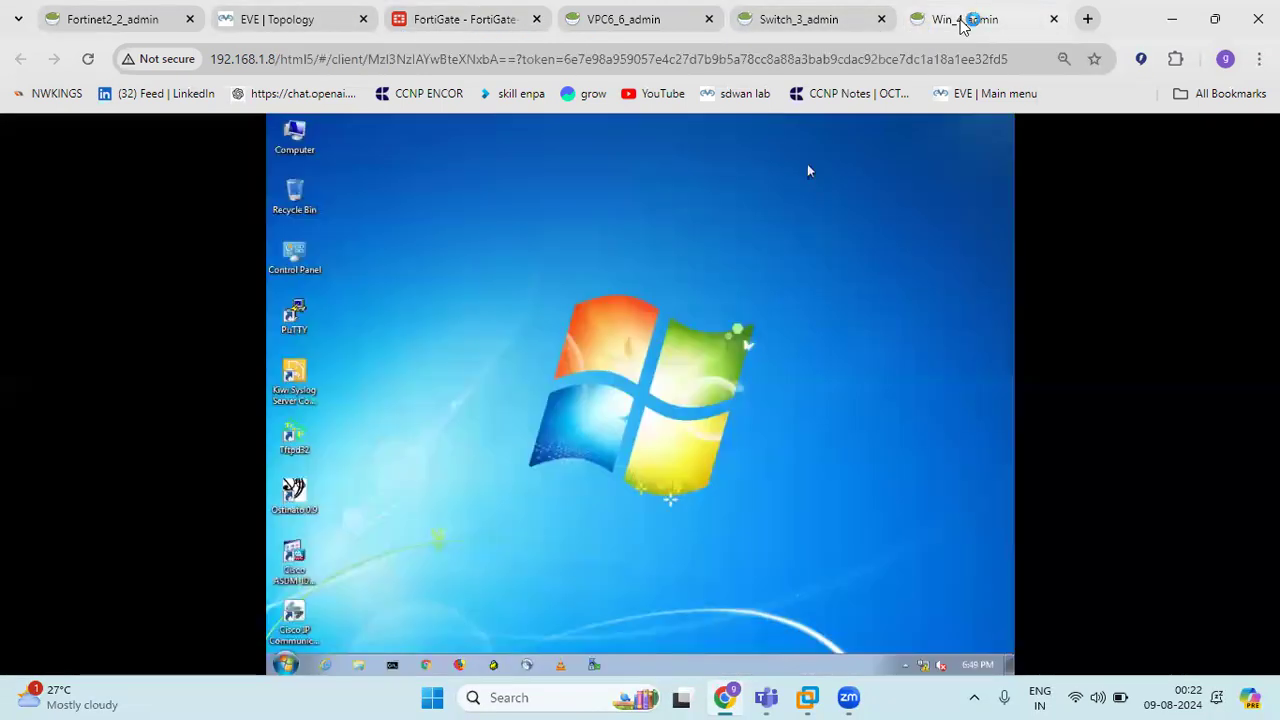
{"action": "left_click", "coordinate": [287, 665]}
{"action": "left_click", "coordinate": [339, 628]}
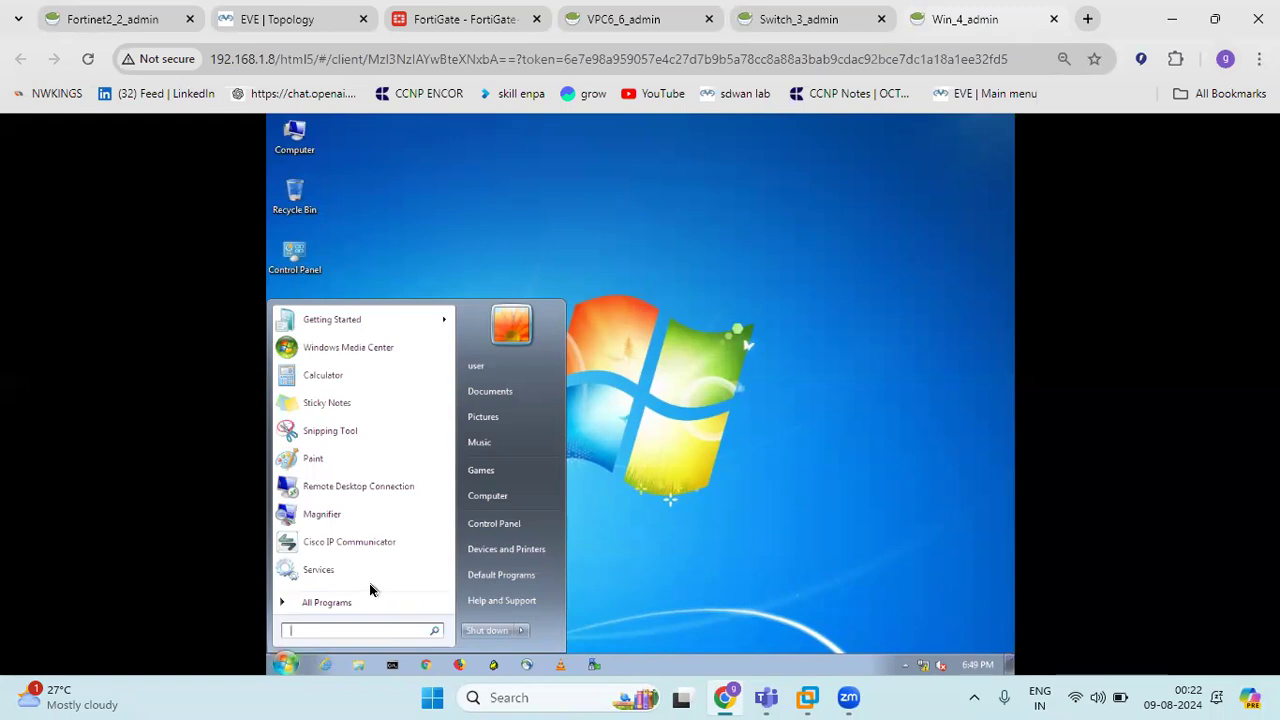
{"action": "type", "text": "ncpa.cpl"}
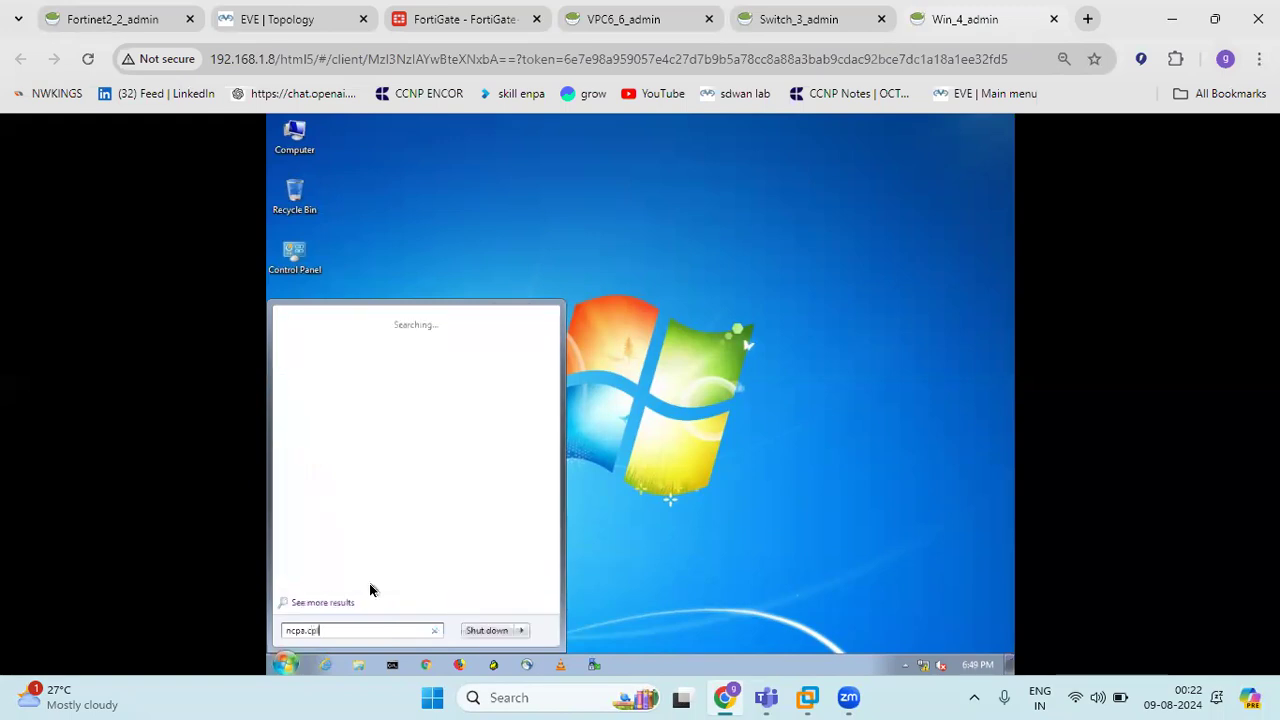
{"action": "key", "text": "Return"}
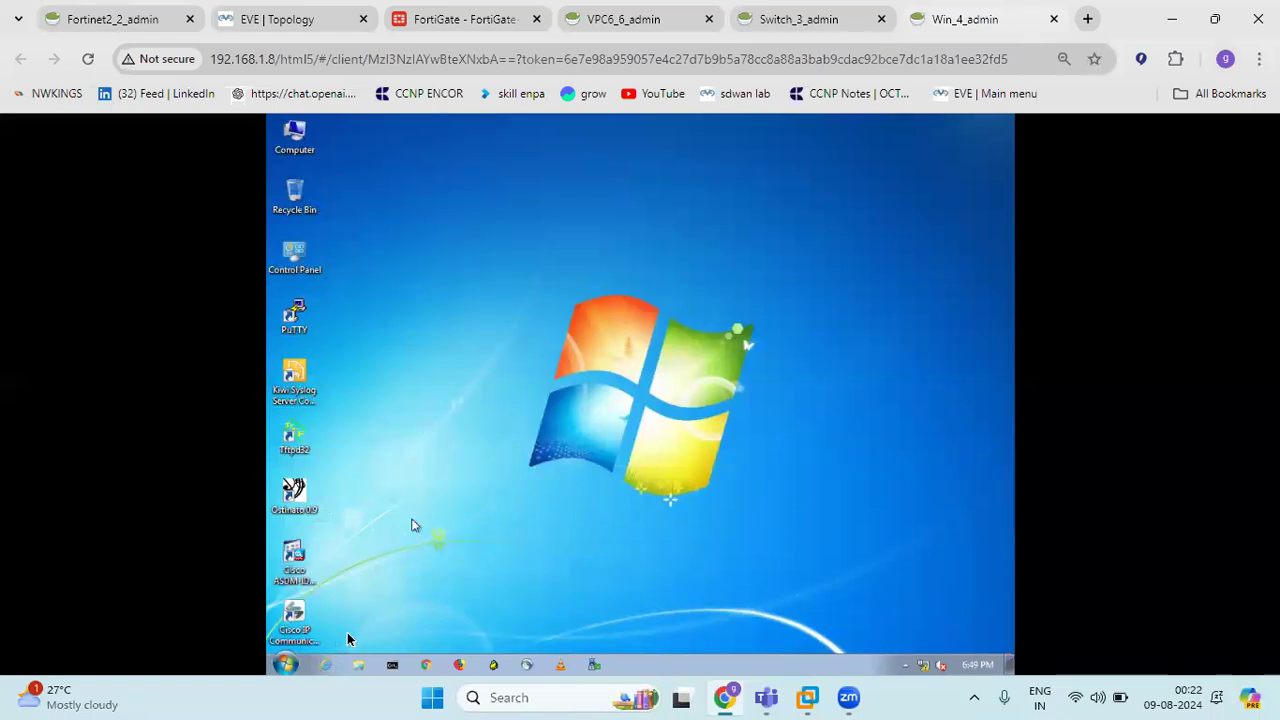
{"action": "left_click", "coordinate": [288, 665]}
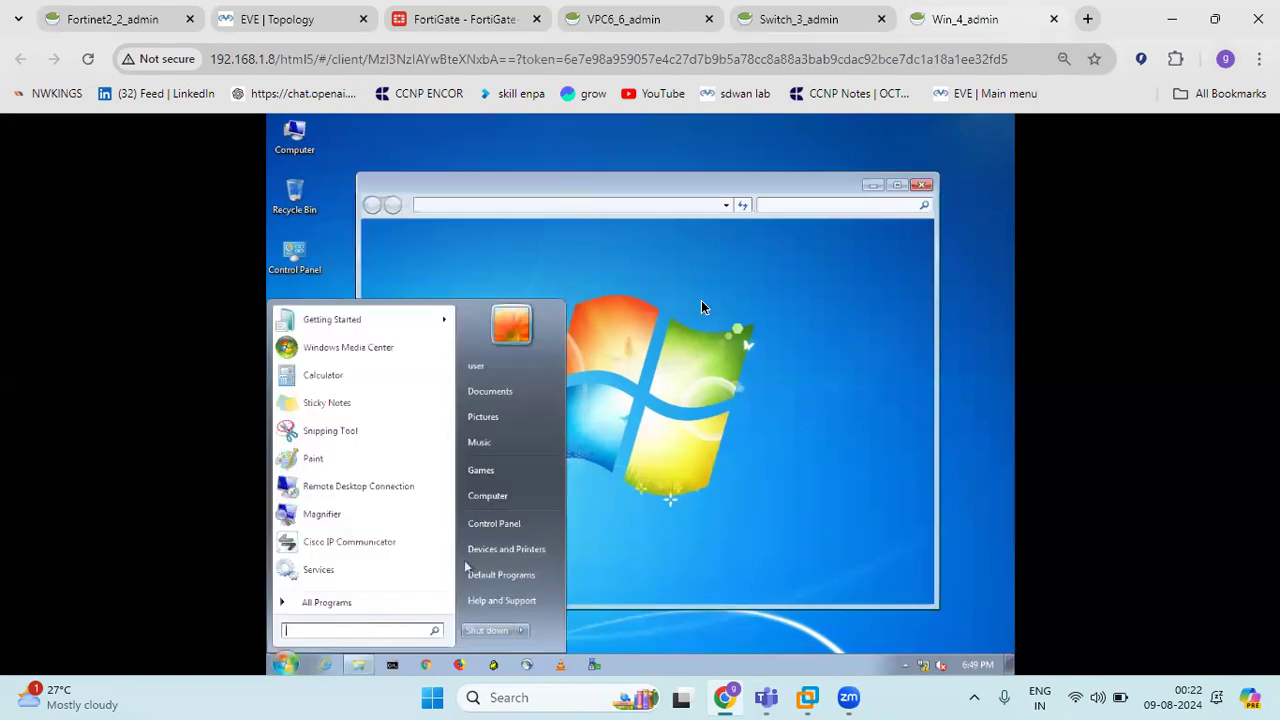
{"action": "left_click", "coordinate": [732, 328]}
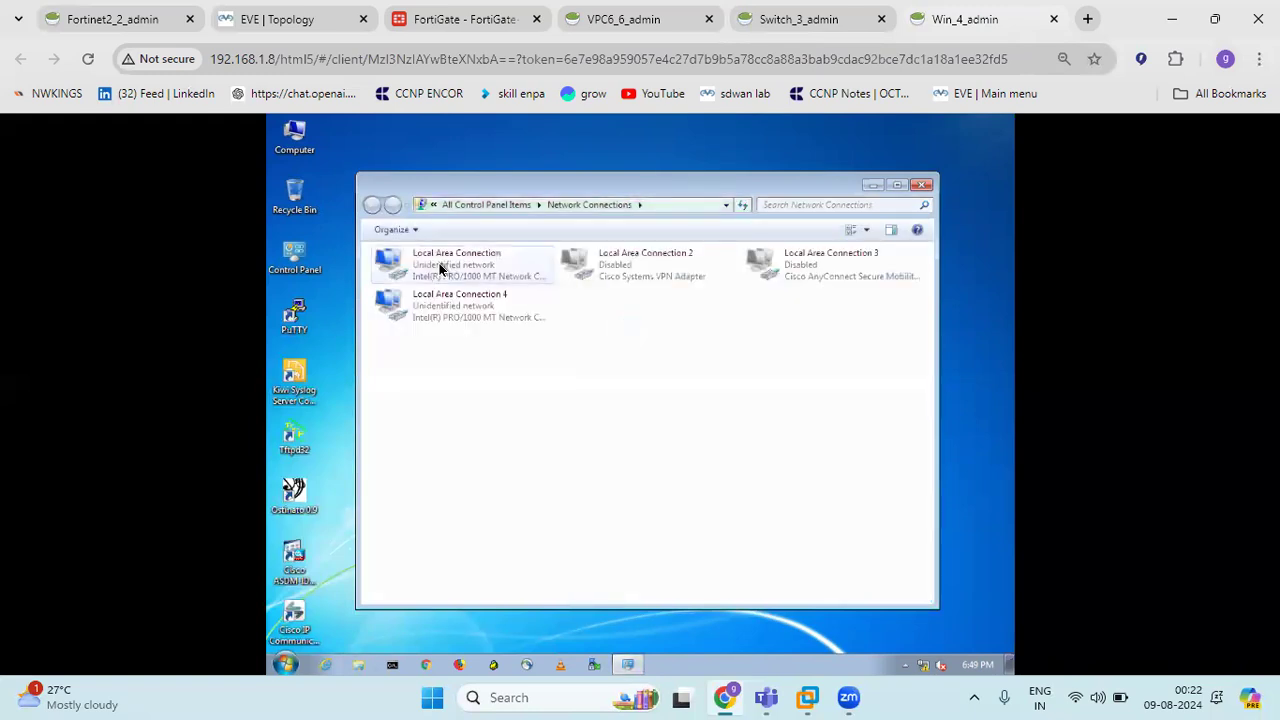
Step: Check the network connection details of Local Area Connection on the Win node and close its status
{"action": "double_click", "coordinate": [440, 268]}
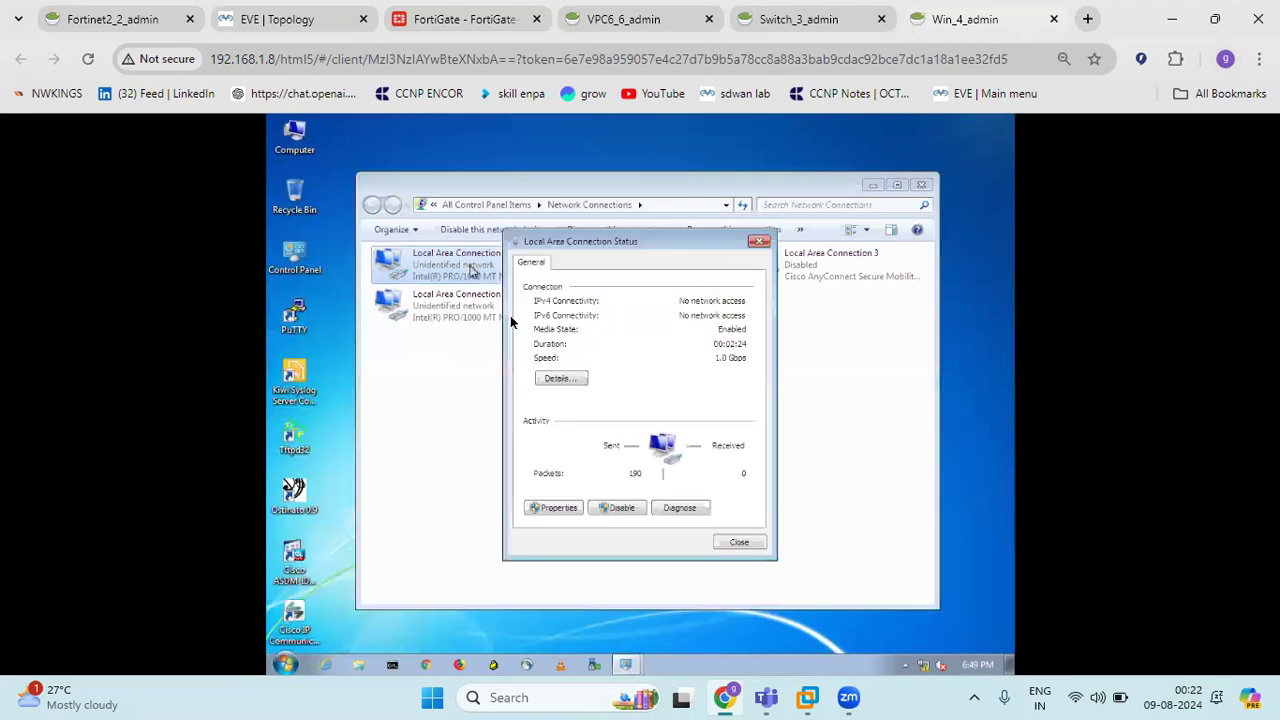
{"action": "left_click", "coordinate": [562, 376]}
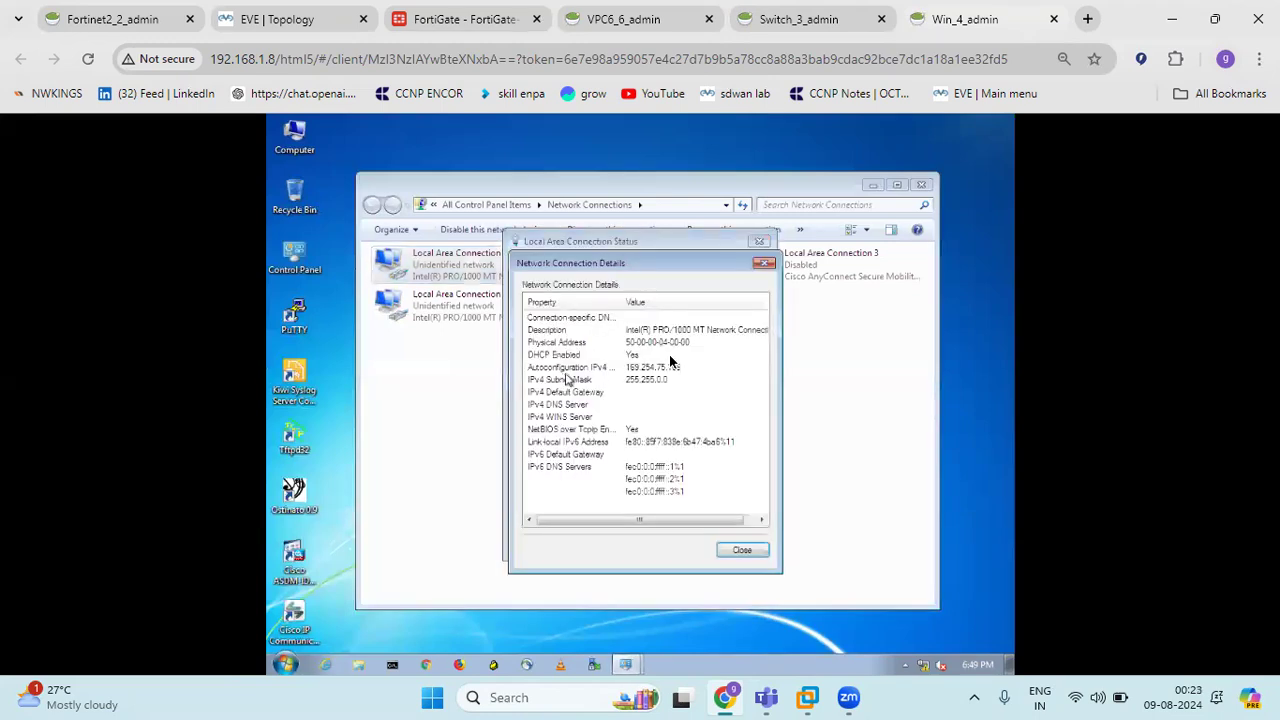
{"action": "left_click", "coordinate": [763, 264]}
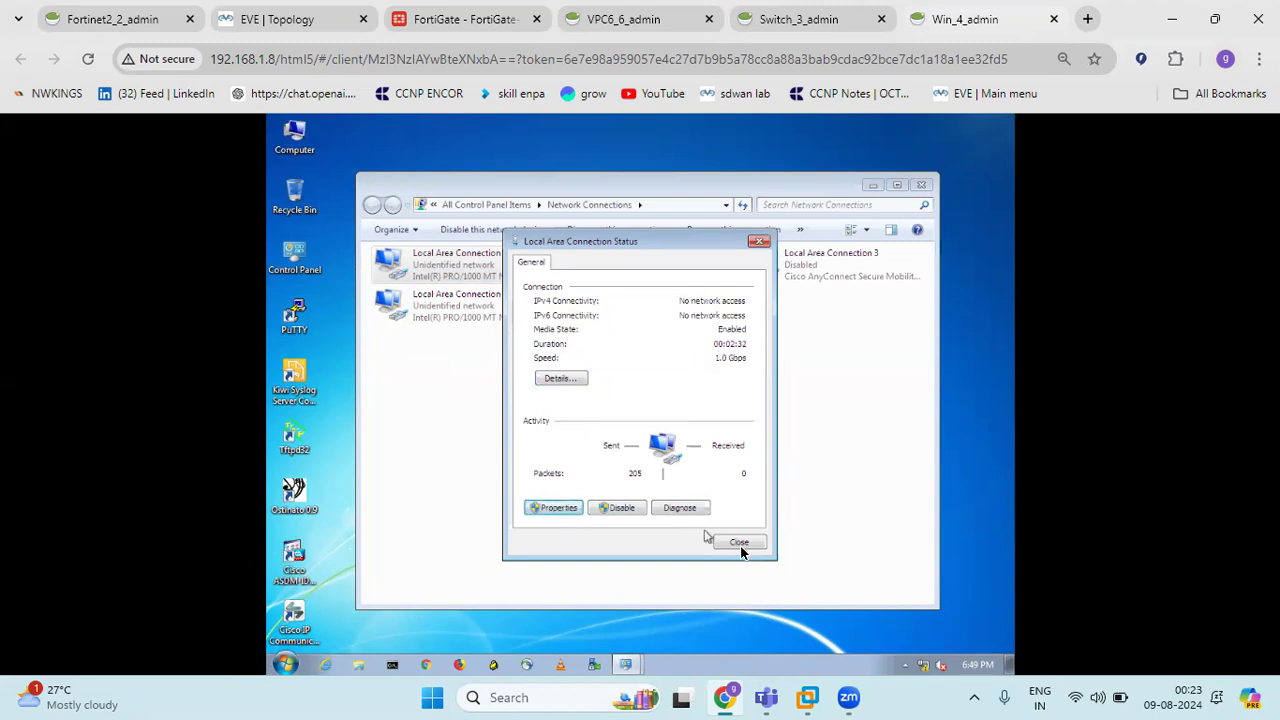
{"action": "left_click", "coordinate": [757, 243]}
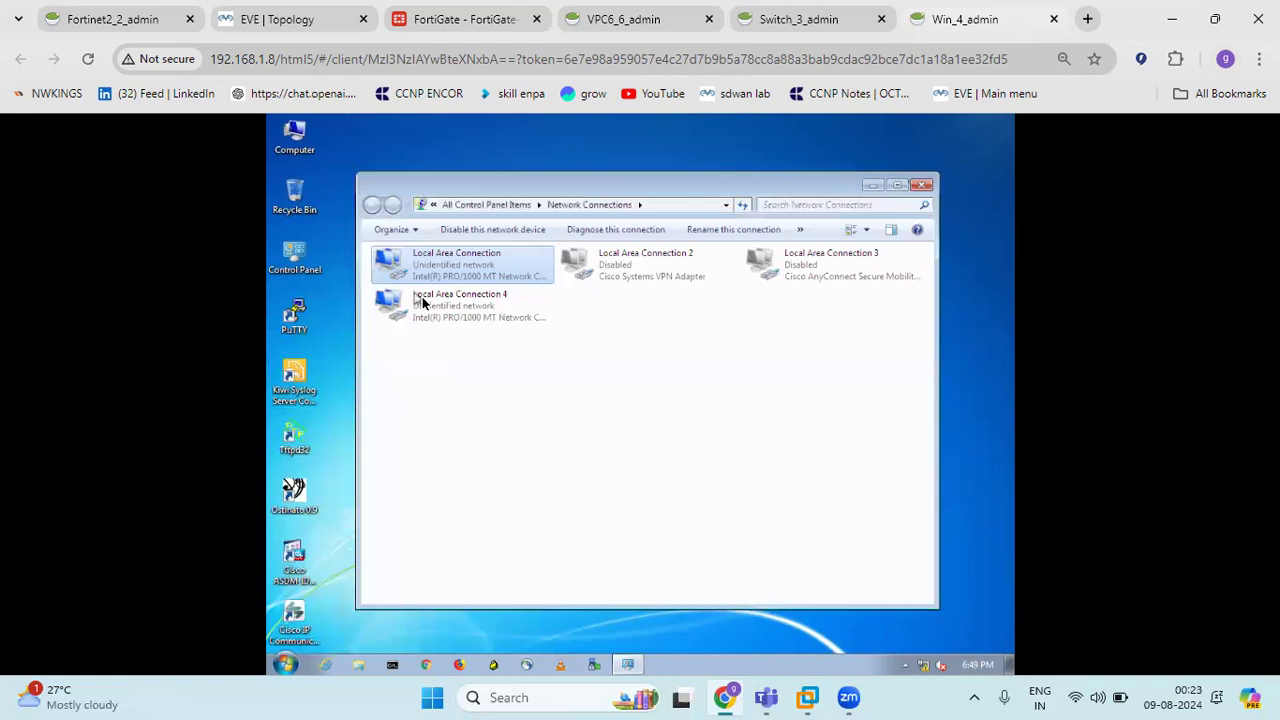
Step: Open the IPv4 properties of Local Area Connection on the Win node and switch to a manually assigned IP address
{"action": "double_click", "coordinate": [445, 272]}
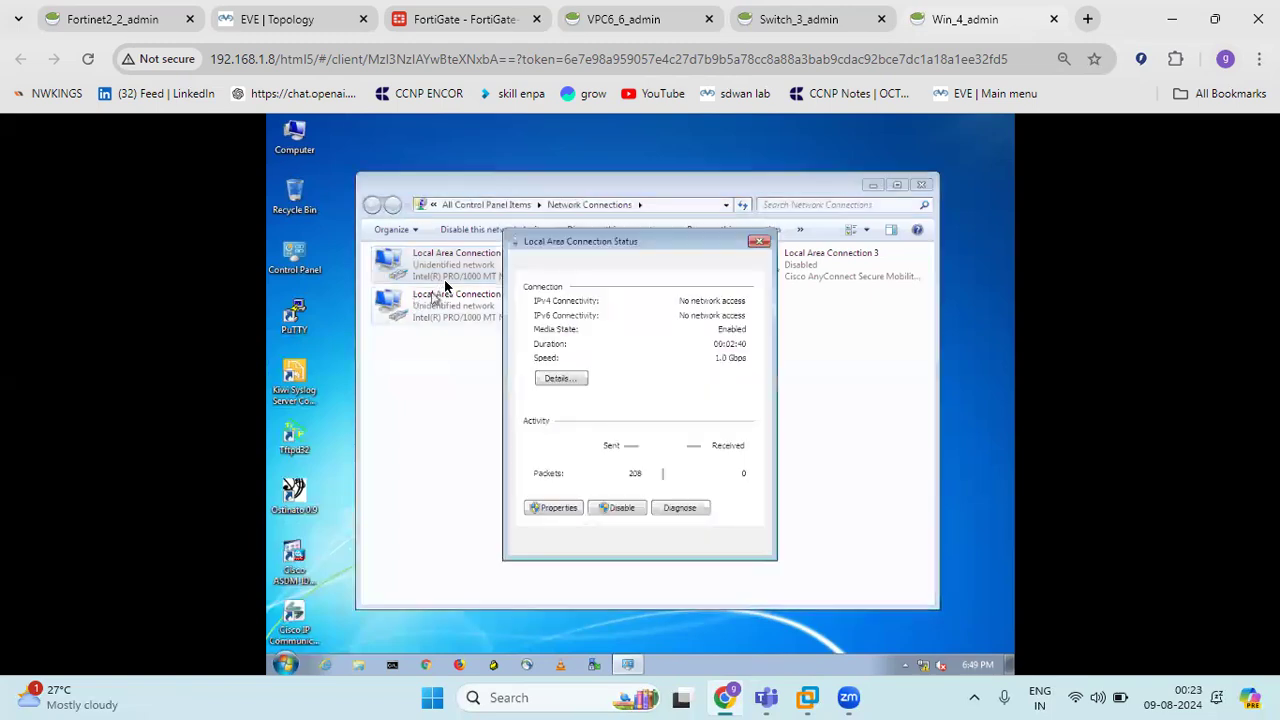
{"action": "left_click", "coordinate": [561, 509]}
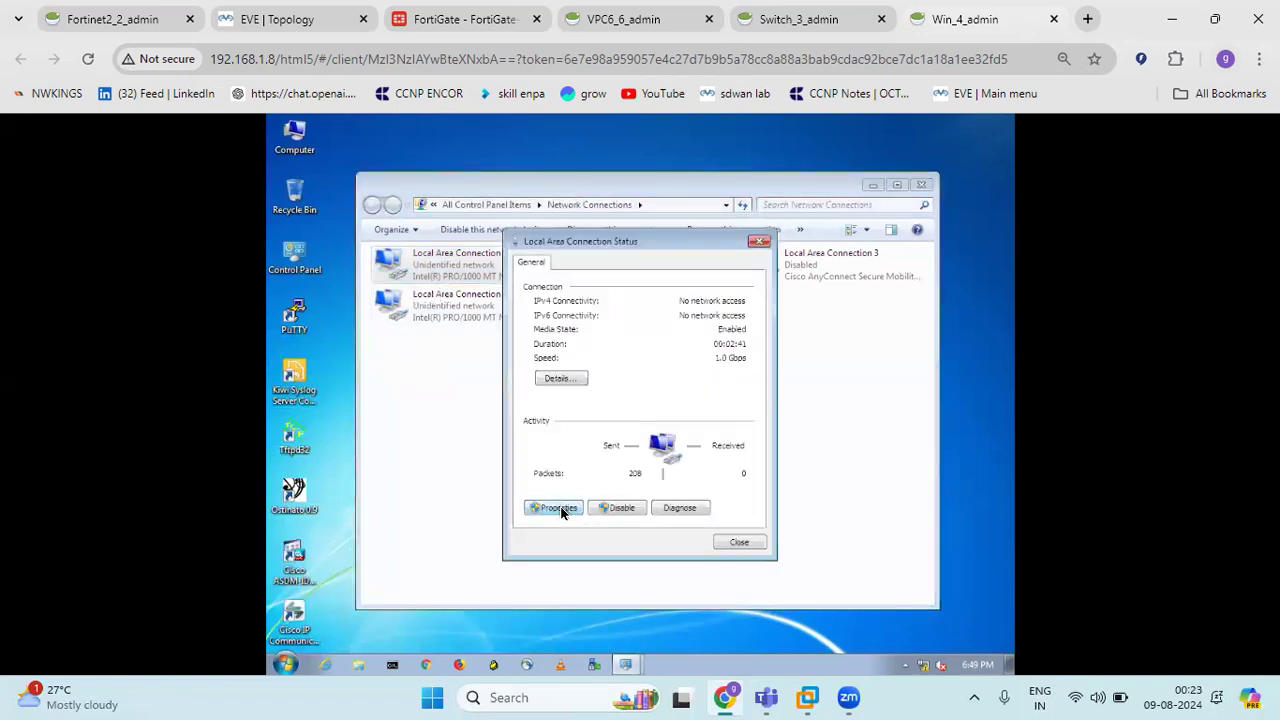
{"action": "left_click", "coordinate": [561, 511]}
{"action": "left_click", "coordinate": [557, 516]}
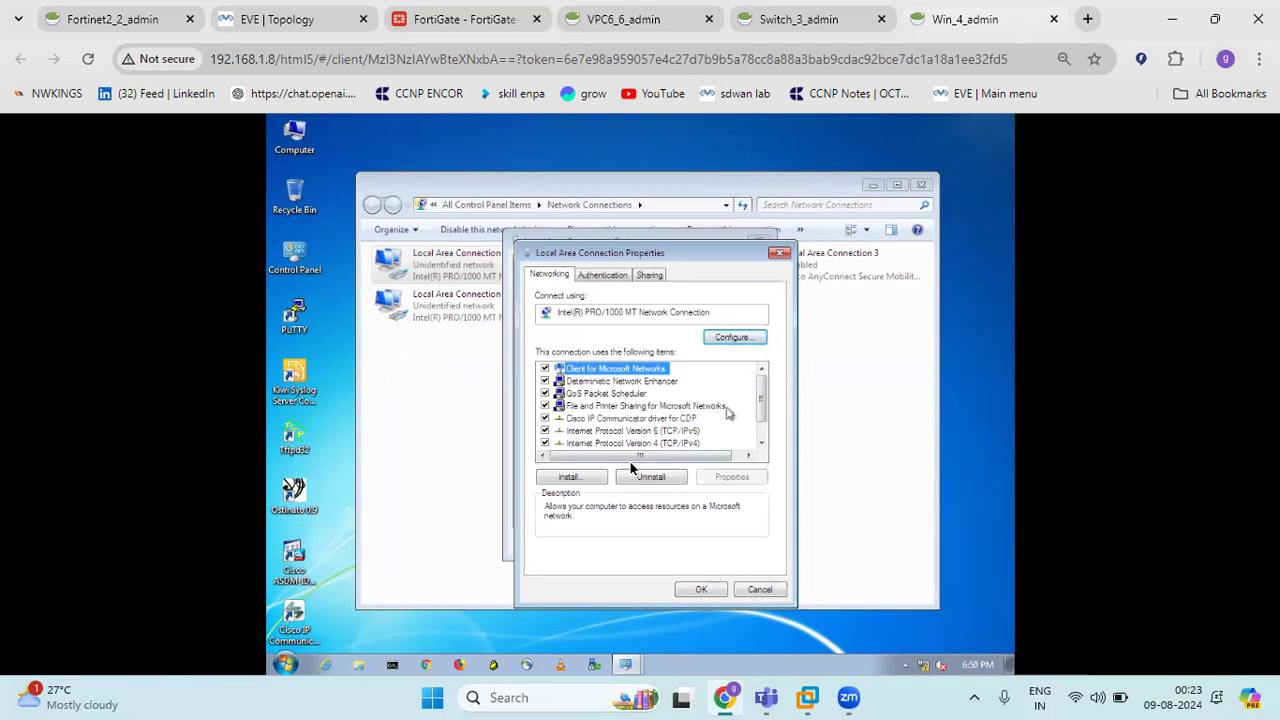
{"action": "left_click", "coordinate": [609, 443]}
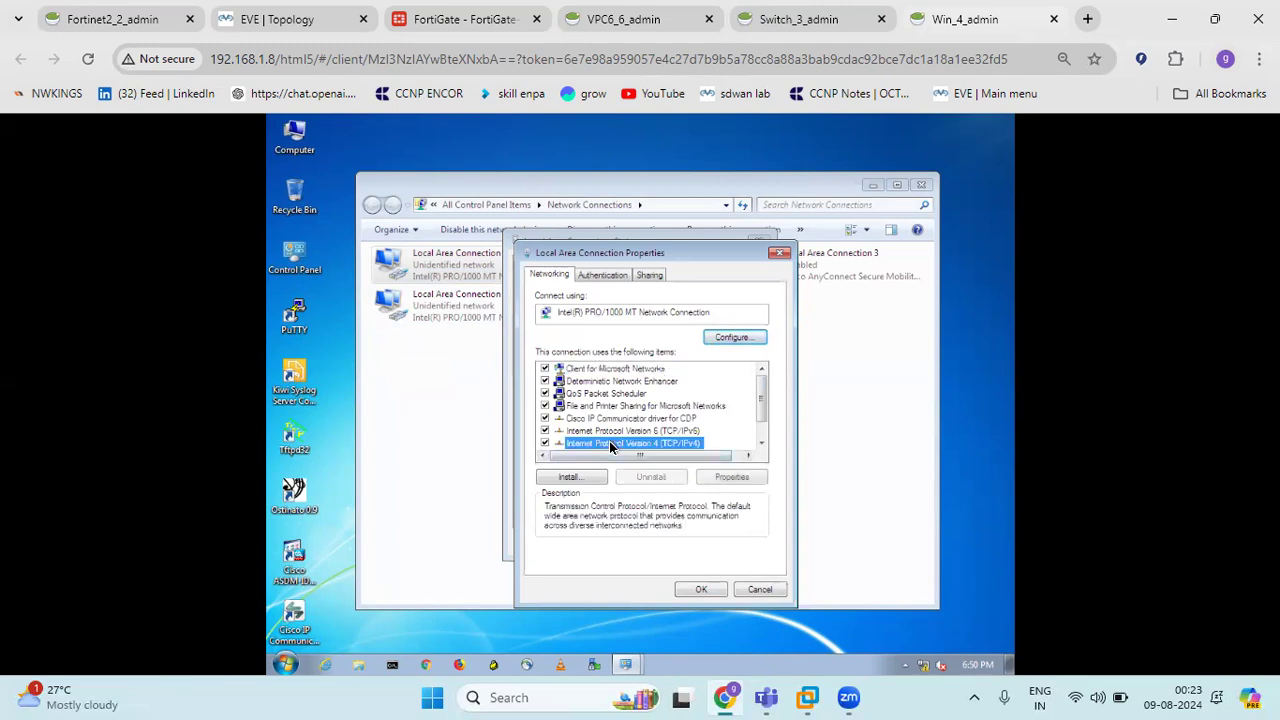
{"action": "double_click", "coordinate": [613, 443]}
{"action": "left_click", "coordinate": [572, 411]}
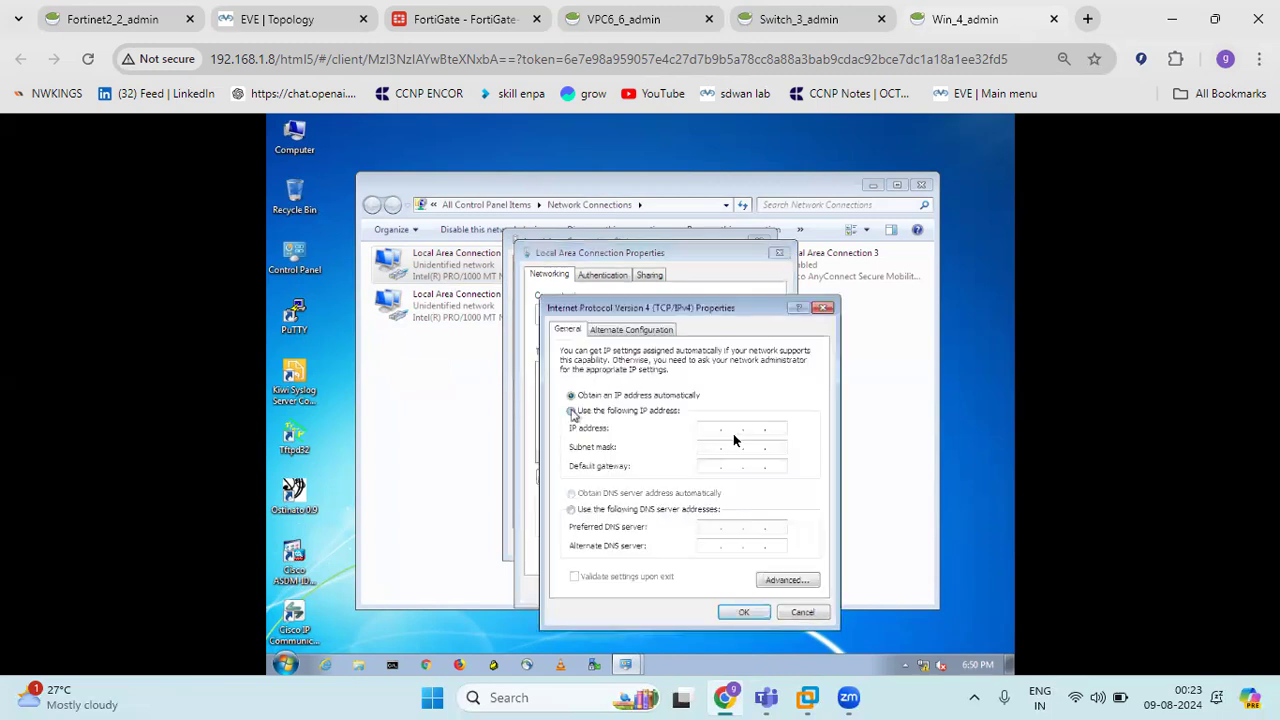
Step: Enter the IP address 172.16.19.2 with subnet mask 255.255.255.0 for Local Area Connection
{"action": "left_click", "coordinate": [709, 432]}
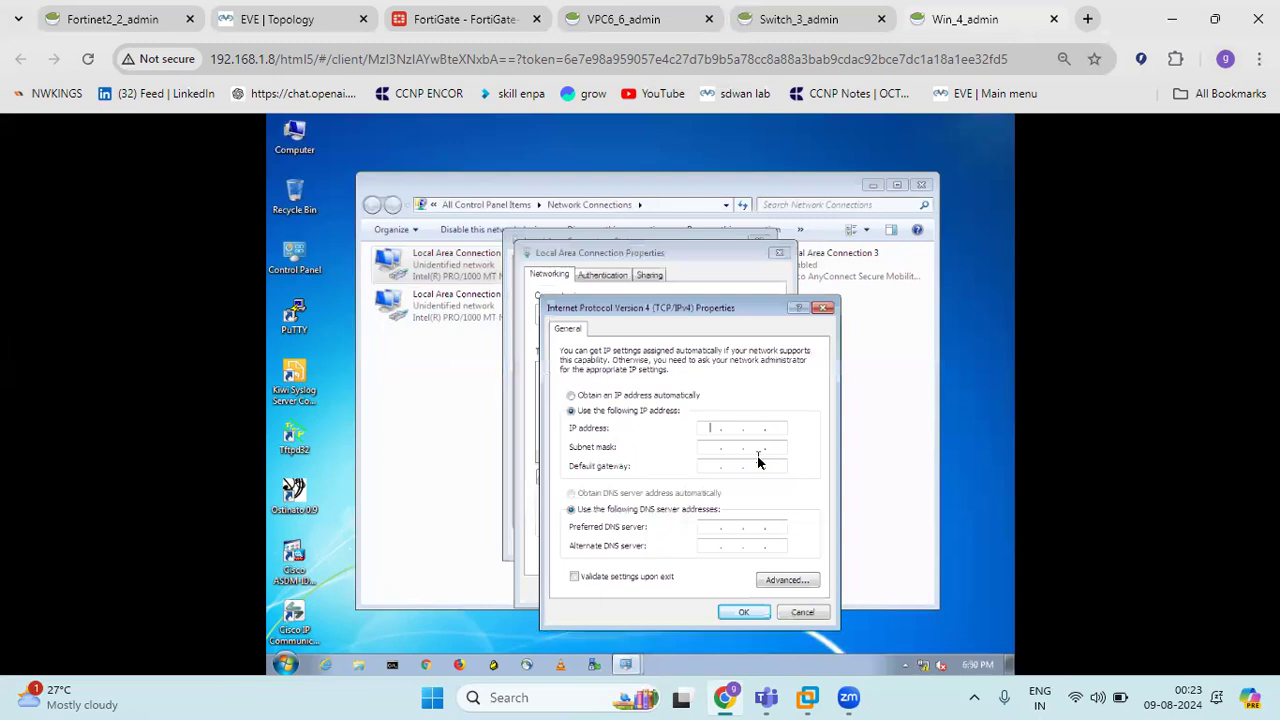
{"action": "type", "text": "18"}
{"action": "key", "text": "BackSpace"}
{"action": "key", "text": "BackSpace"}
{"action": "type", "text": "172 . 16 . 1"}
{"action": "left_click", "coordinate": [730, 447]}
{"action": "left_click", "coordinate": [764, 446]}
{"action": "key", "text": "BackSpace"}
{"action": "type", "text": "255"}
Step: Enter 172.16.10.1 as the default gateway of Local Area Connection
{"action": "left_click", "coordinate": [714, 467]}
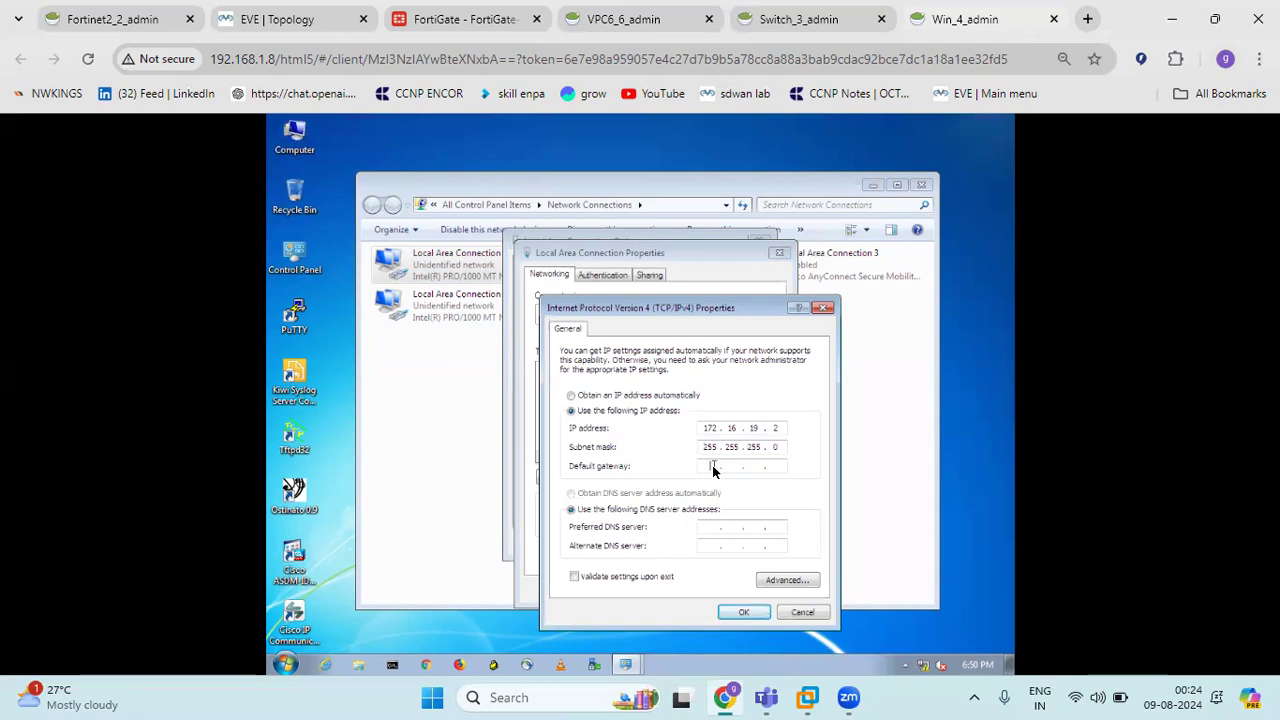
{"action": "type", "text": "172 . 161"}
{"action": "key", "text": "BackSpace"}
{"action": "key", "text": "BackSpace"}
{"action": "key", "text": "BackSpace"}
Step: Set the preferred DNS server to 8.8.8.8 and the alternate to 1.1.1.1, then try to apply the IPv4 settings but decline saving the mismatched gateway
{"action": "left_click", "coordinate": [713, 528]}
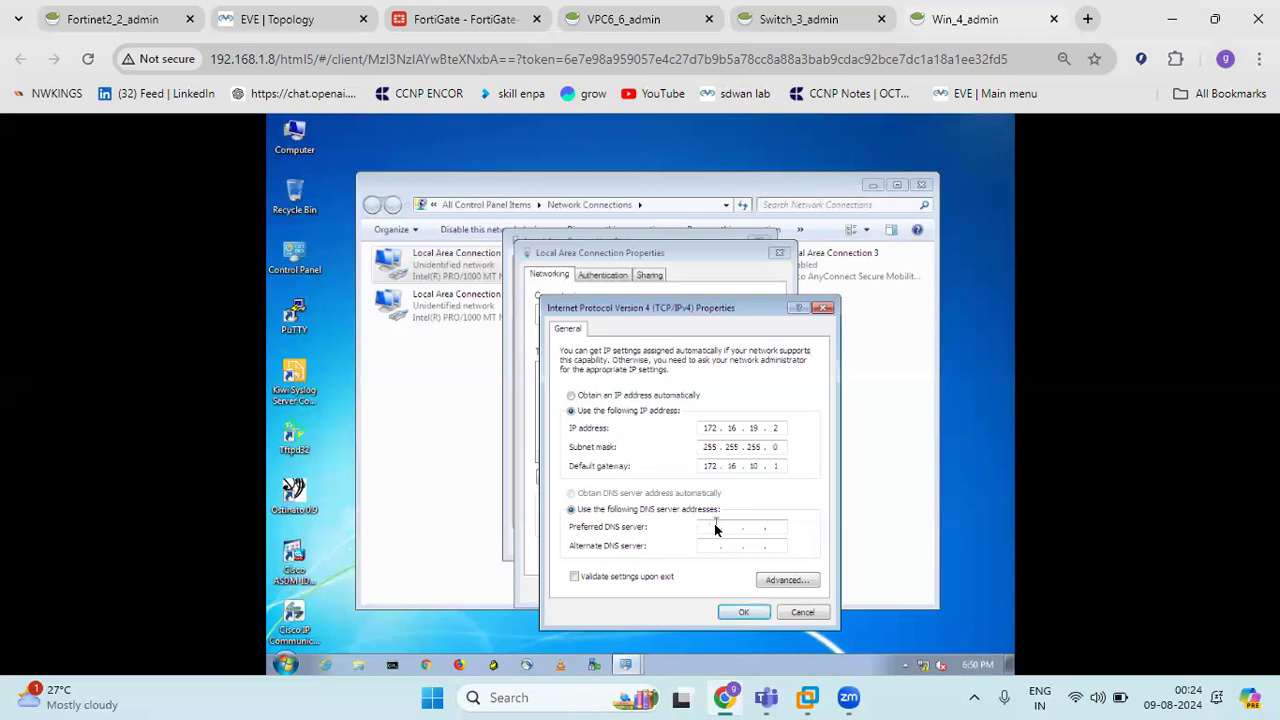
{"action": "type", "text": "8 . 8 . 8 . 8"}
{"action": "left_click", "coordinate": [711, 546]}
{"action": "type", "text": "1.1.1.1"}
{"action": "left_click", "coordinate": [750, 613]}
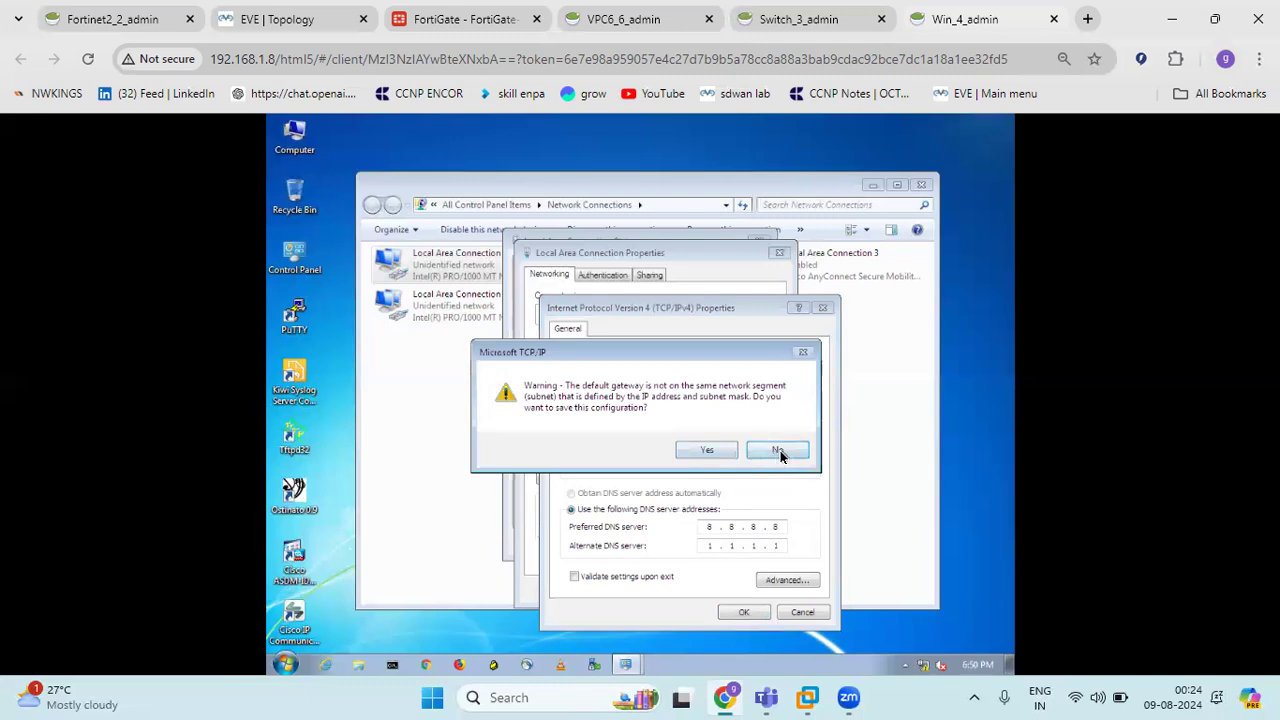
{"action": "left_click", "coordinate": [779, 452]}
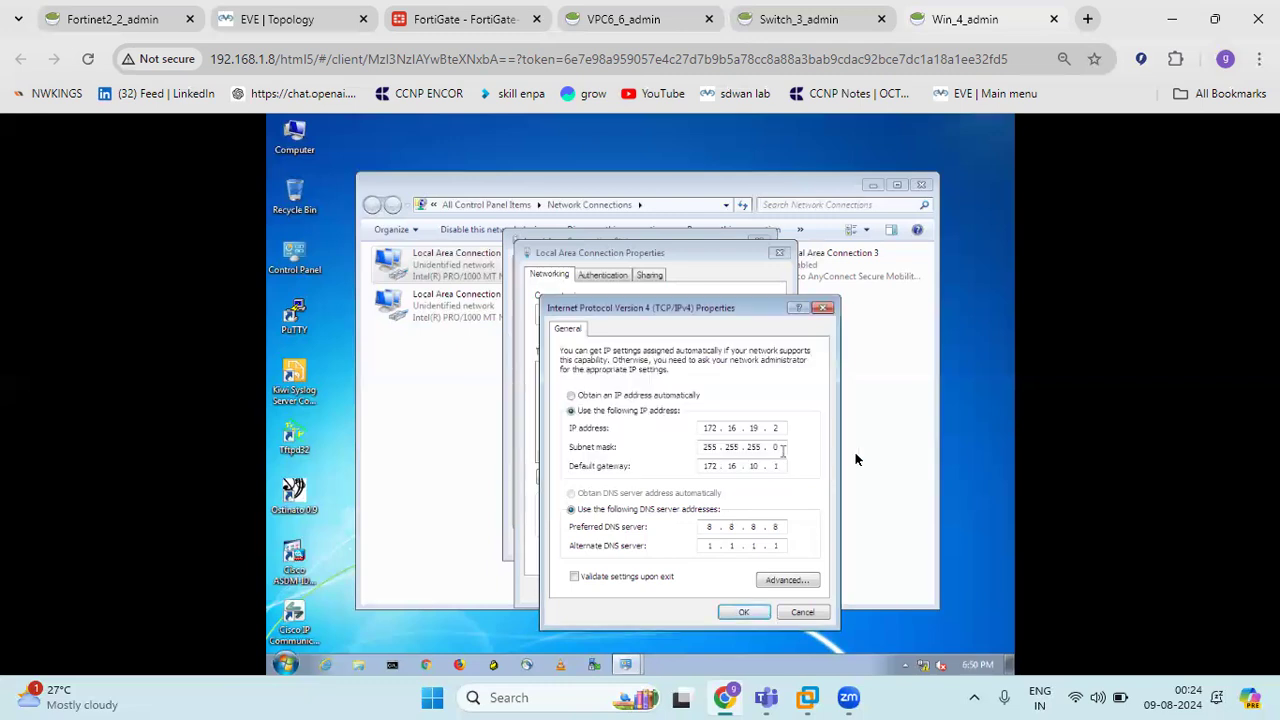
Step: Correct the Win node's IP address to 172.16.10.2 and save the Local Area Connection properties
{"action": "type", "text": "9"}
{"action": "left_click", "coordinate": [752, 617]}
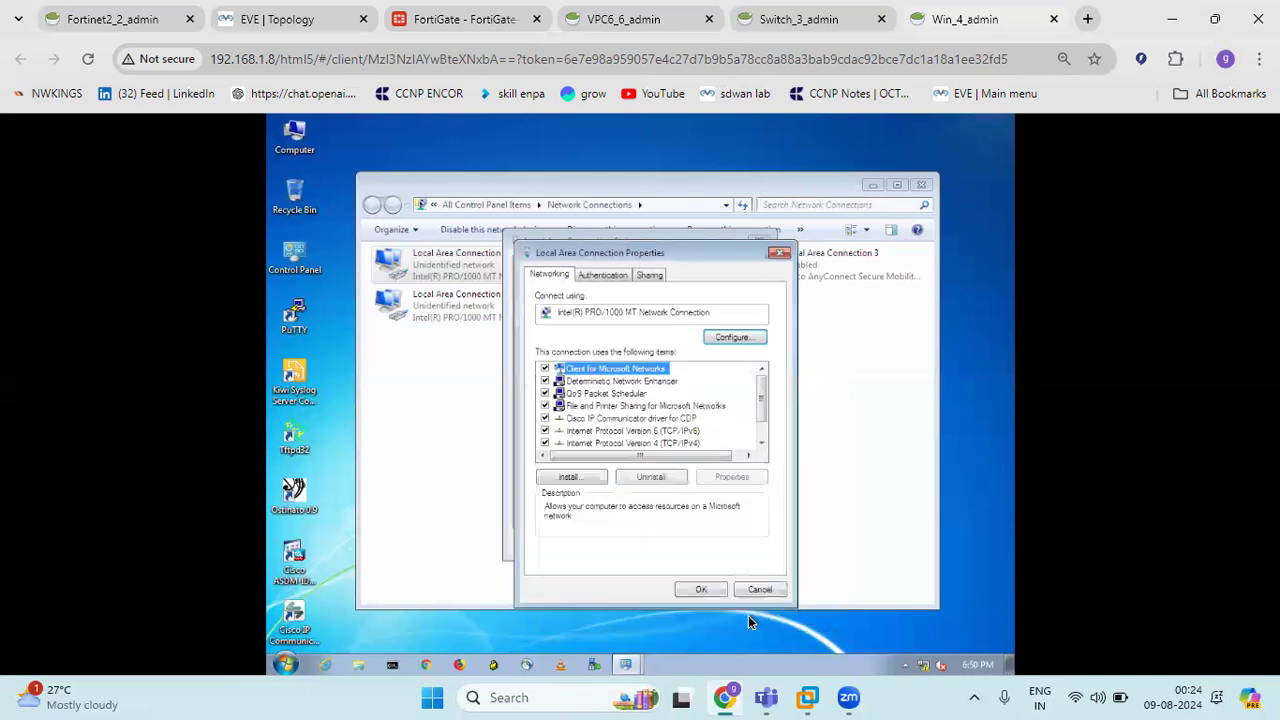
{"action": "left_click", "coordinate": [697, 592]}
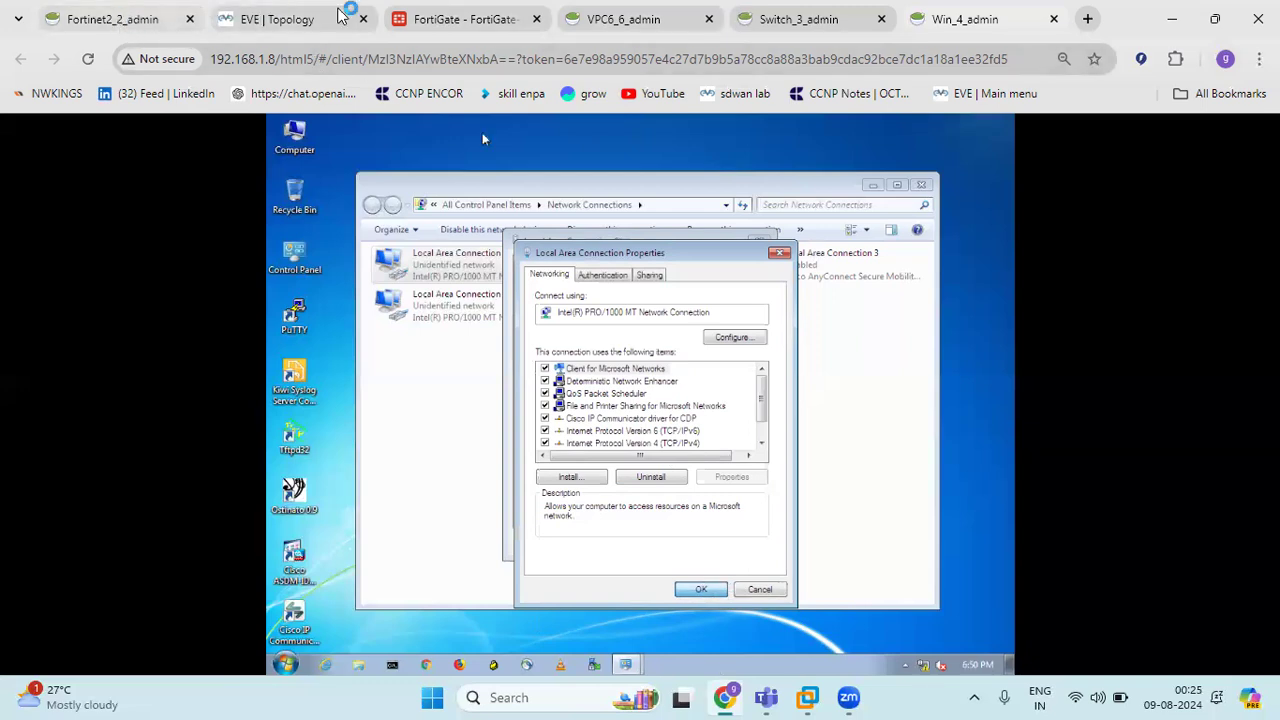
Step: Ping 8.8.8.8 and the gateway 172.16.10.1 from the VPC6 console
{"action": "left_click", "coordinate": [631, 19]}
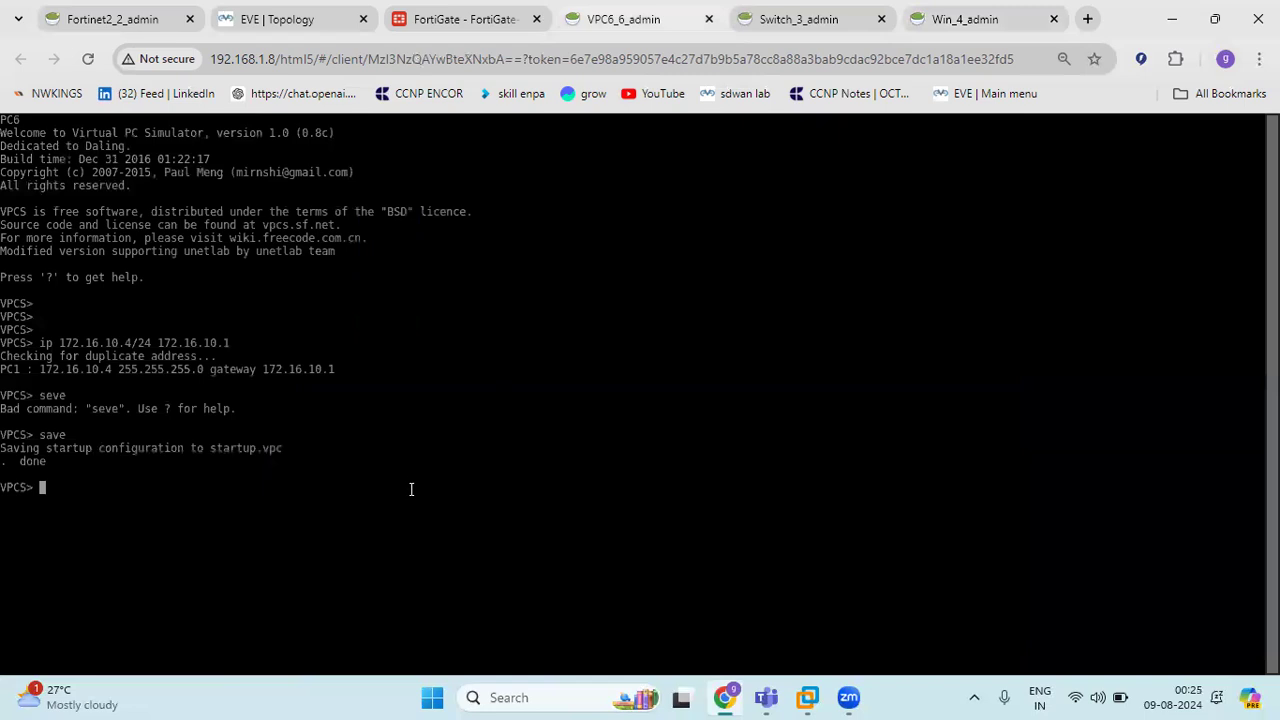
{"action": "type", "text": "ping 8.8.8.8"}
{"action": "key", "text": "Return"}
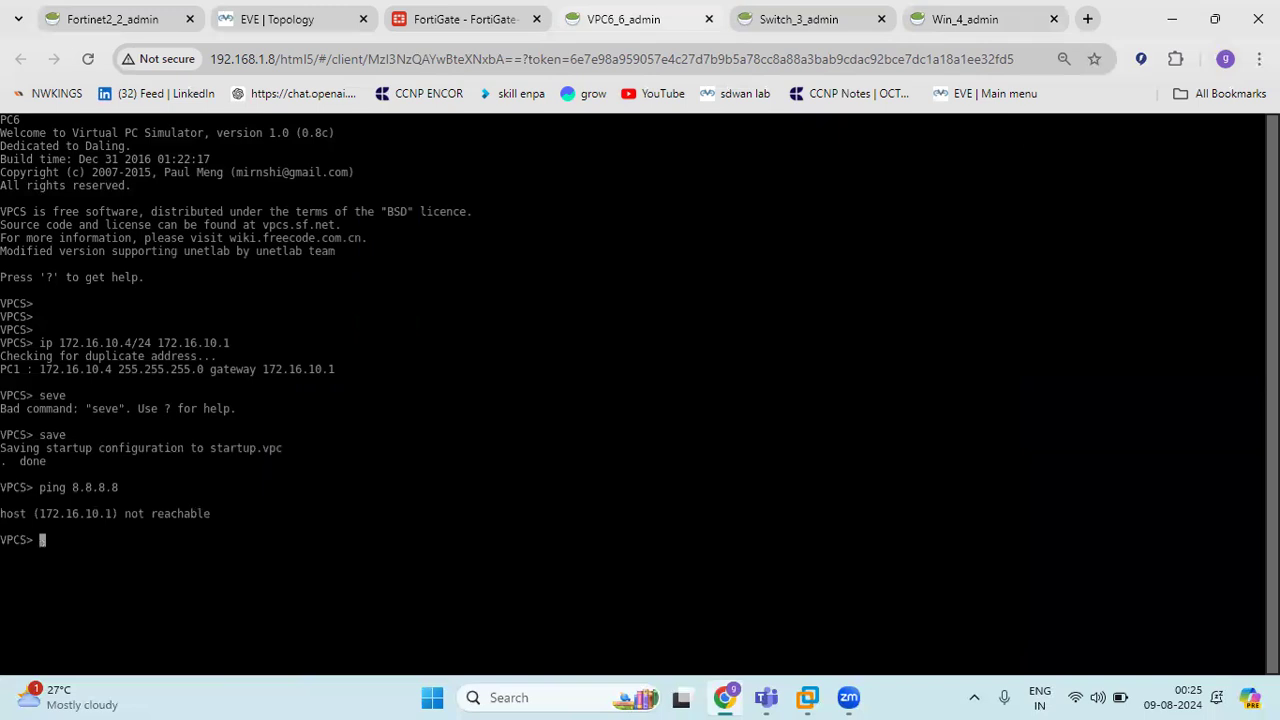
{"action": "type", "text": "ping 172.16.10.1"}
{"action": "key", "text": "Return"}
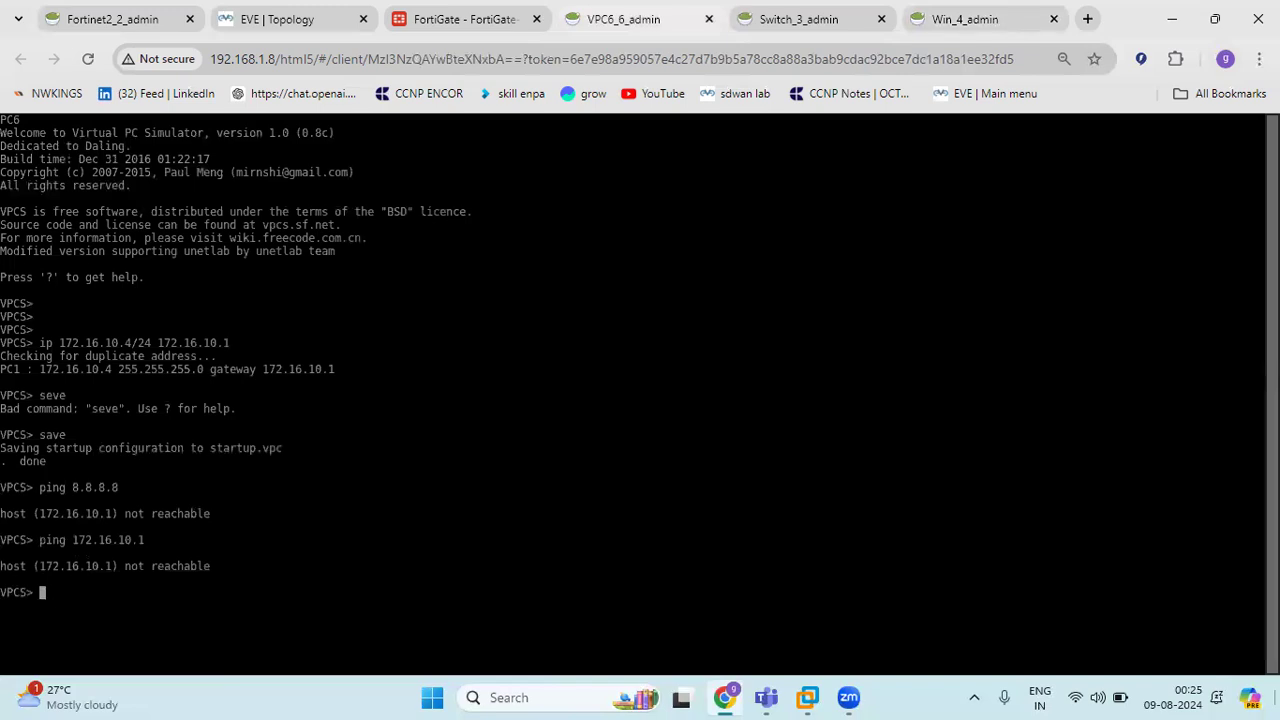
Step: Change the IP/netmask of the FortiGate's port2 to 172.16.10.1/255.255.255.0 and save the interface
{"action": "left_click", "coordinate": [437, 14]}
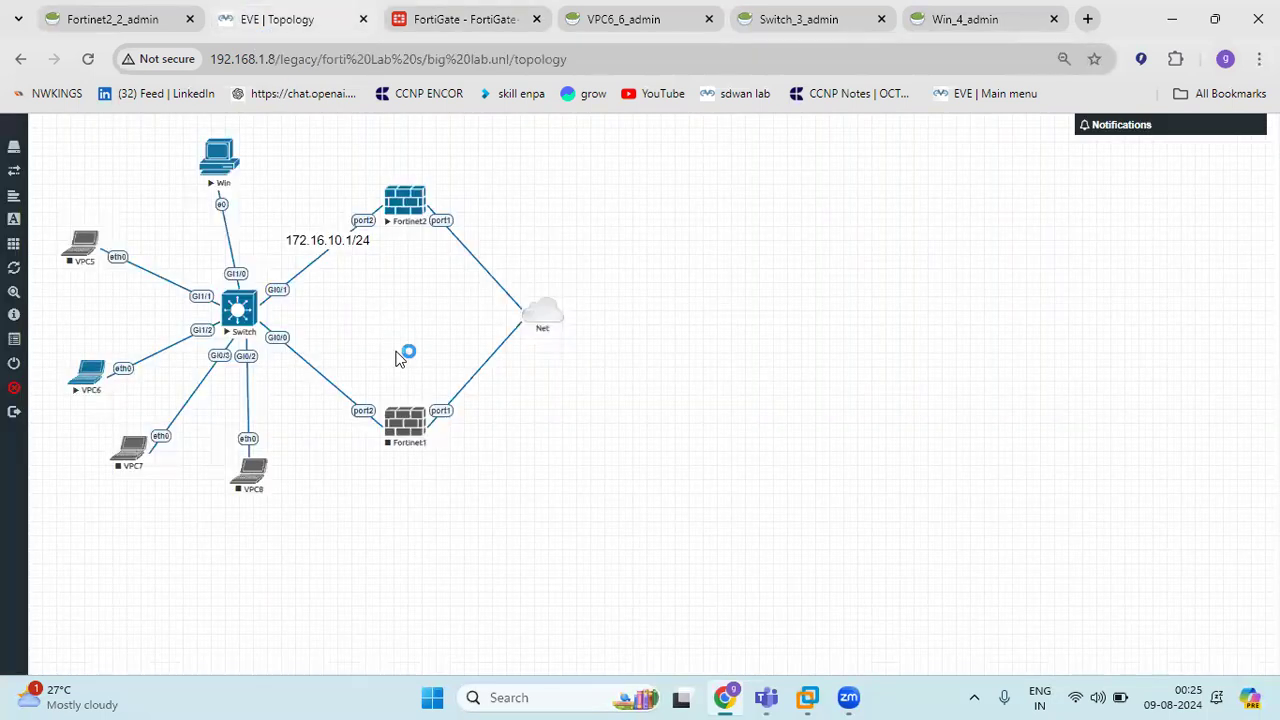
{"action": "left_click", "coordinate": [250, 16]}
{"action": "left_click", "coordinate": [470, 18]}
{"action": "double_click", "coordinate": [311, 578]}
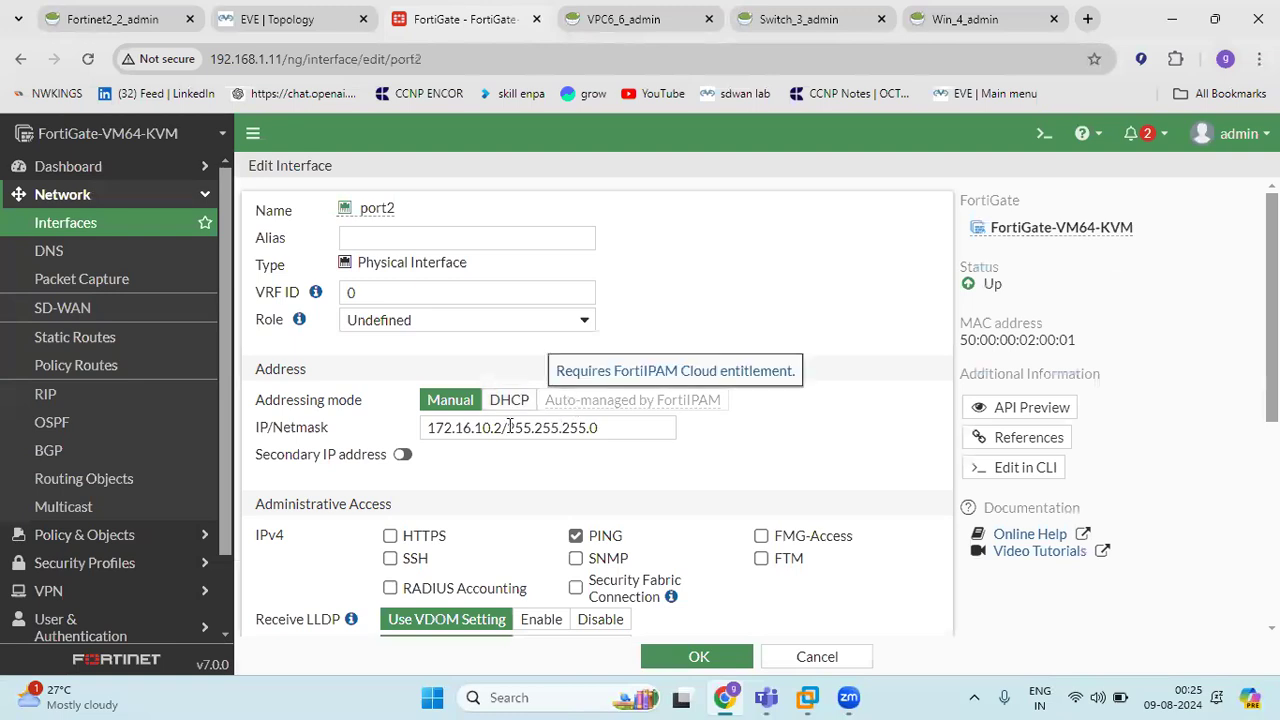
{"action": "left_click", "coordinate": [504, 427]}
{"action": "key", "text": "BackSpace"}
{"action": "key", "text": "BackSpace"}
{"action": "type", "text": ".1"}
{"action": "left_click", "coordinate": [690, 658]}
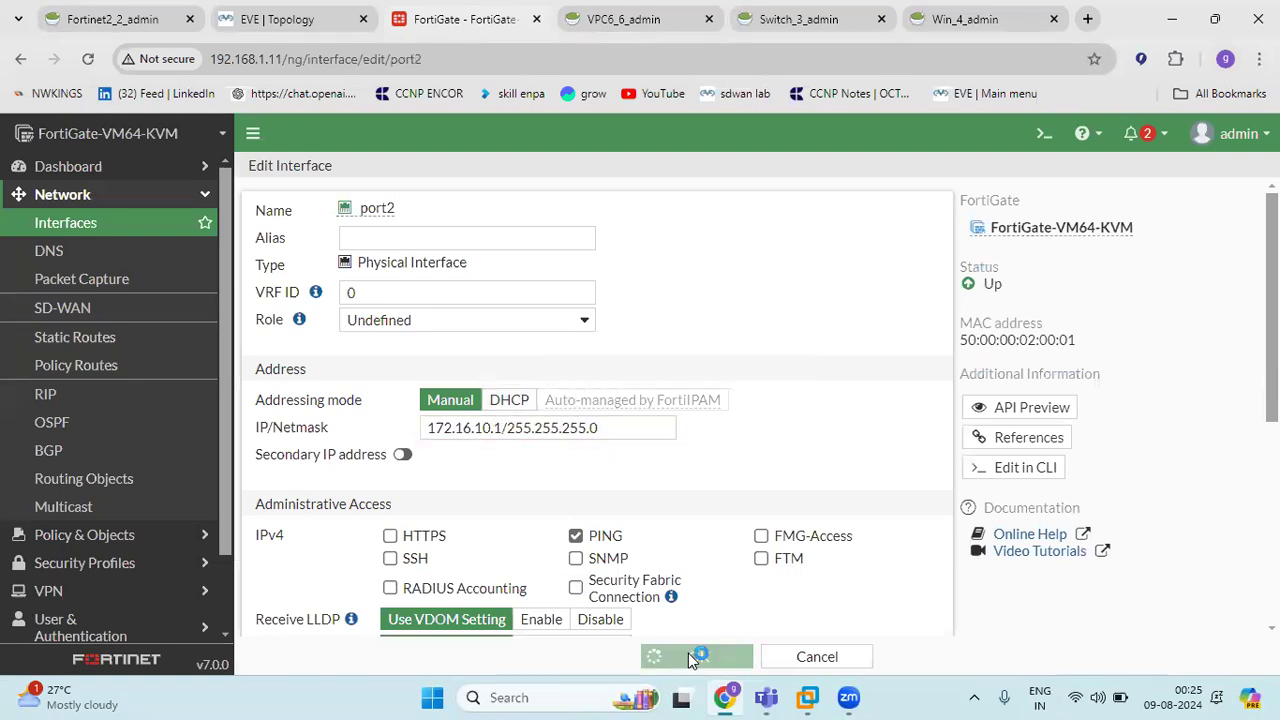
Step: Repeat the ping to 172.16.10.1 from the VPC6 console
{"action": "left_click", "coordinate": [600, 19]}
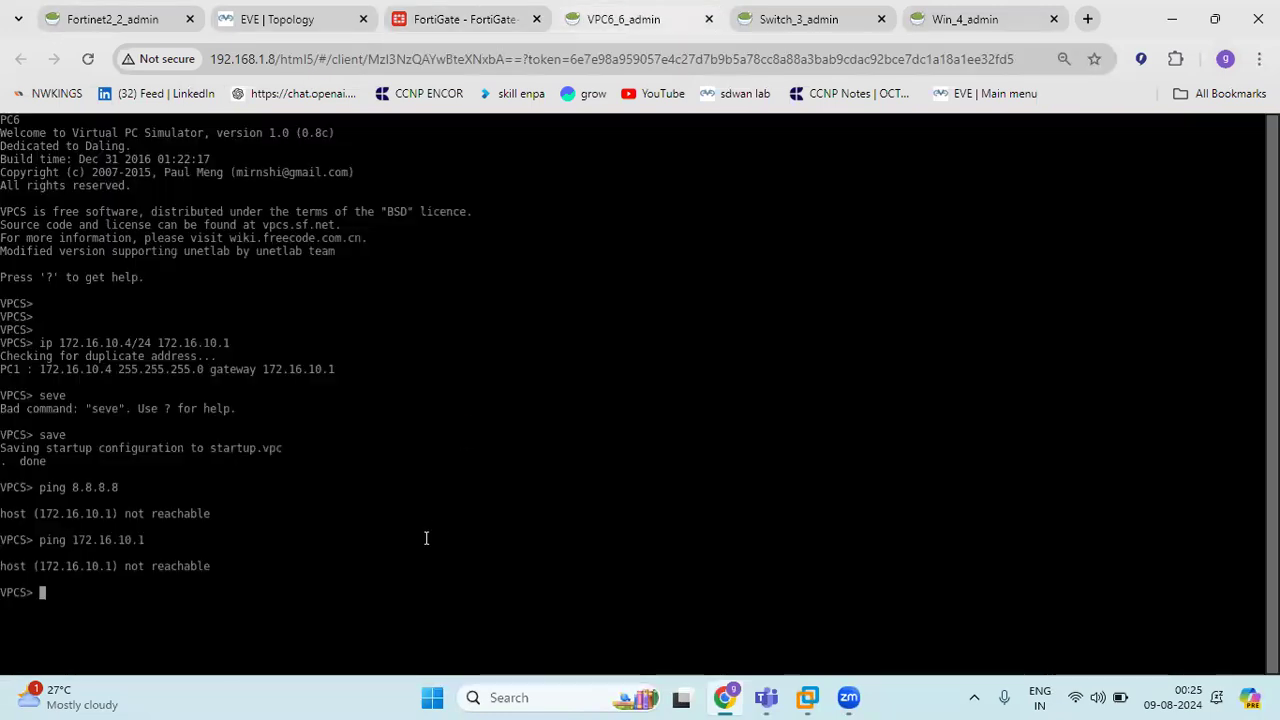
{"action": "key", "text": "Up"}
{"action": "key", "text": "Return"}
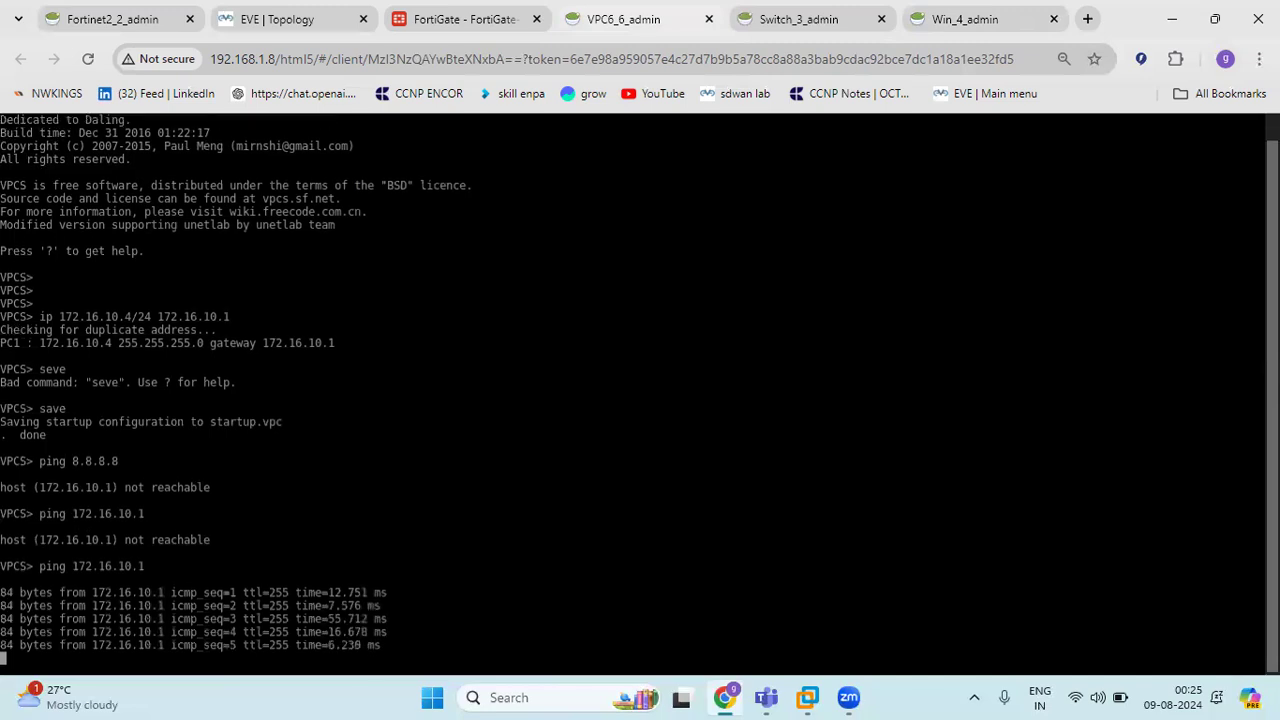
Step: Check port2 in the FortiGate interface list and the IPv4 address, gateway and DNS in the Win node's network connection details
{"action": "left_click", "coordinate": [440, 16]}
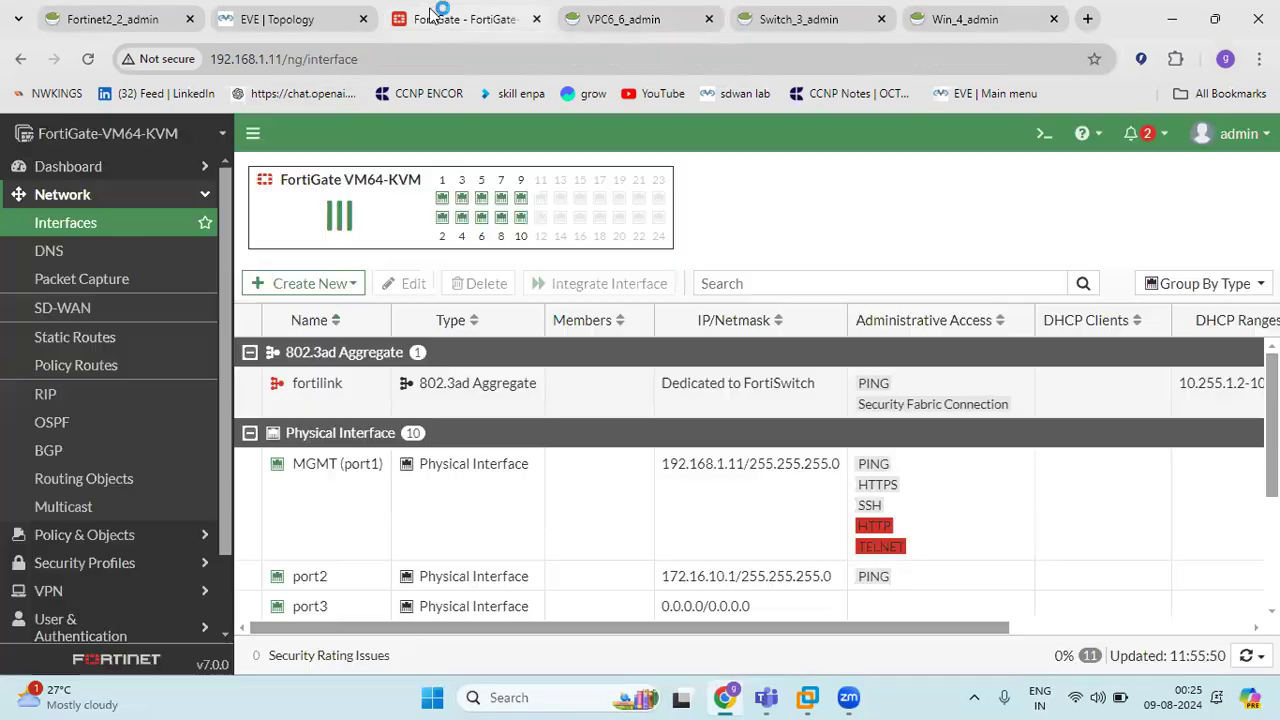
{"action": "left_click", "coordinate": [612, 16]}
{"action": "left_click", "coordinate": [800, 17]}
{"action": "left_click", "coordinate": [935, 18]}
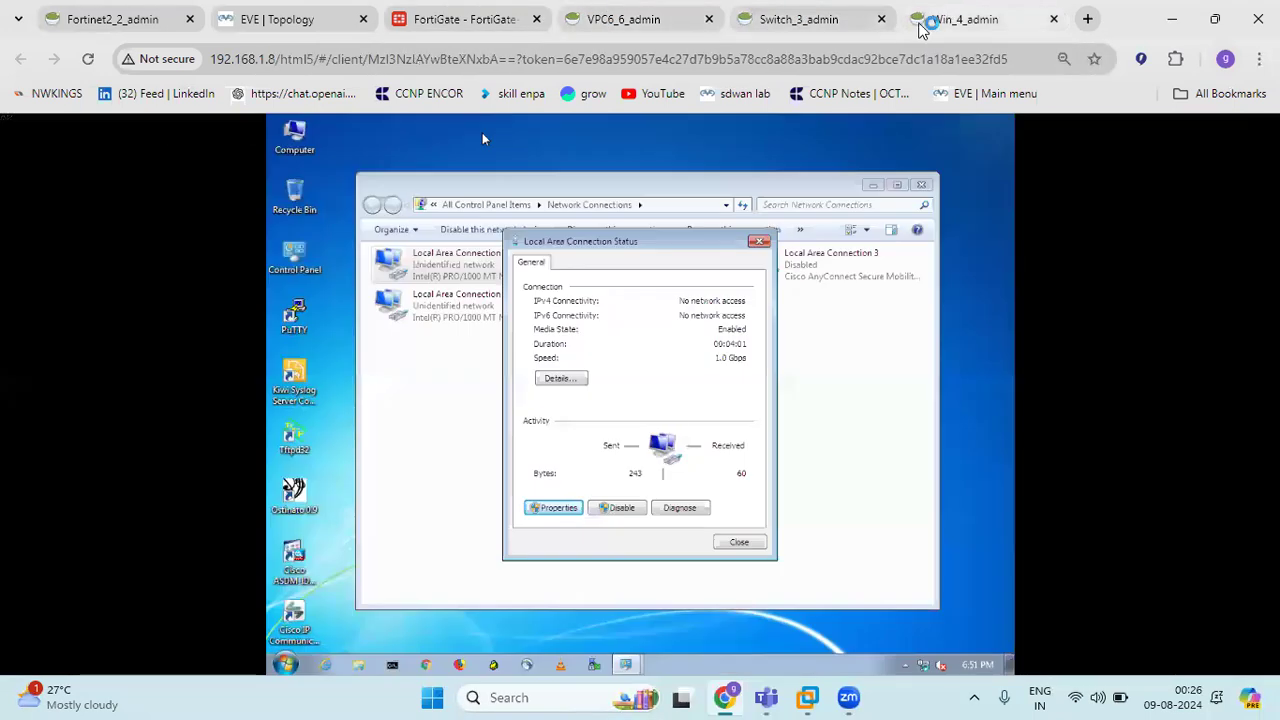
{"action": "left_click", "coordinate": [555, 381]}
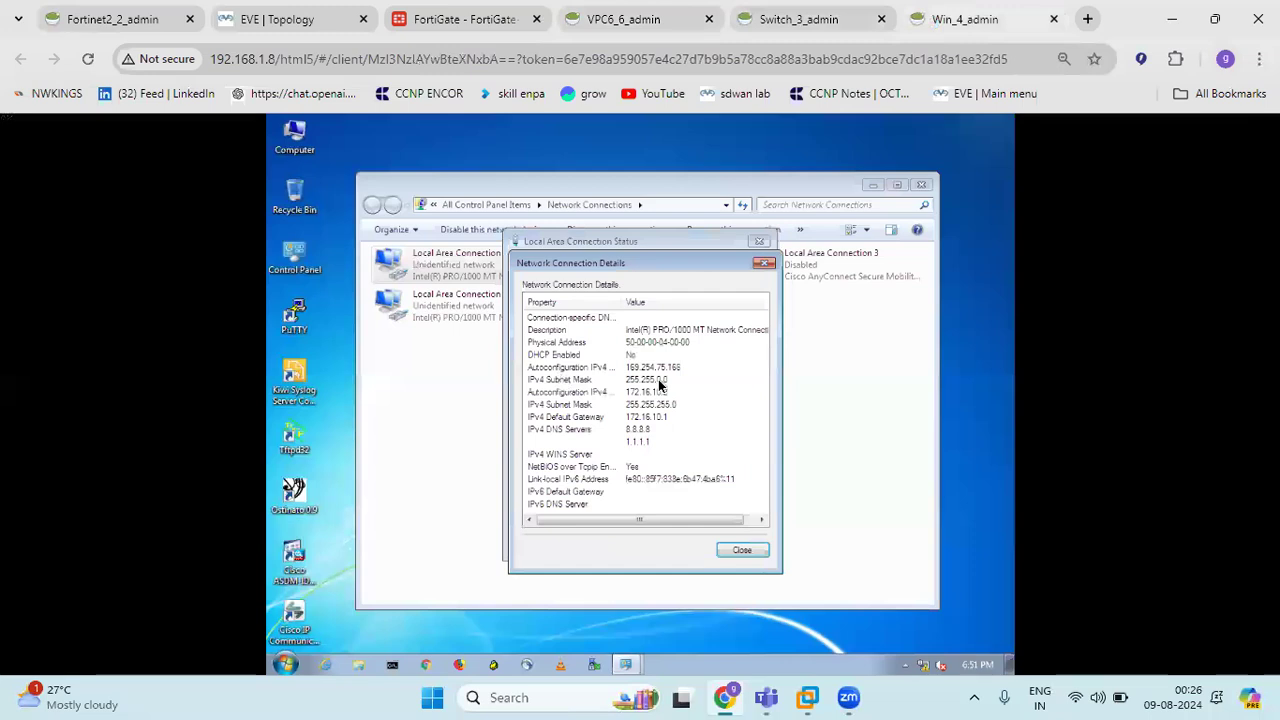
{"action": "left_click", "coordinate": [741, 550]}
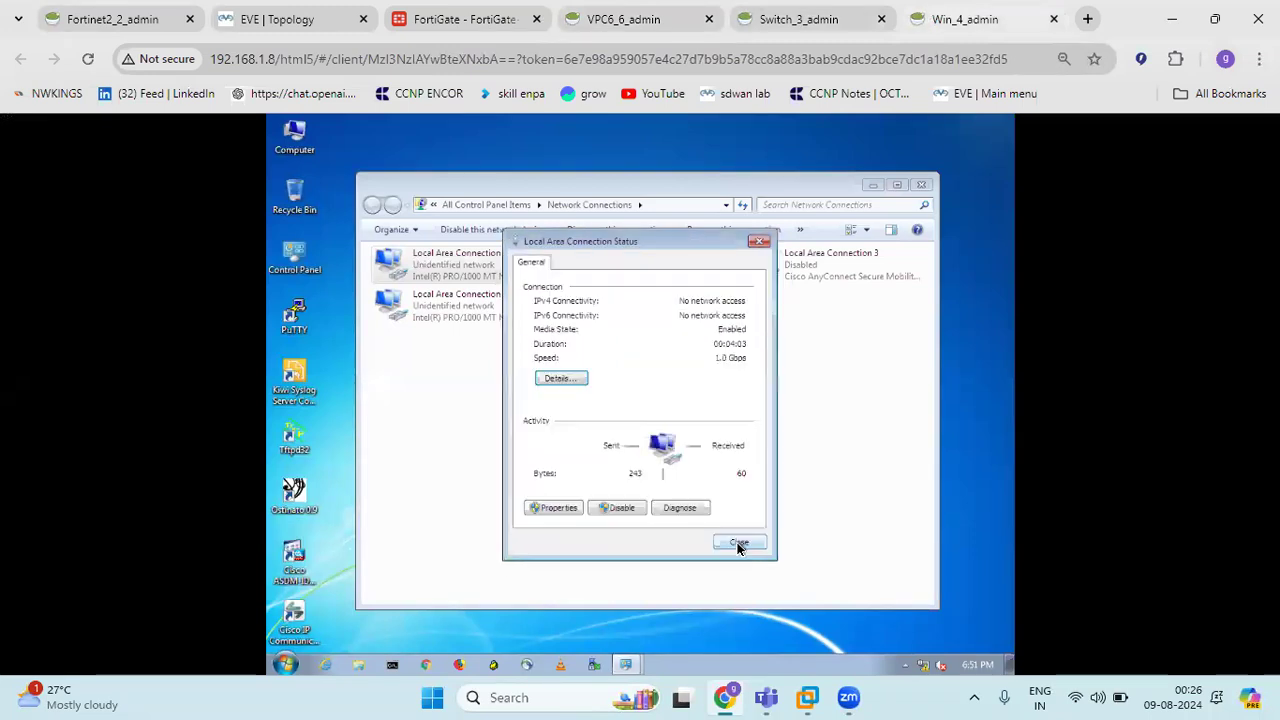
{"action": "left_click", "coordinate": [569, 383]}
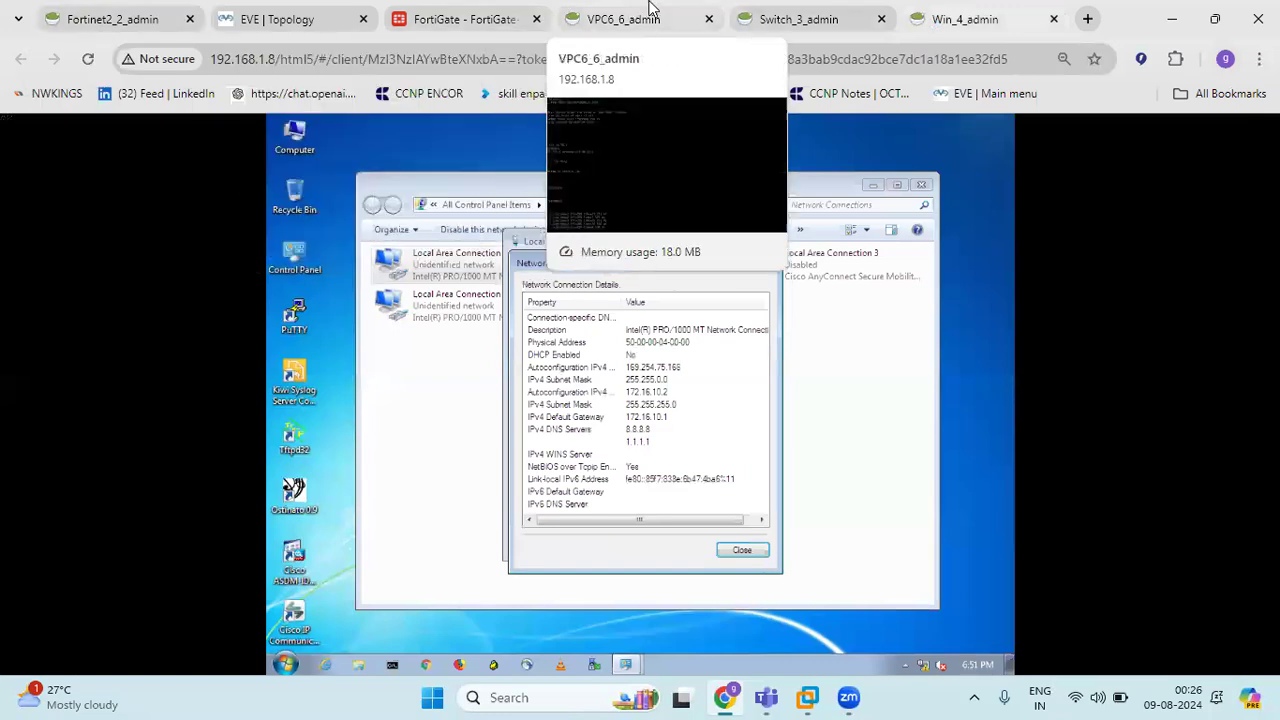
Step: Ping 8.8.8.8 again from the VPC6 console
{"action": "left_click", "coordinate": [632, 16]}
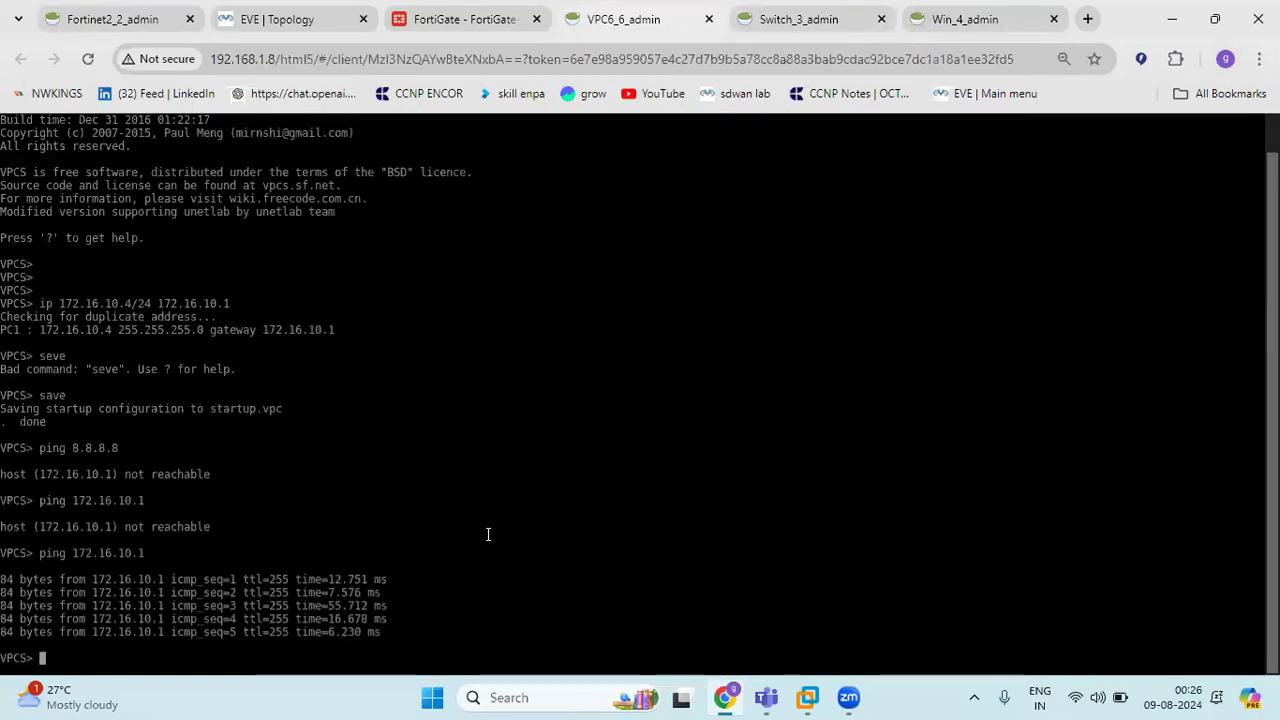
{"action": "key", "text": "Up"}
{"action": "key", "text": "Up"}
{"action": "key", "text": "Return"}
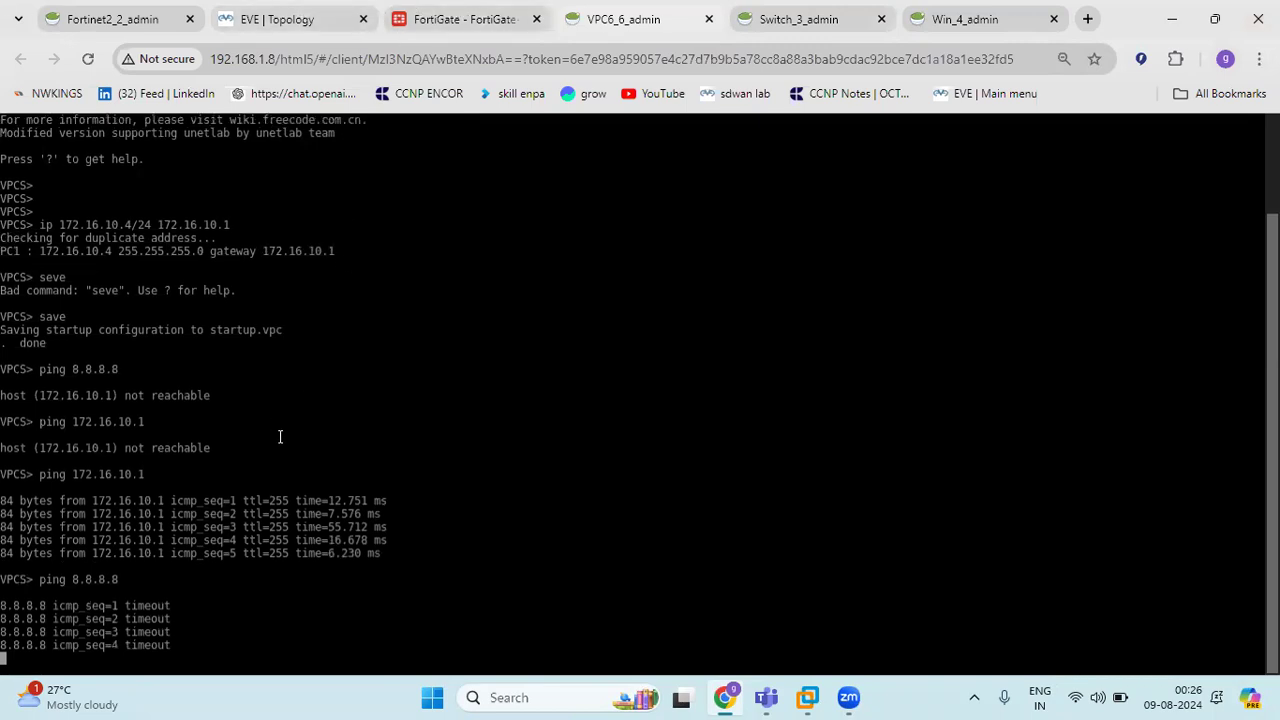
Step: Start a new firewall policy on the FortiGate and name it LAN to WAN
{"action": "left_click", "coordinate": [482, 18]}
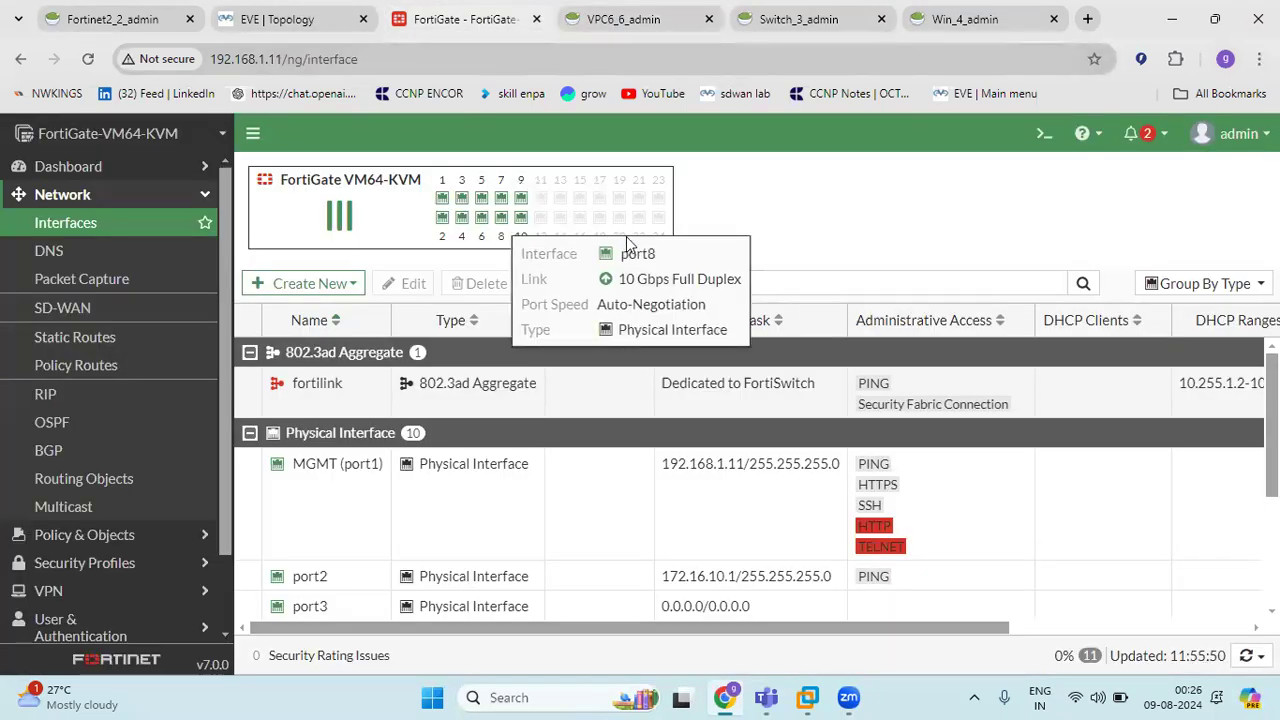
{"action": "left_click", "coordinate": [206, 195]}
{"action": "left_click", "coordinate": [126, 222]}
{"action": "left_click", "coordinate": [93, 253]}
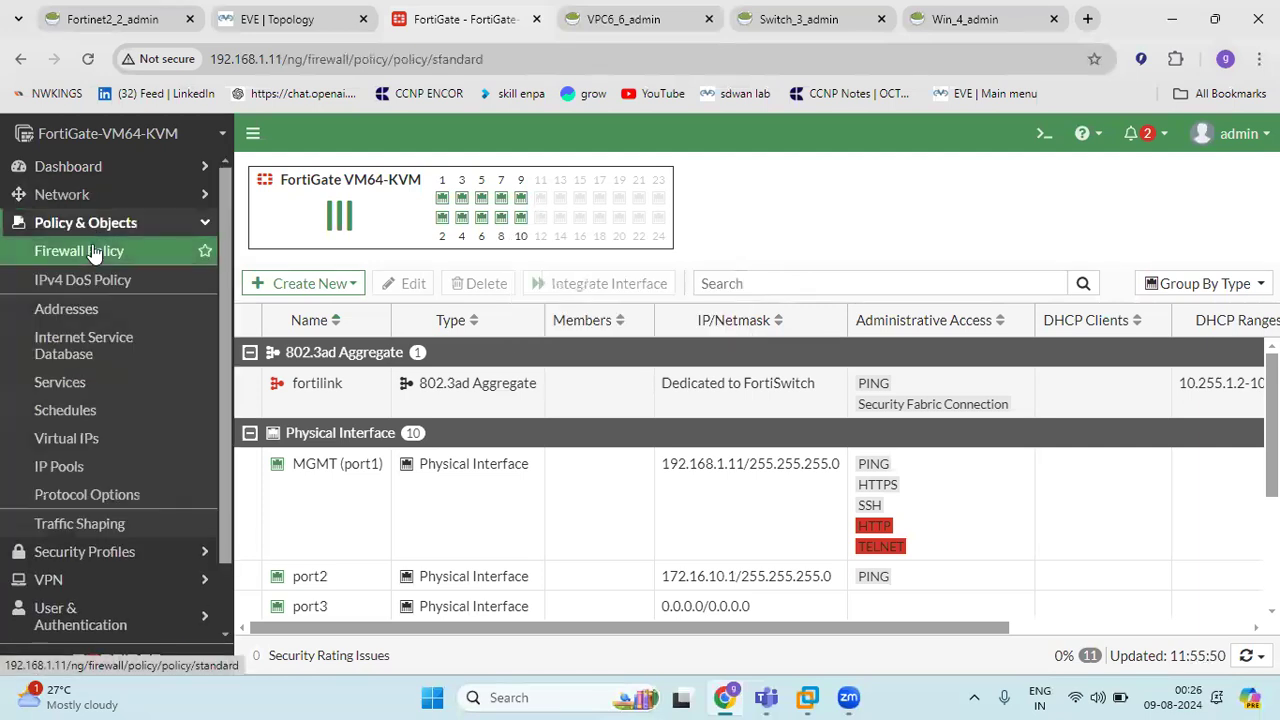
{"action": "left_click", "coordinate": [277, 180]}
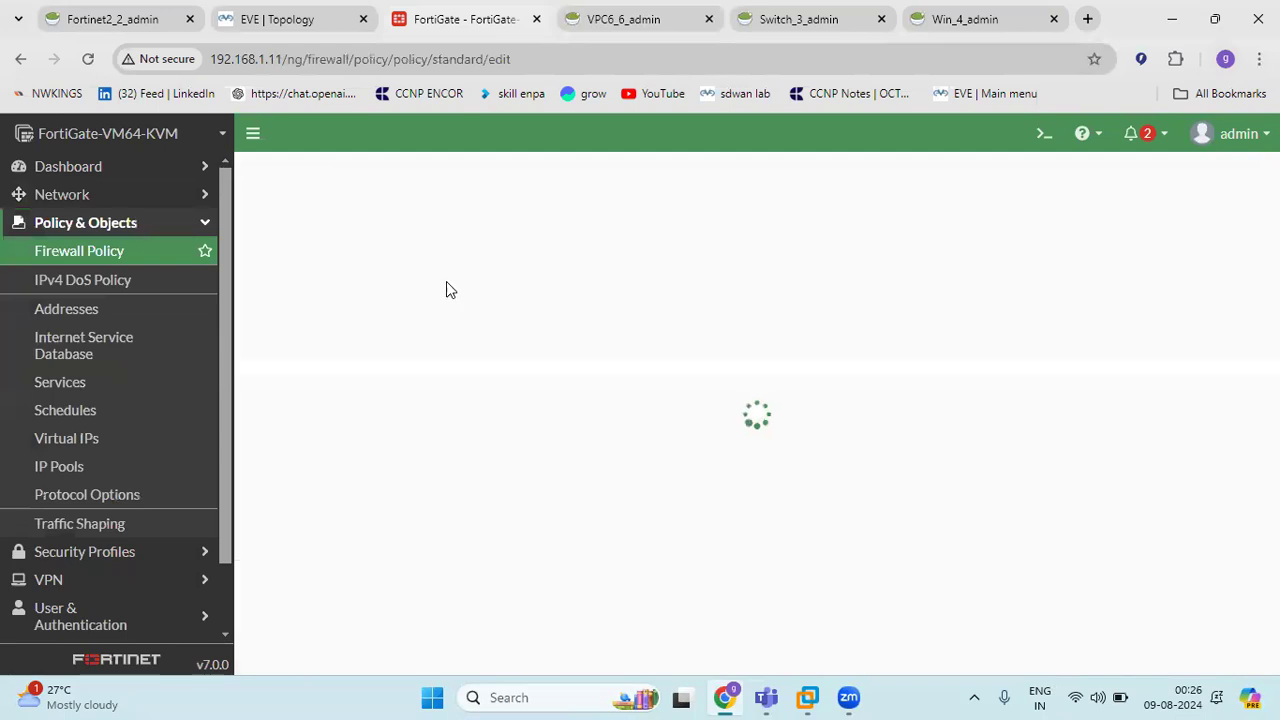
{"action": "left_click", "coordinate": [427, 229]}
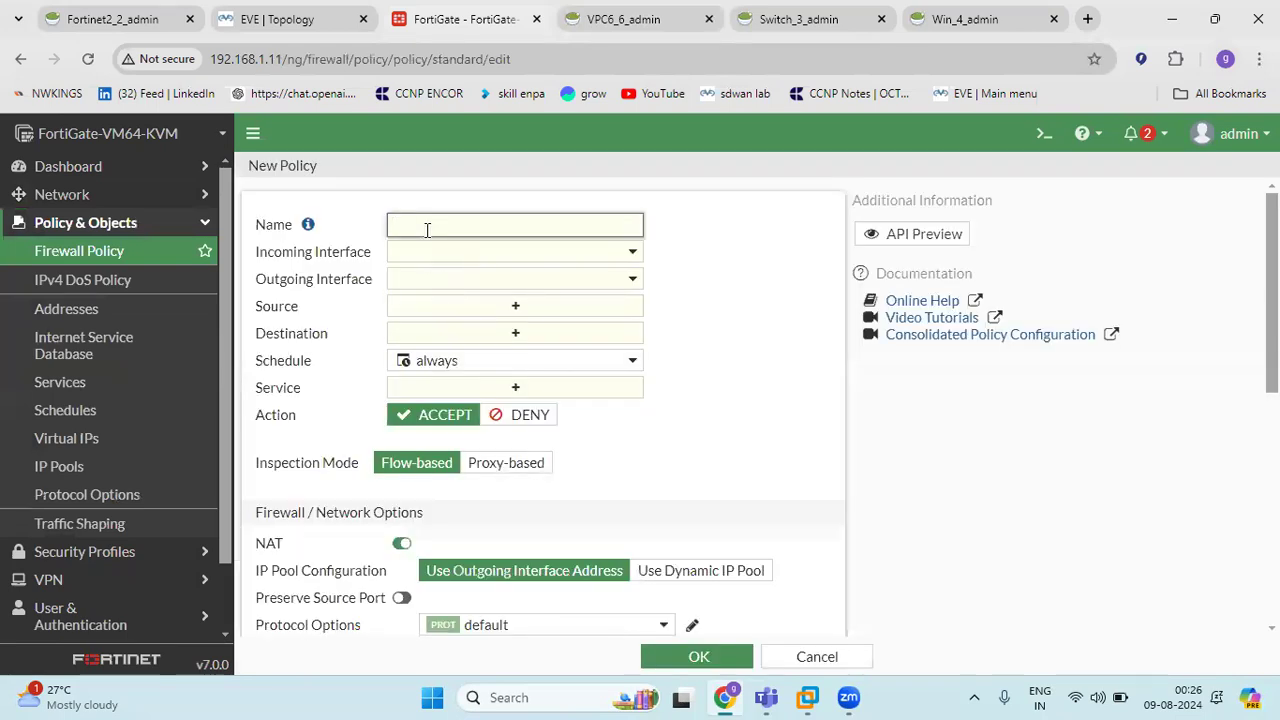
{"action": "type", "text": "LAN to WAN"}
Step: Review the Win node's Local Area Connection details and set its static IPv4 address to 172.16.10.5
{"action": "left_click", "coordinate": [258, 19]}
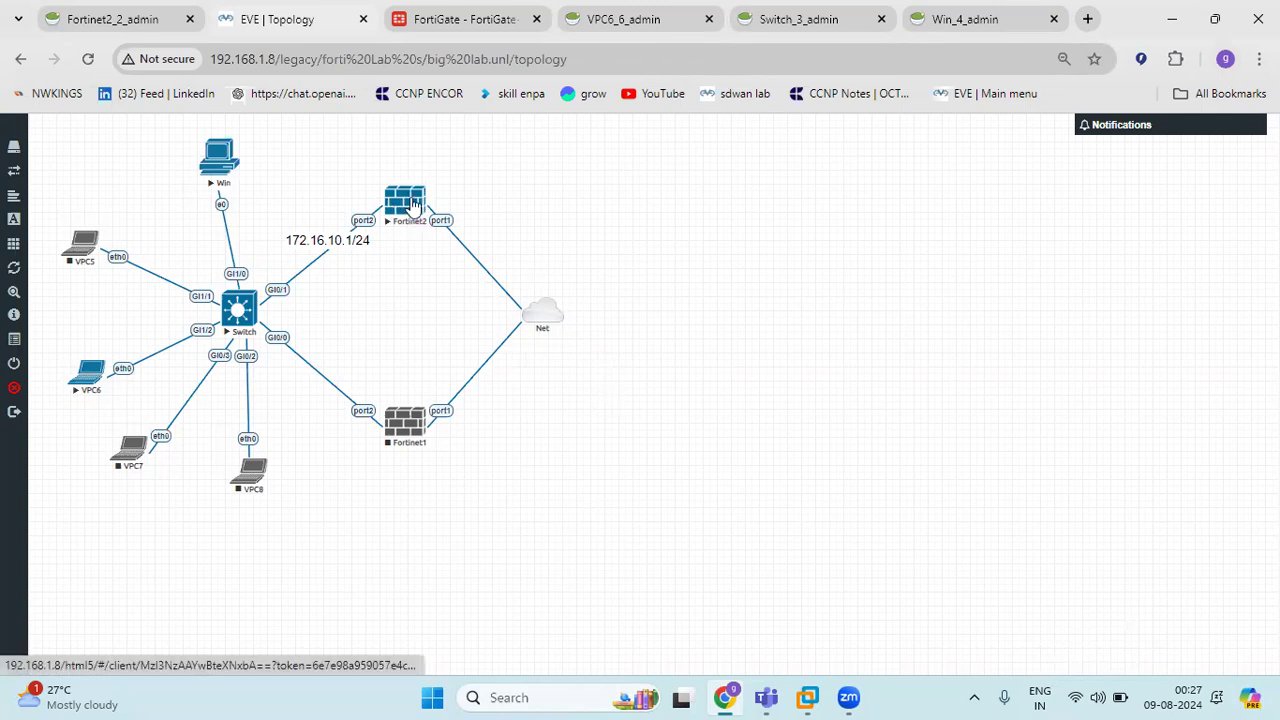
{"action": "left_click", "coordinate": [978, 19]}
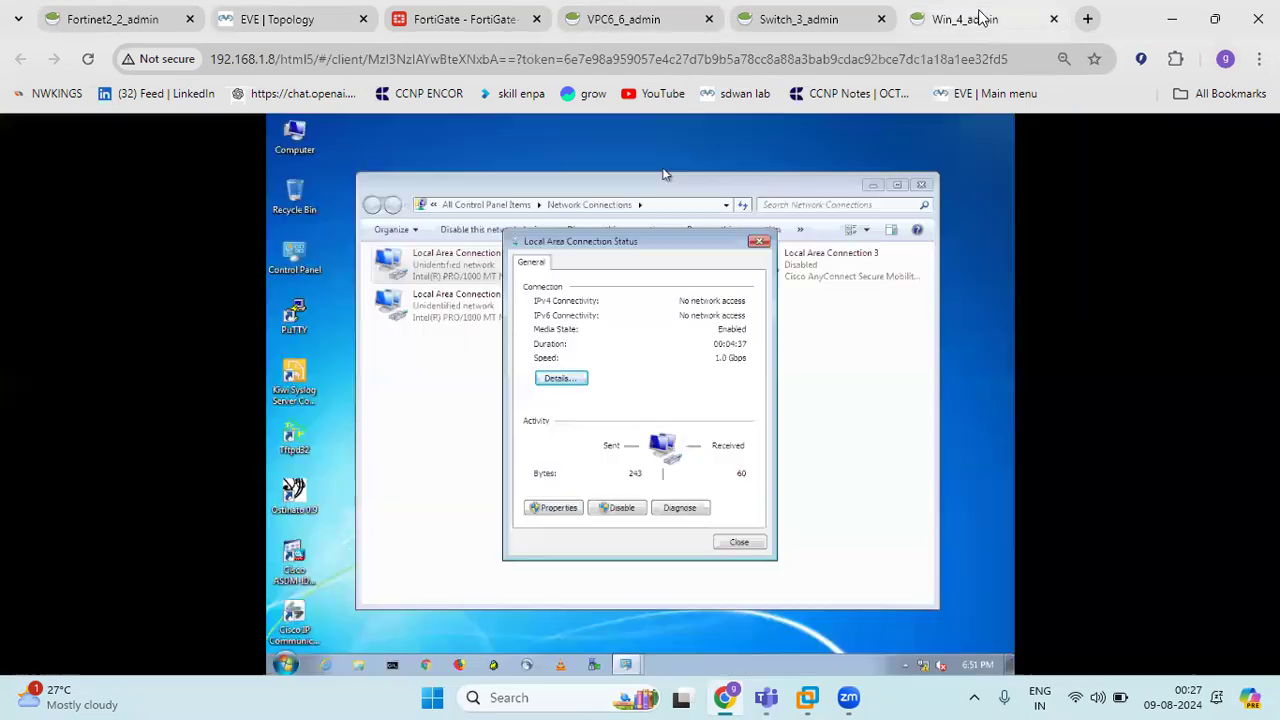
{"action": "left_click", "coordinate": [560, 378]}
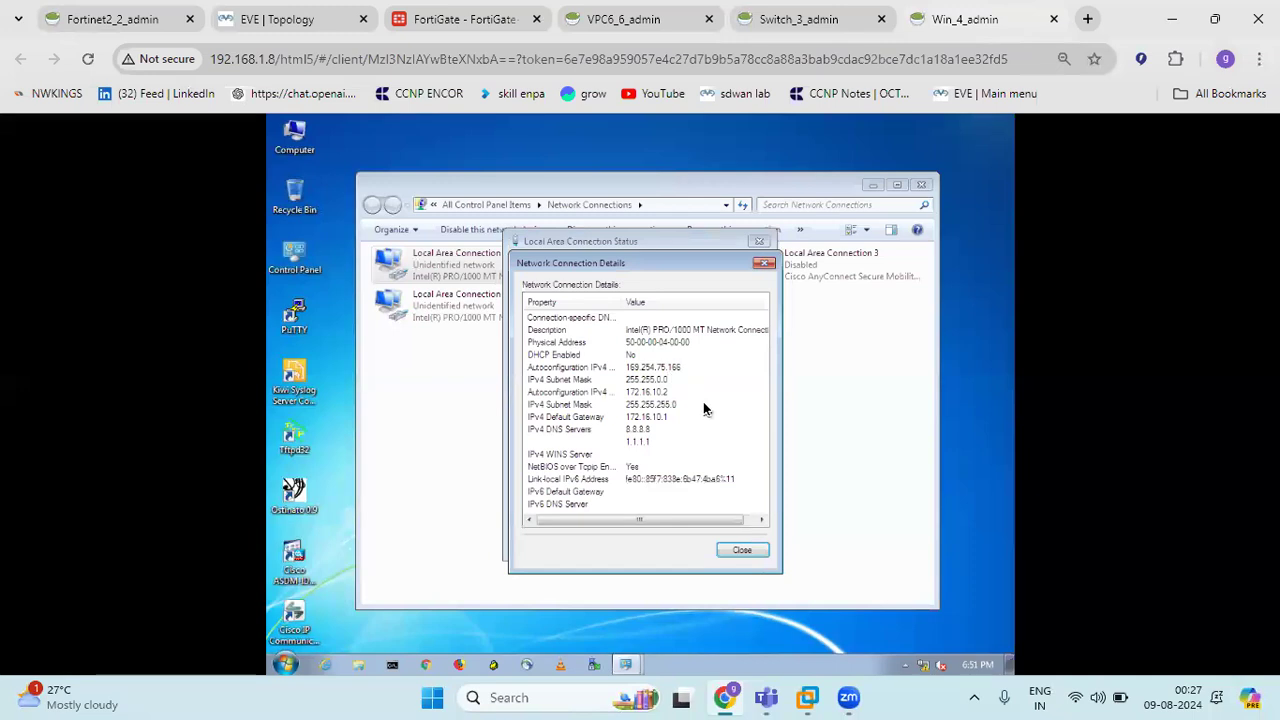
{"action": "left_click", "coordinate": [737, 549]}
{"action": "left_click", "coordinate": [570, 507]}
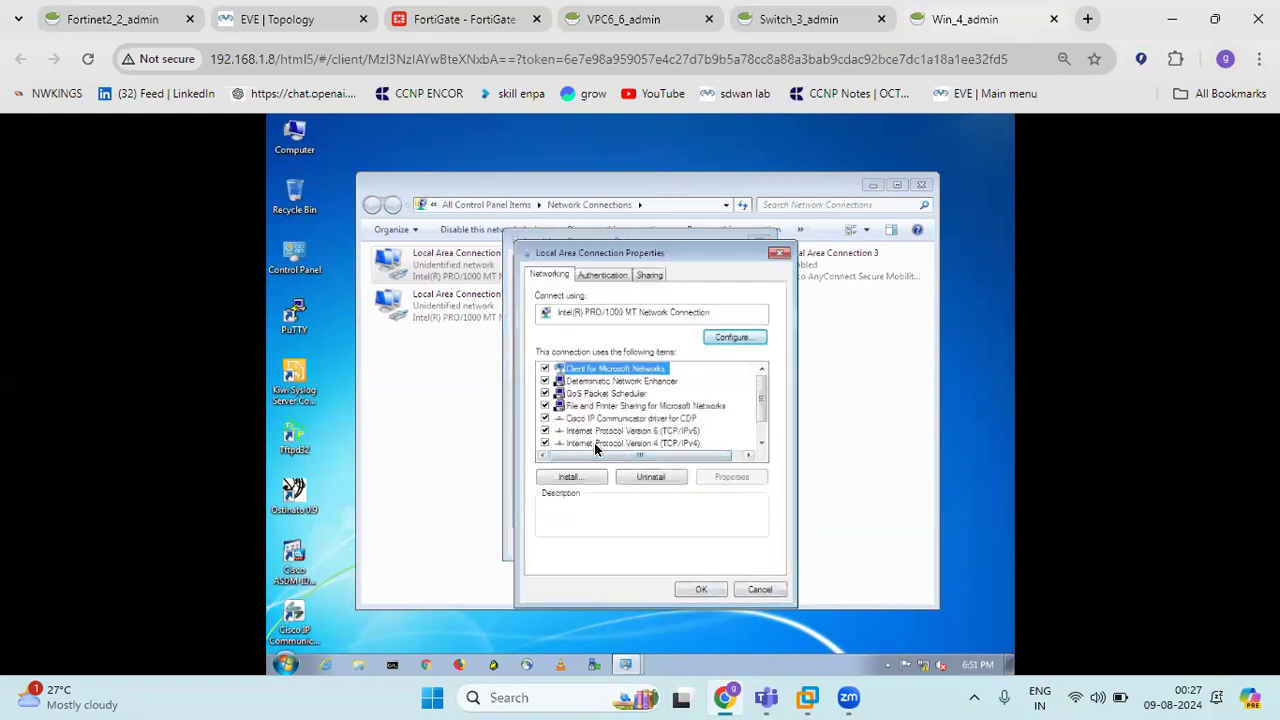
{"action": "double_click", "coordinate": [594, 442]}
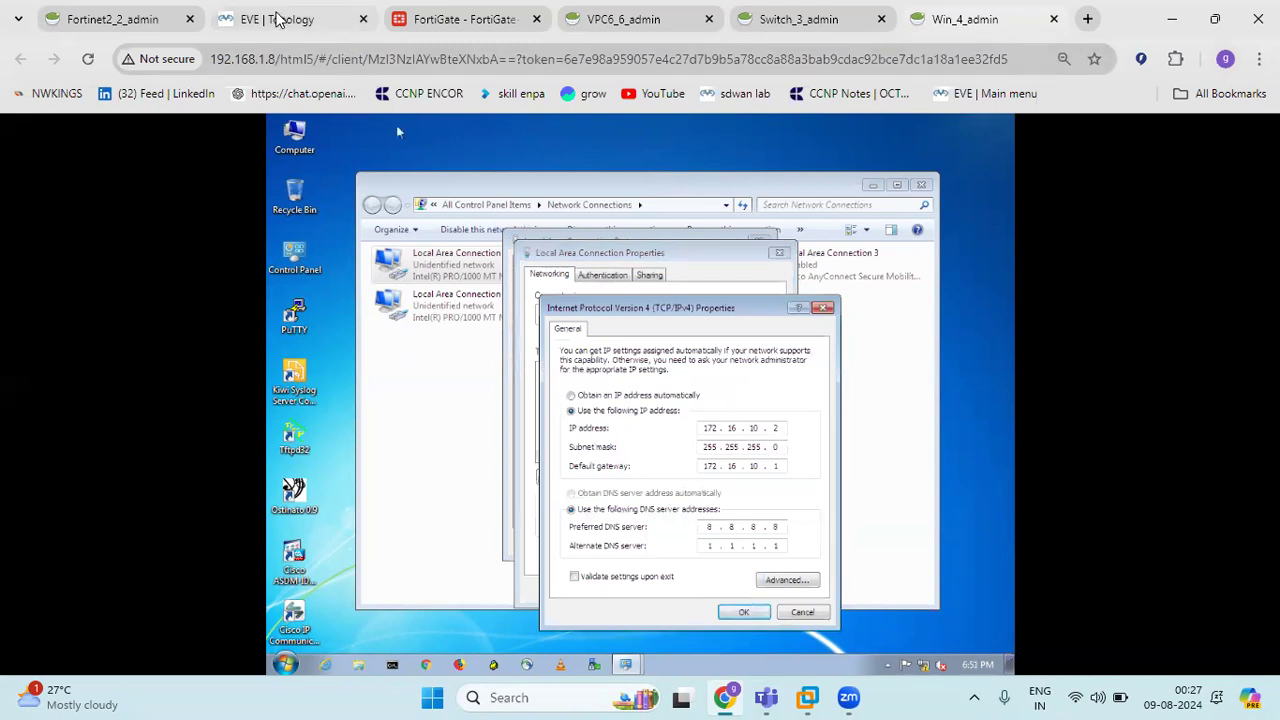
{"action": "left_click", "coordinate": [280, 19]}
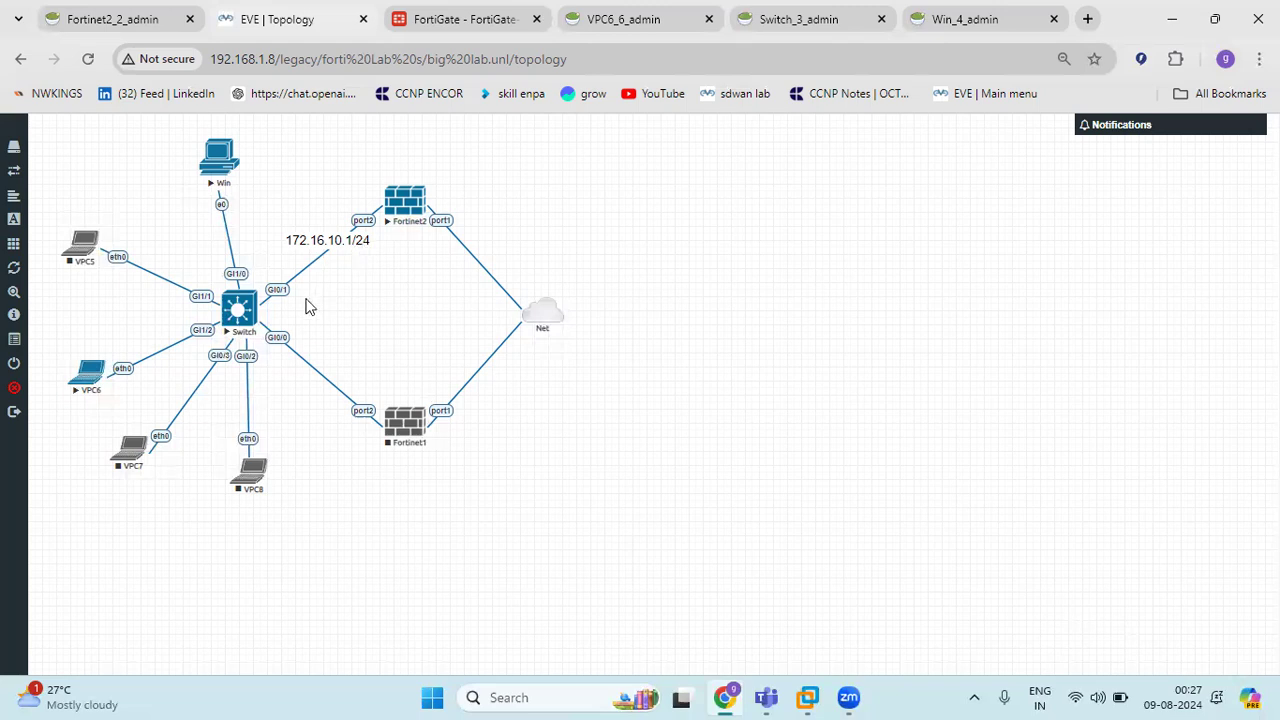
{"action": "left_click", "coordinate": [622, 19]}
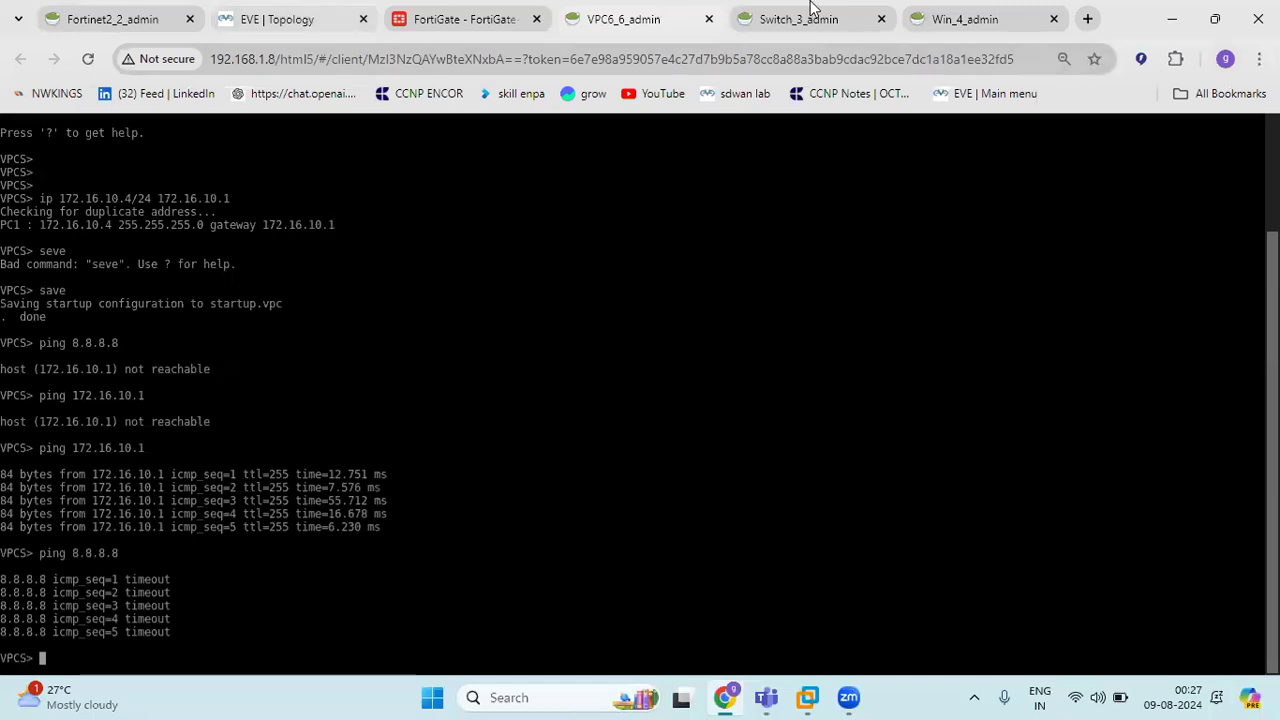
{"action": "left_click", "coordinate": [940, 20]}
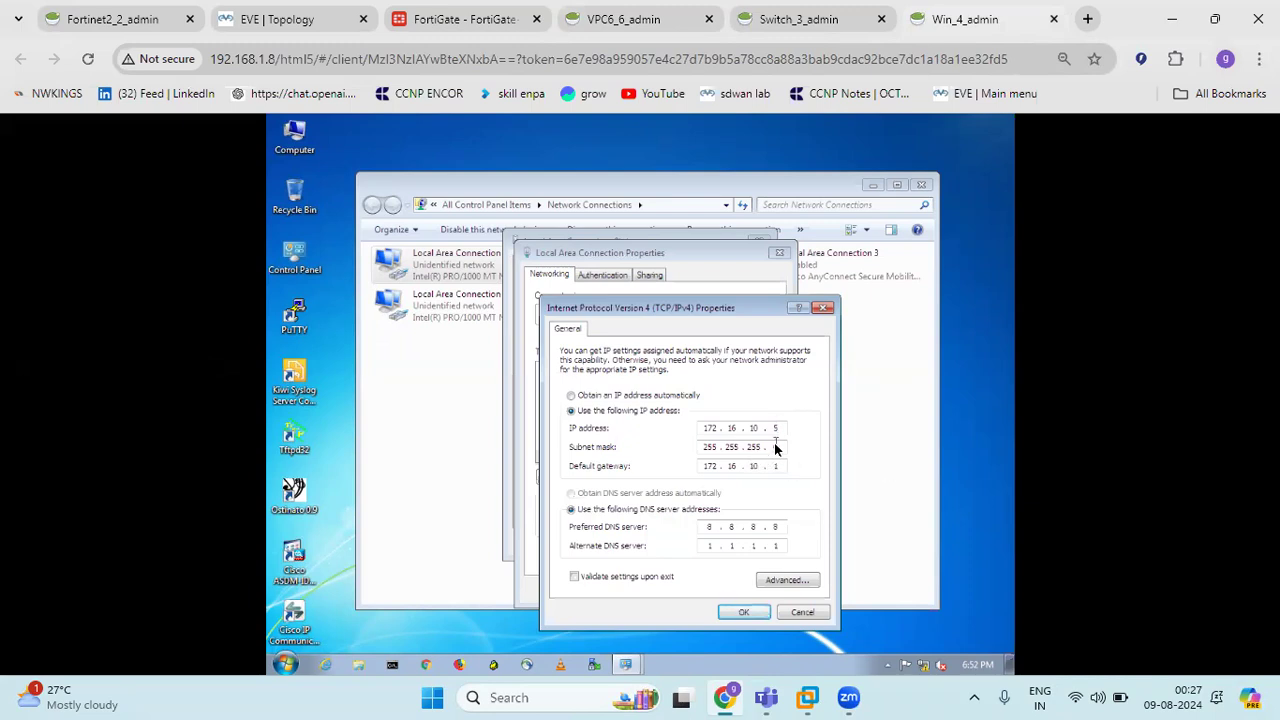
{"action": "left_click", "coordinate": [742, 615]}
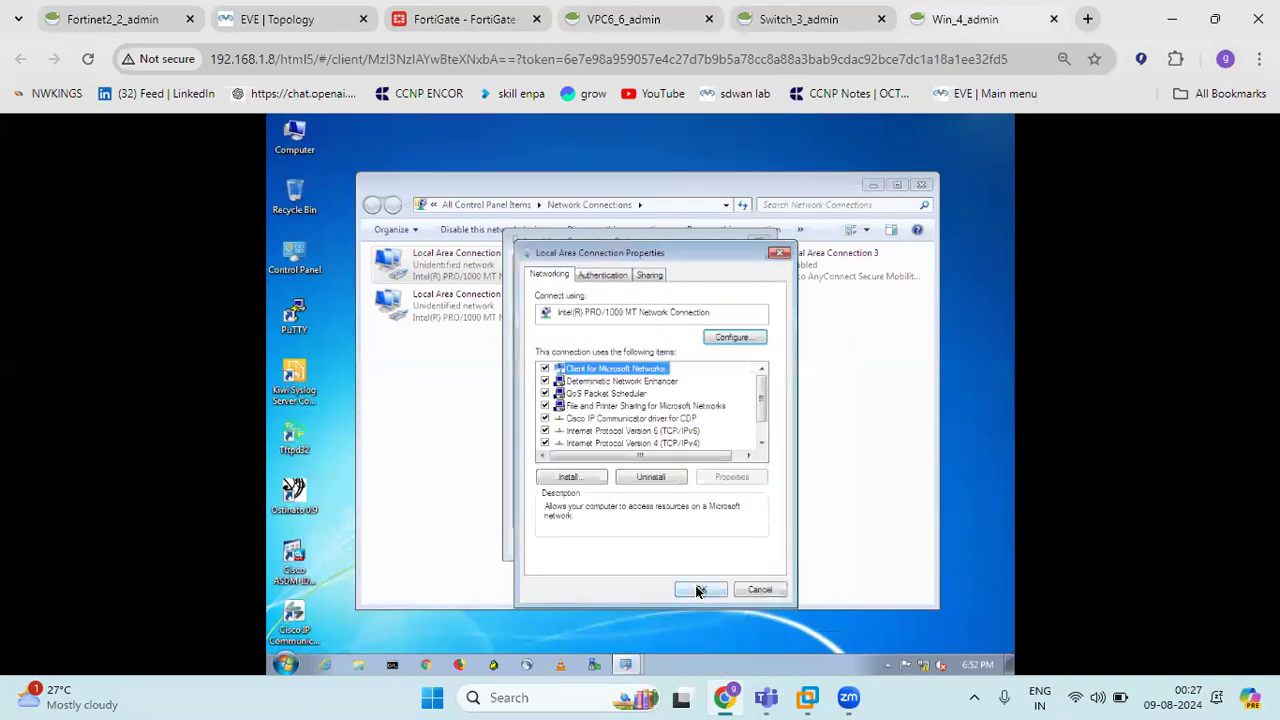
{"action": "left_click", "coordinate": [698, 590]}
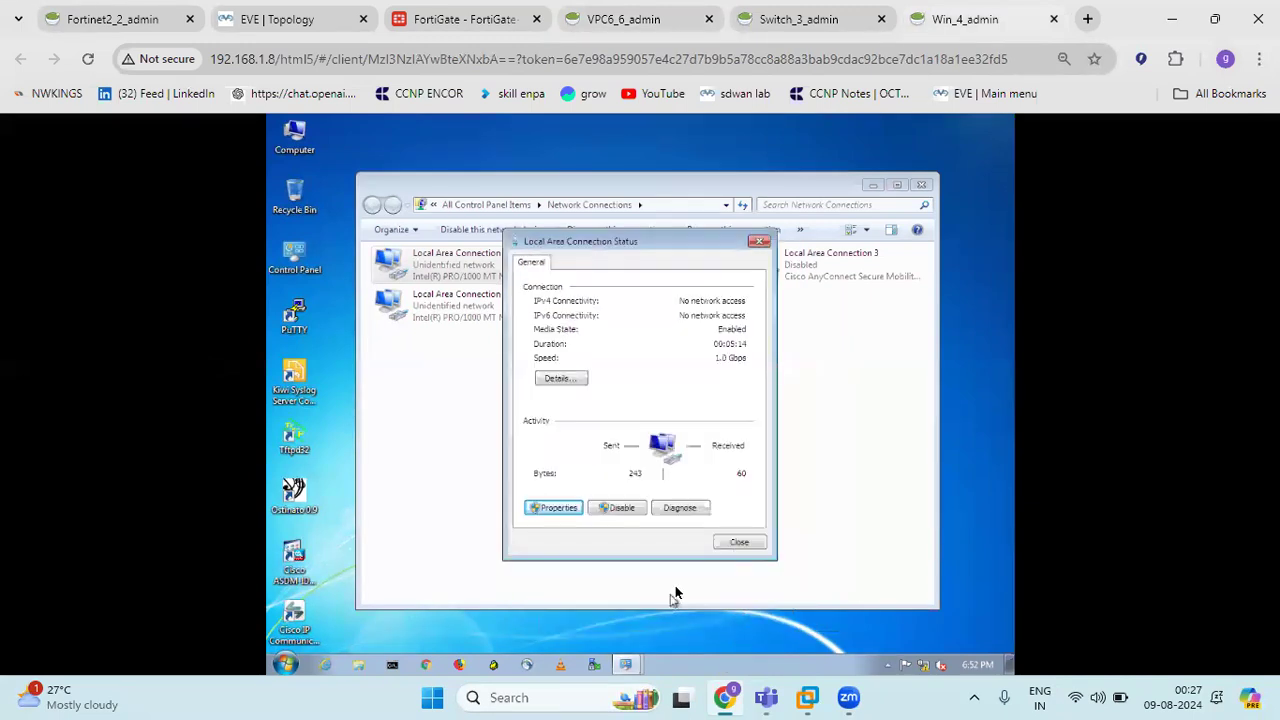
Step: In the LAN to WAN policy on the FortiGate, set the incoming interface to port2 and the outgoing interface to MGMT (port1)
{"action": "left_click", "coordinate": [482, 14]}
{"action": "left_click", "coordinate": [463, 258]}
{"action": "left_click", "coordinate": [290, 19]}
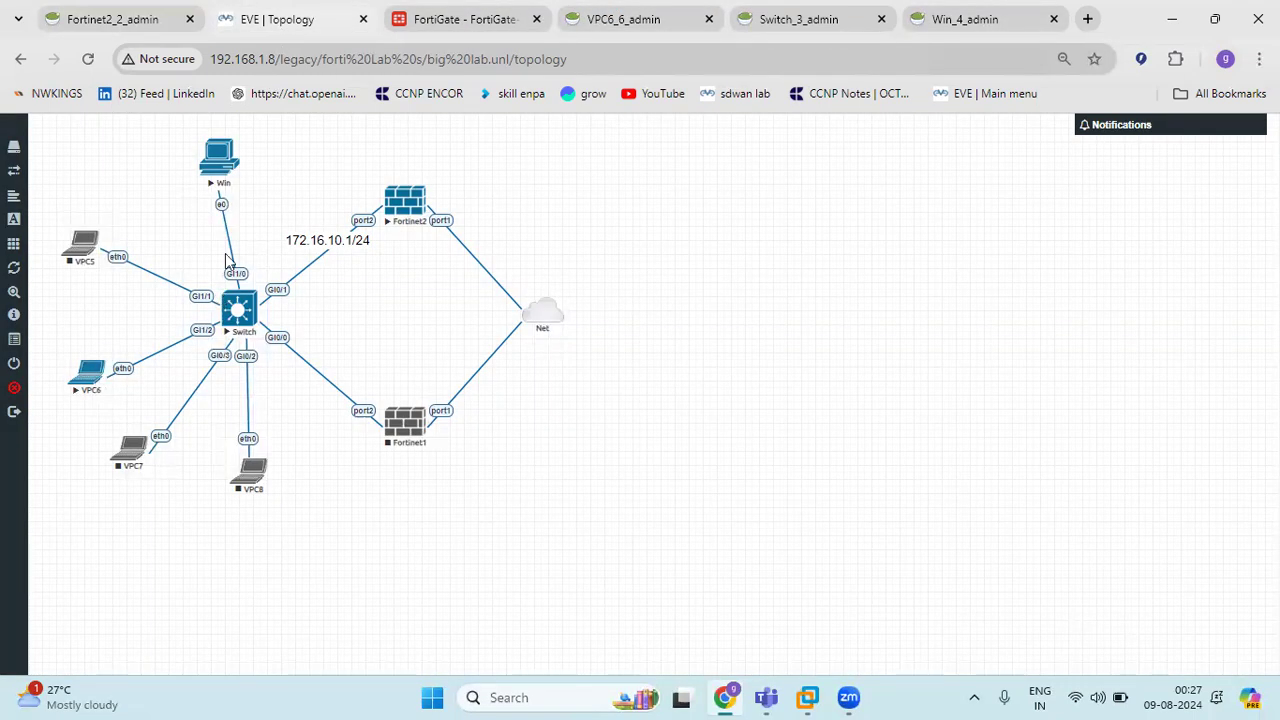
{"action": "left_click", "coordinate": [440, 15]}
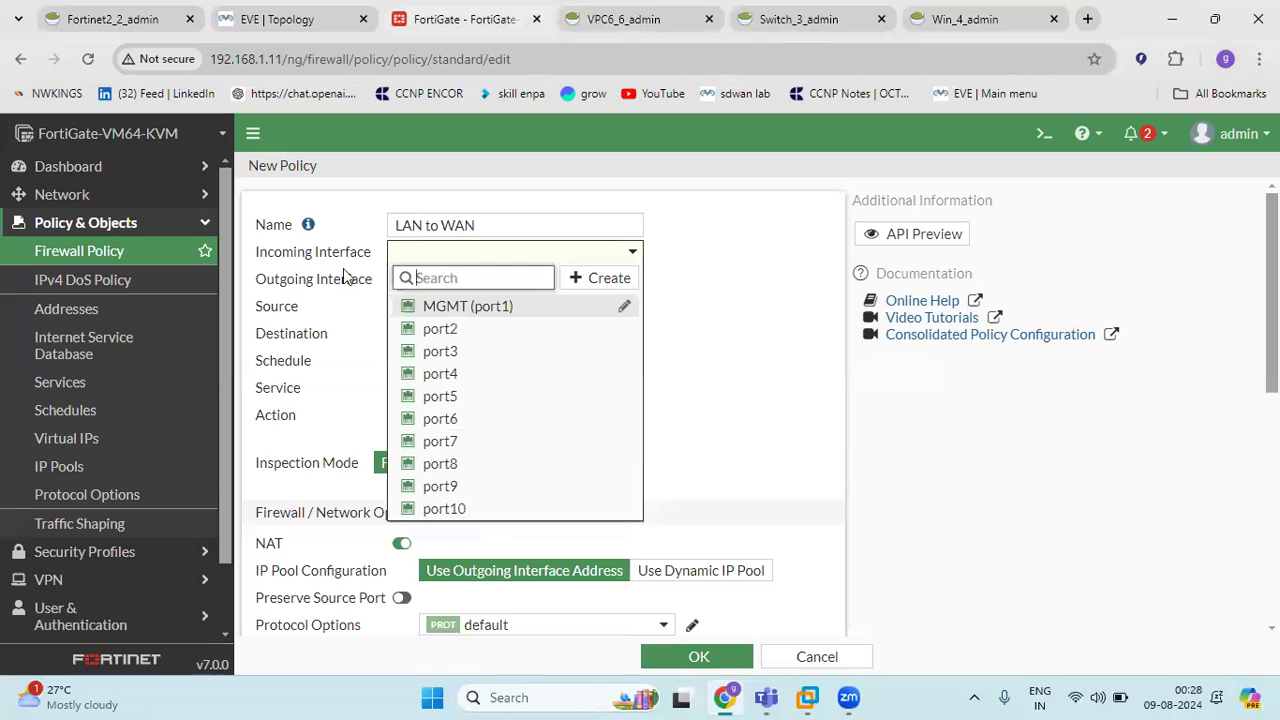
{"action": "left_click", "coordinate": [290, 19]}
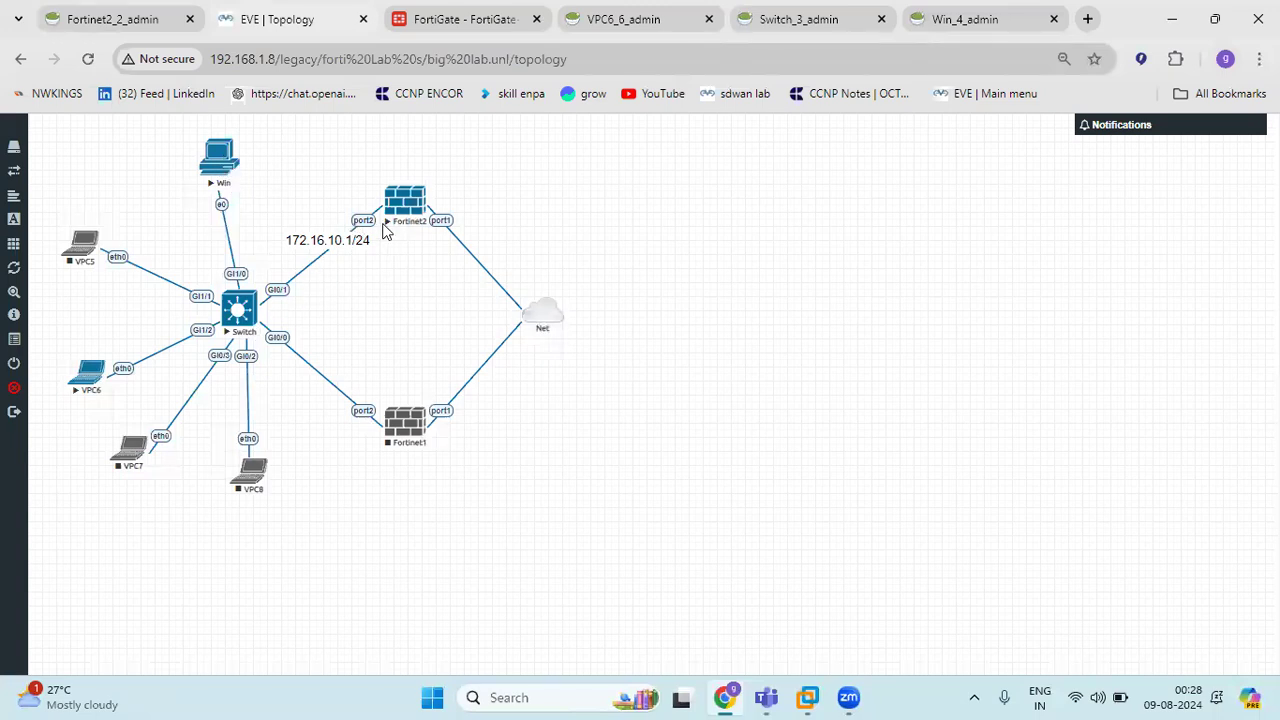
{"action": "left_click", "coordinate": [507, 14]}
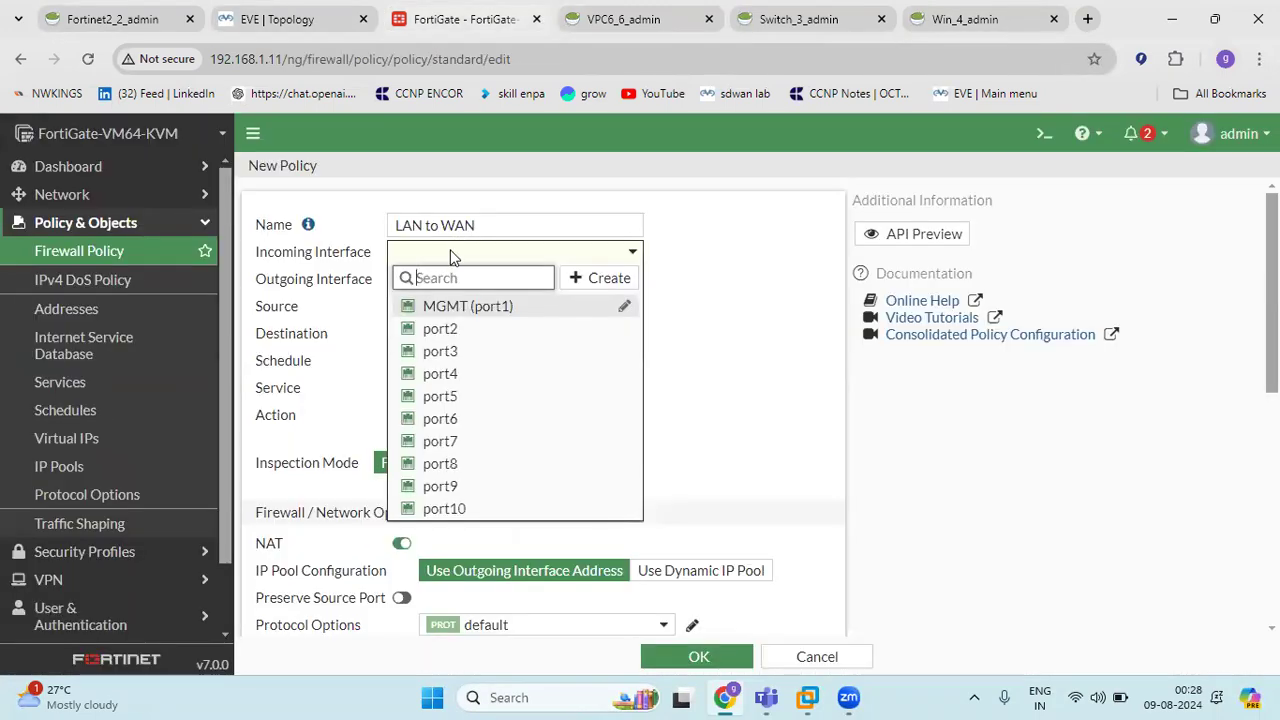
{"action": "left_click", "coordinate": [437, 331]}
{"action": "left_click", "coordinate": [429, 284]}
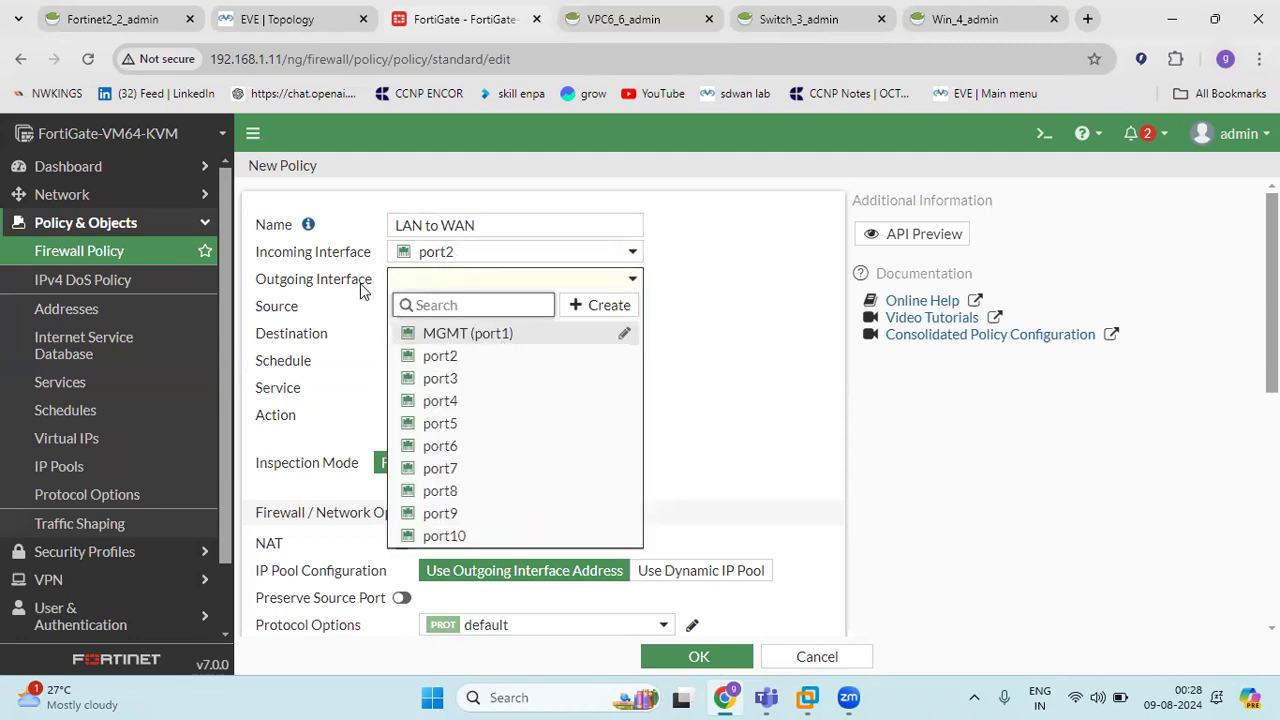
{"action": "left_click", "coordinate": [451, 335]}
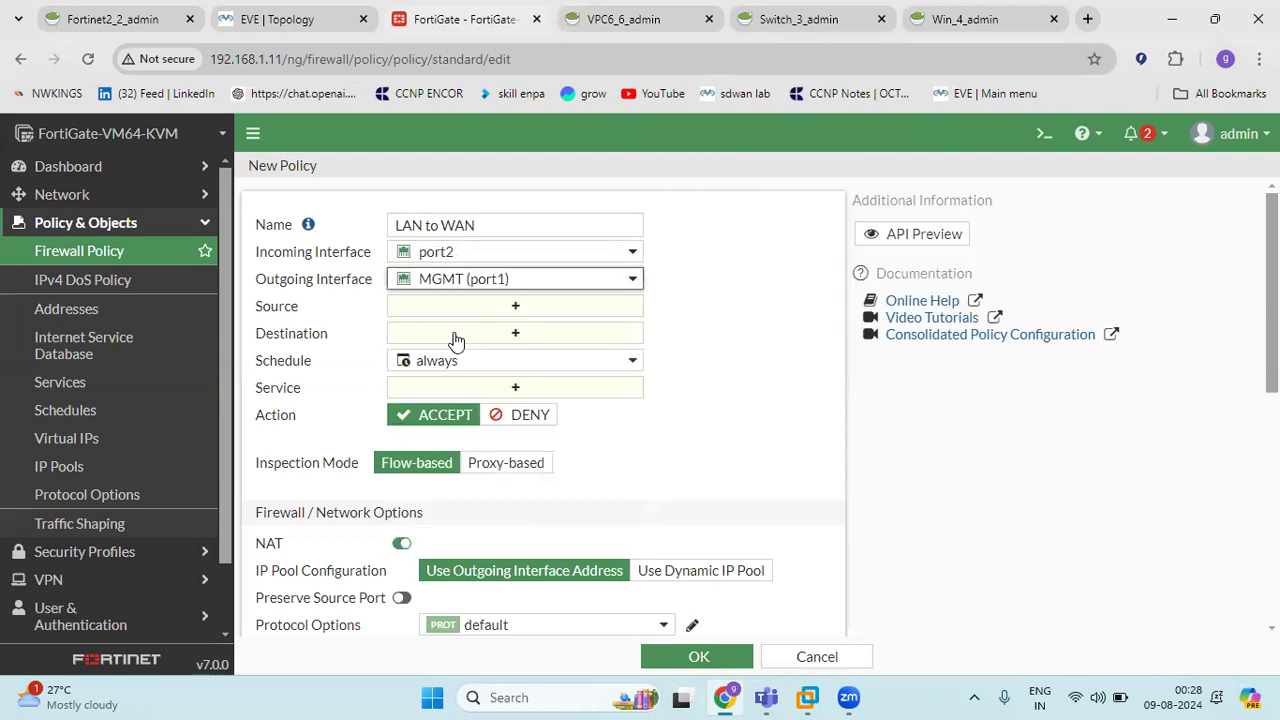
{"action": "left_click", "coordinate": [312, 20]}
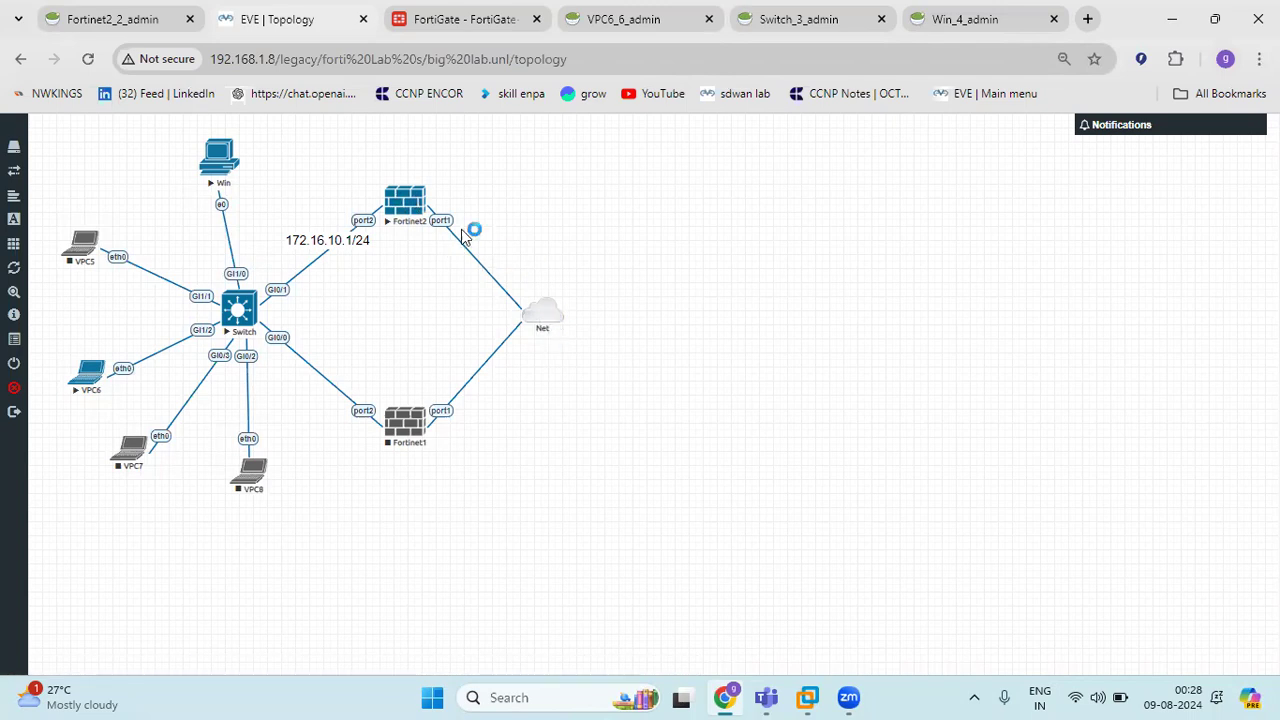
{"action": "left_click", "coordinate": [437, 25]}
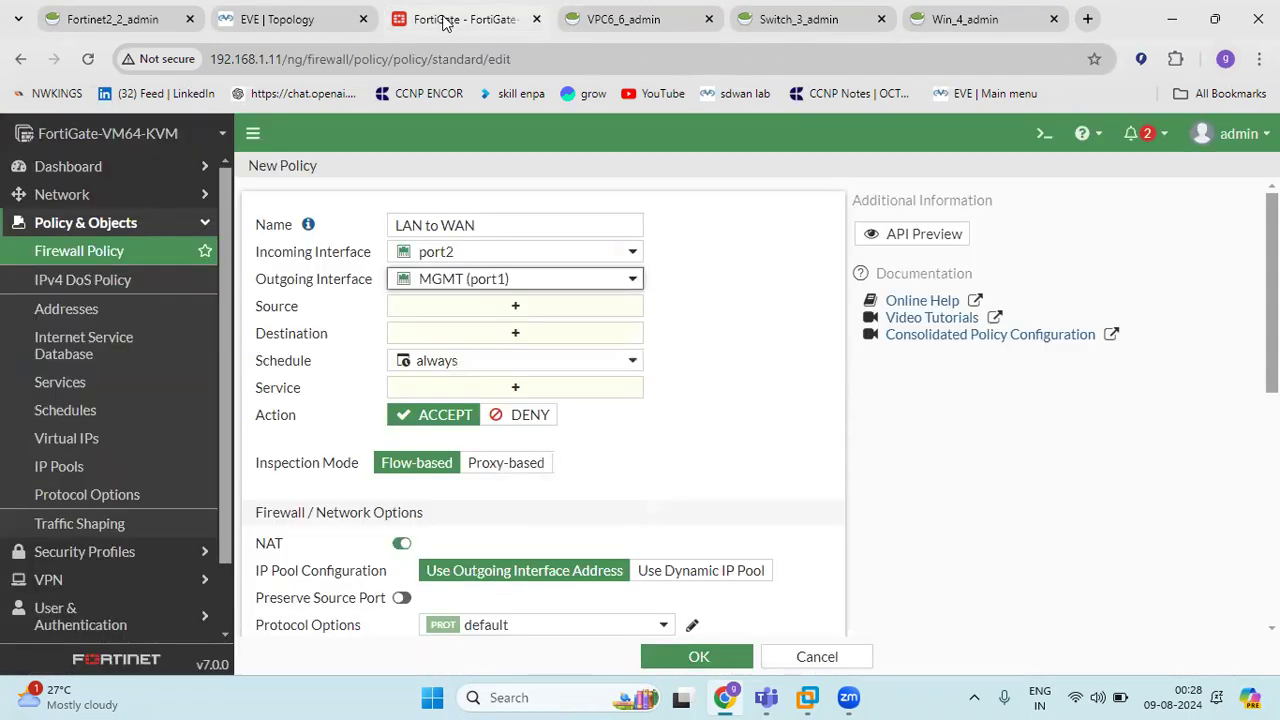
Step: Set the policy's source and destination addresses to all and its service to ALL
{"action": "left_click", "coordinate": [476, 306]}
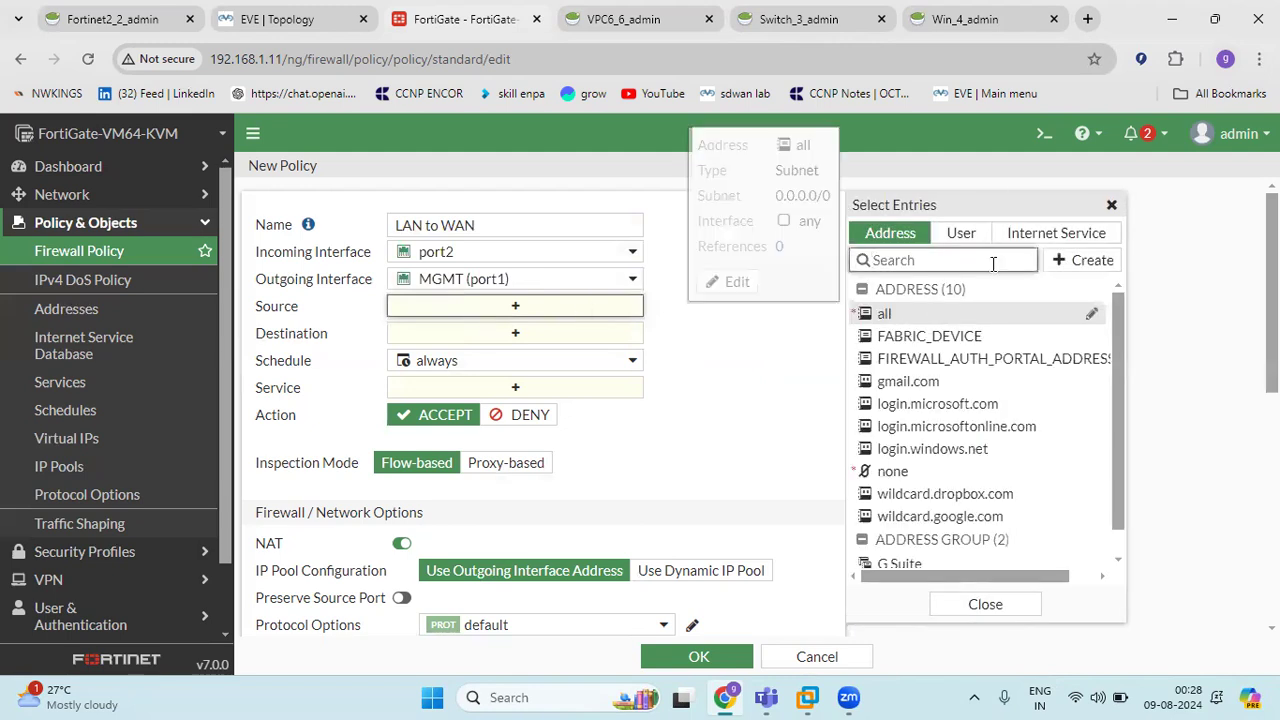
{"action": "left_click", "coordinate": [1110, 262]}
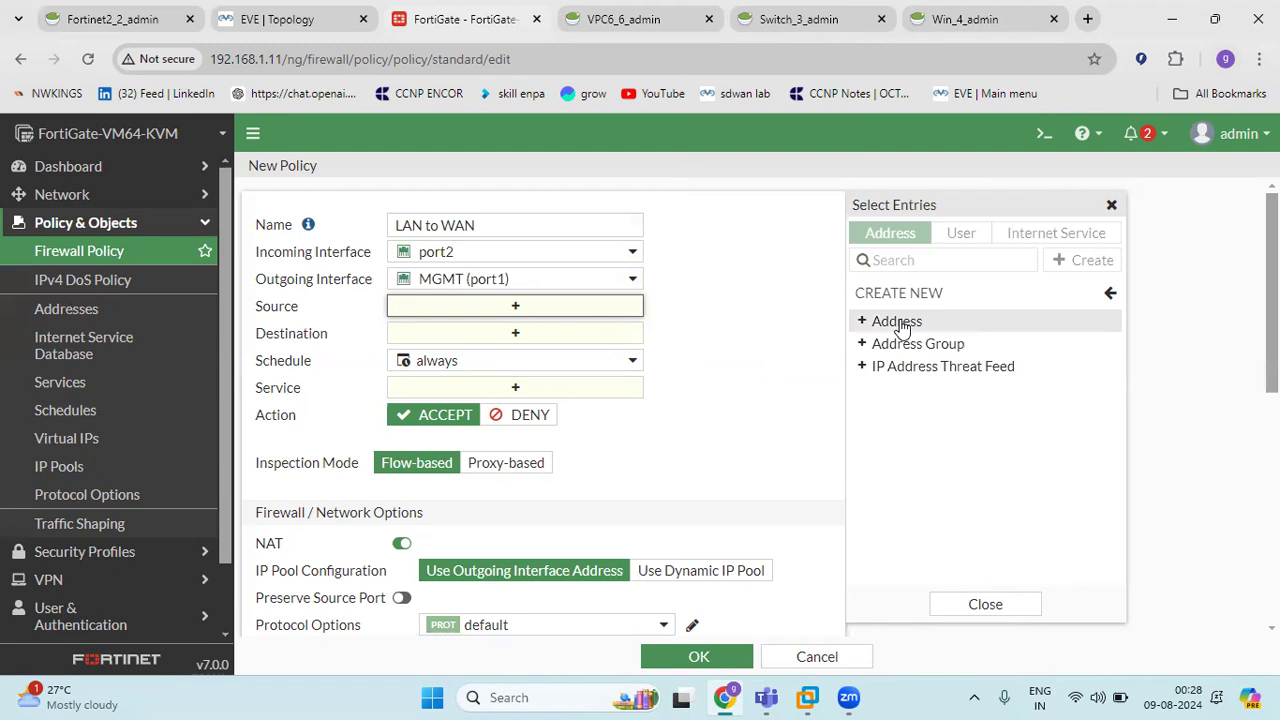
{"action": "left_click", "coordinate": [1109, 292]}
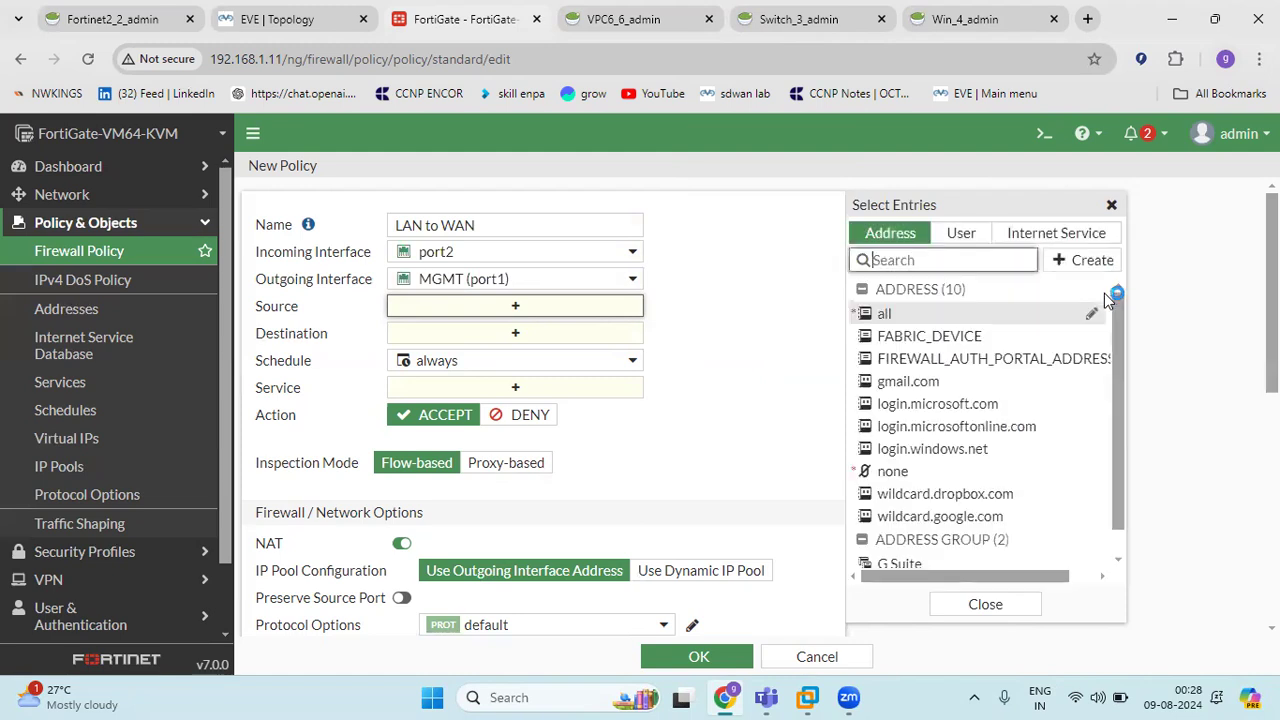
{"action": "left_click", "coordinate": [886, 315]}
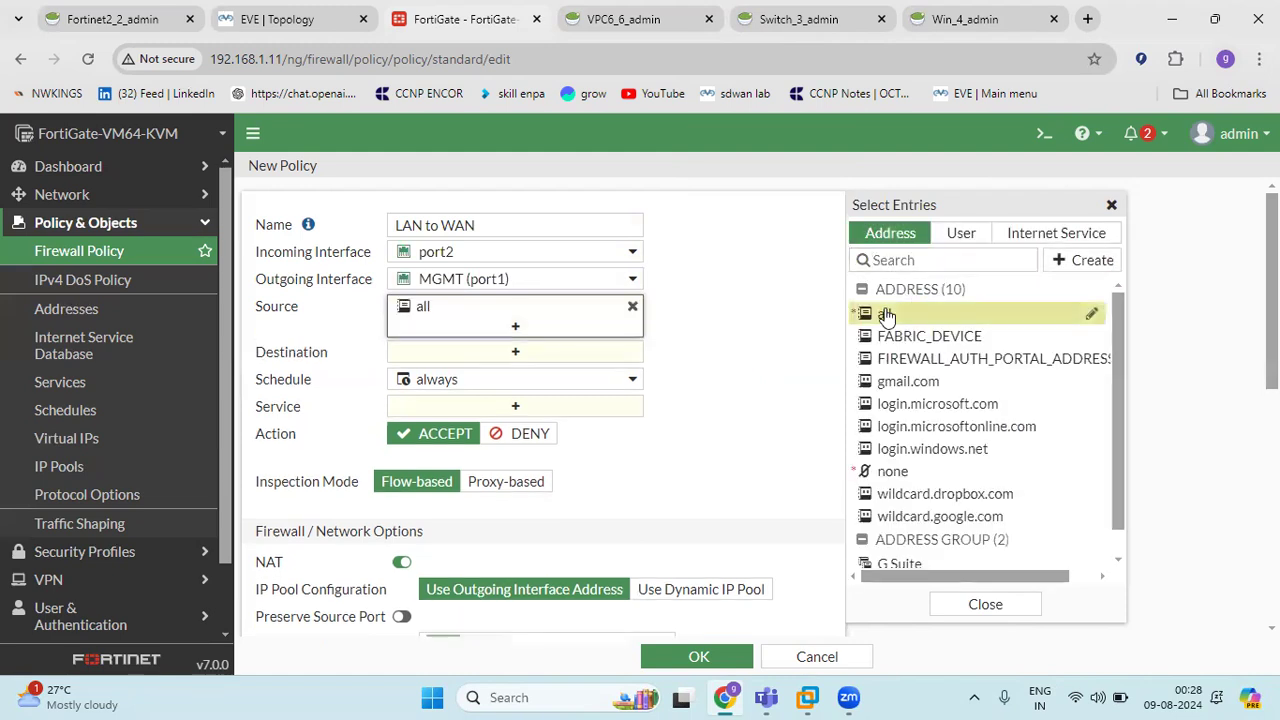
{"action": "left_click", "coordinate": [475, 358]}
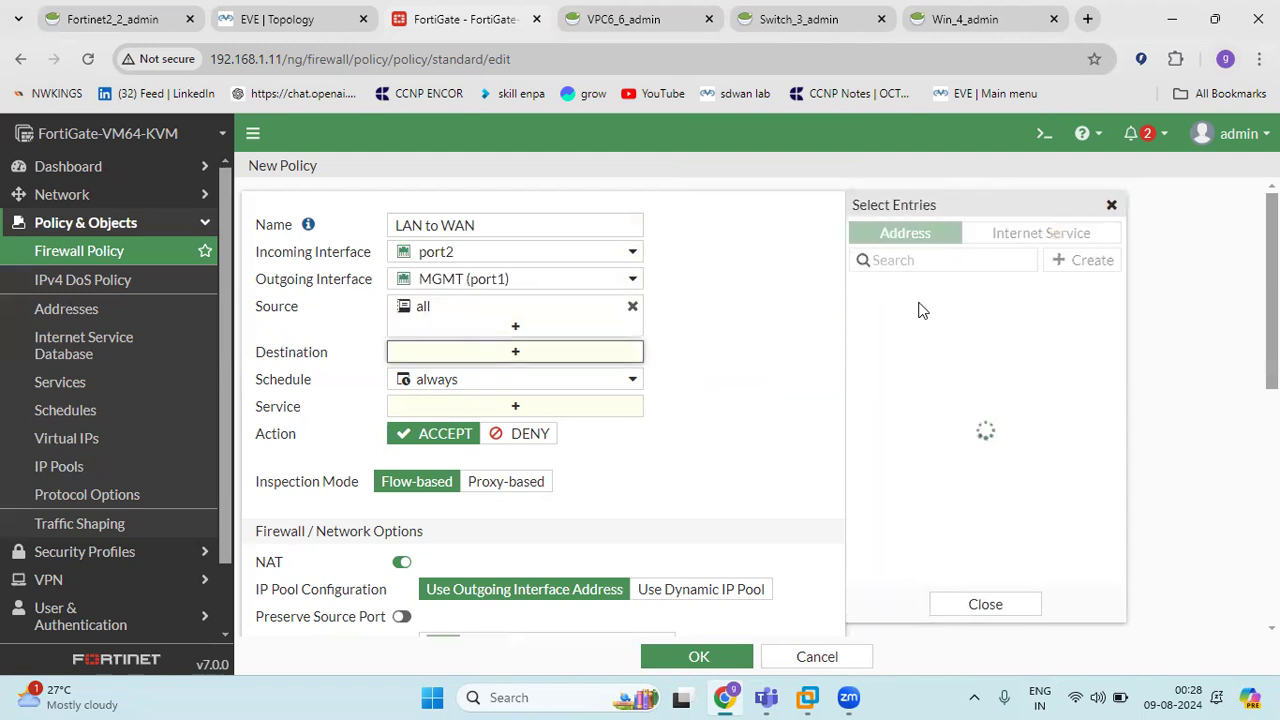
{"action": "left_click", "coordinate": [897, 318]}
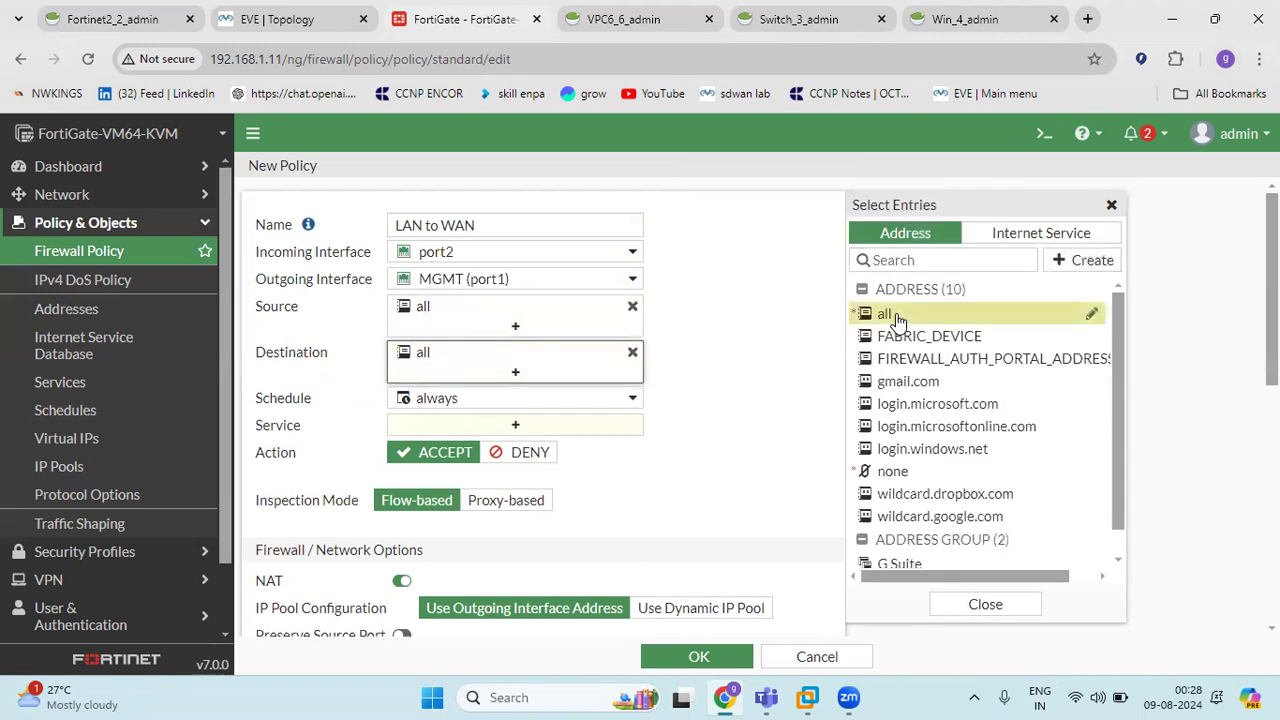
{"action": "left_click", "coordinate": [516, 425]}
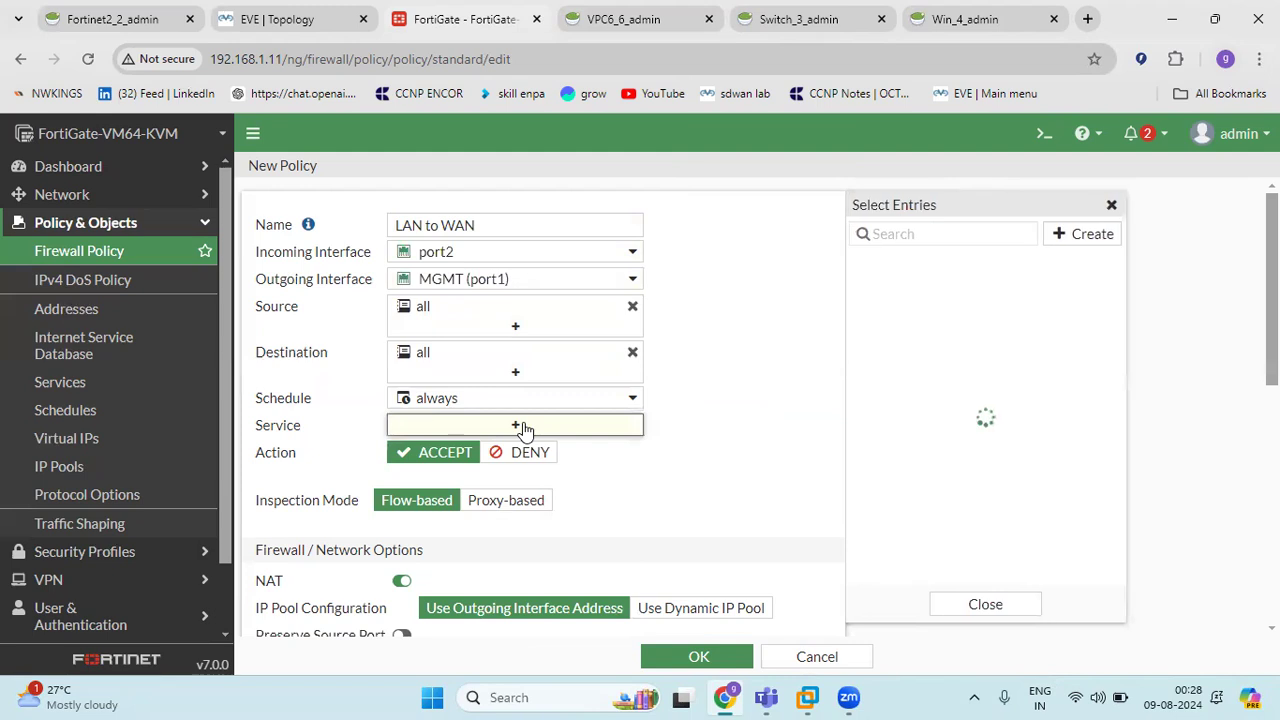
{"action": "left_click", "coordinate": [890, 310]}
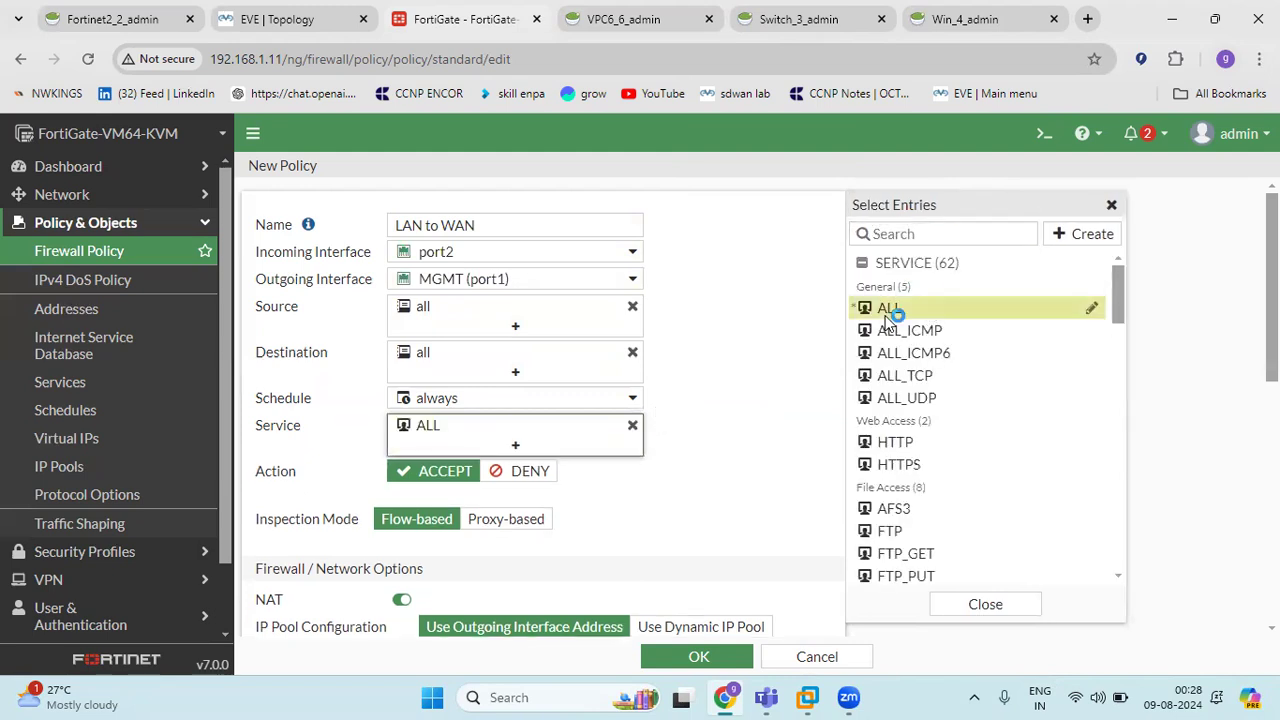
Step: Set the policy's allowed traffic logging to All Sessions and review its NAT, security profile and interface settings
{"action": "scroll", "coordinate": [678, 462], "scroll_direction": "down", "scroll_amount": 1}
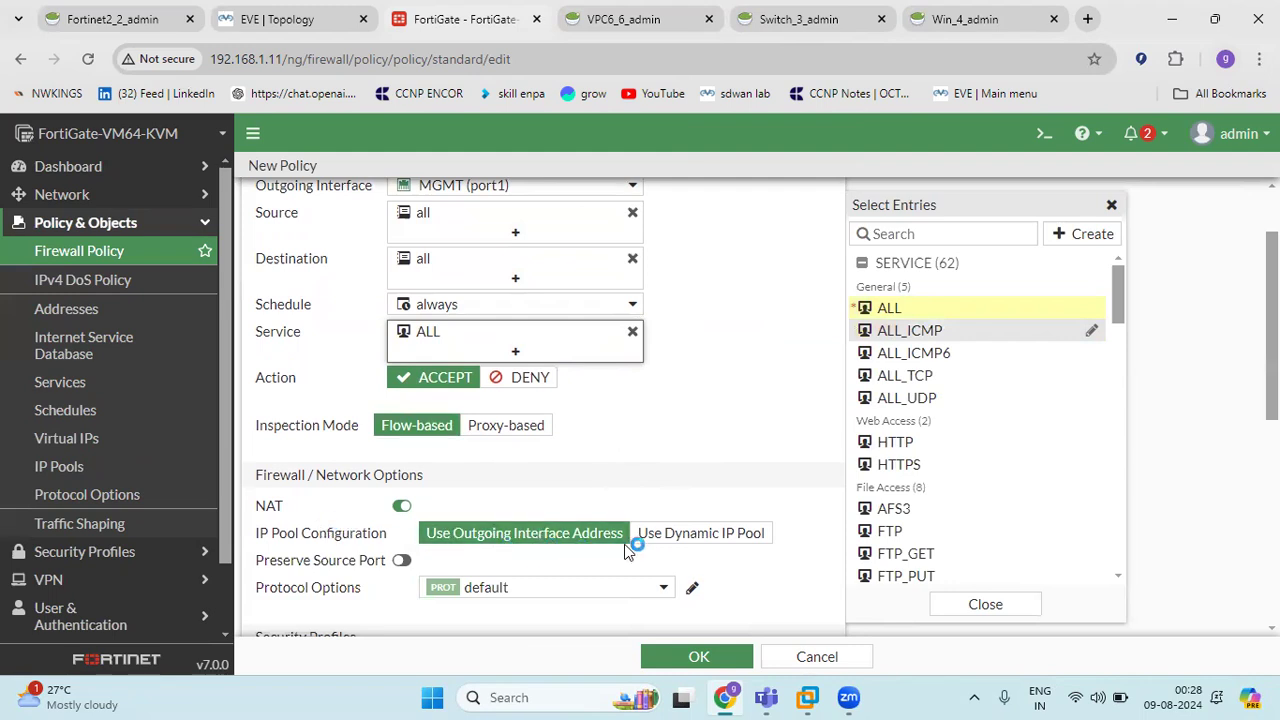
{"action": "left_click", "coordinate": [310, 14]}
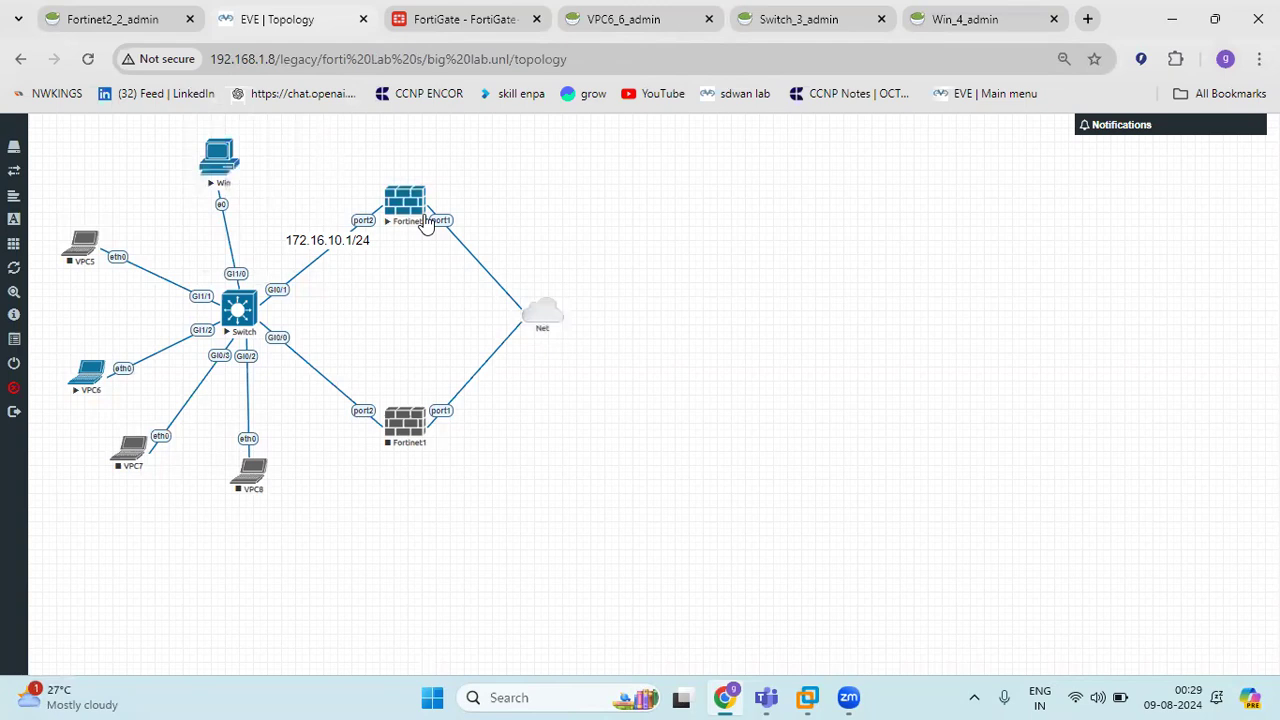
{"action": "left_click", "coordinate": [441, 16]}
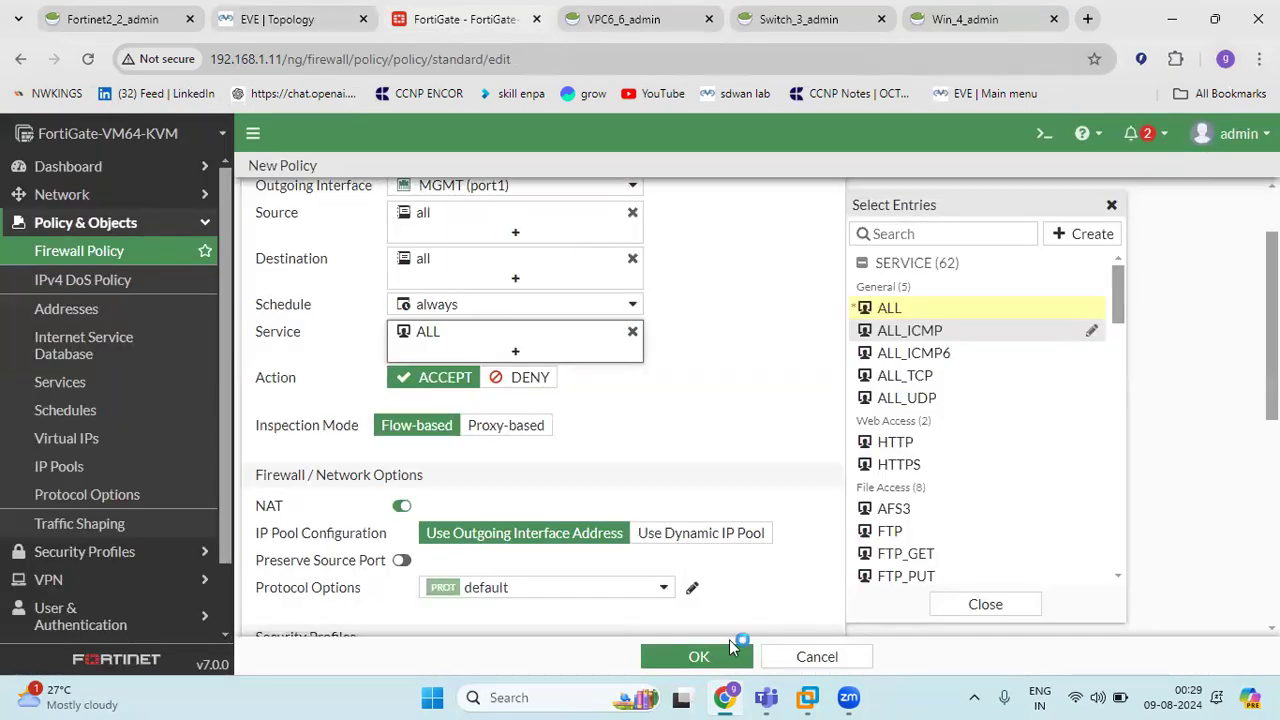
{"action": "scroll", "coordinate": [632, 438], "scroll_direction": "down", "scroll_amount": 4}
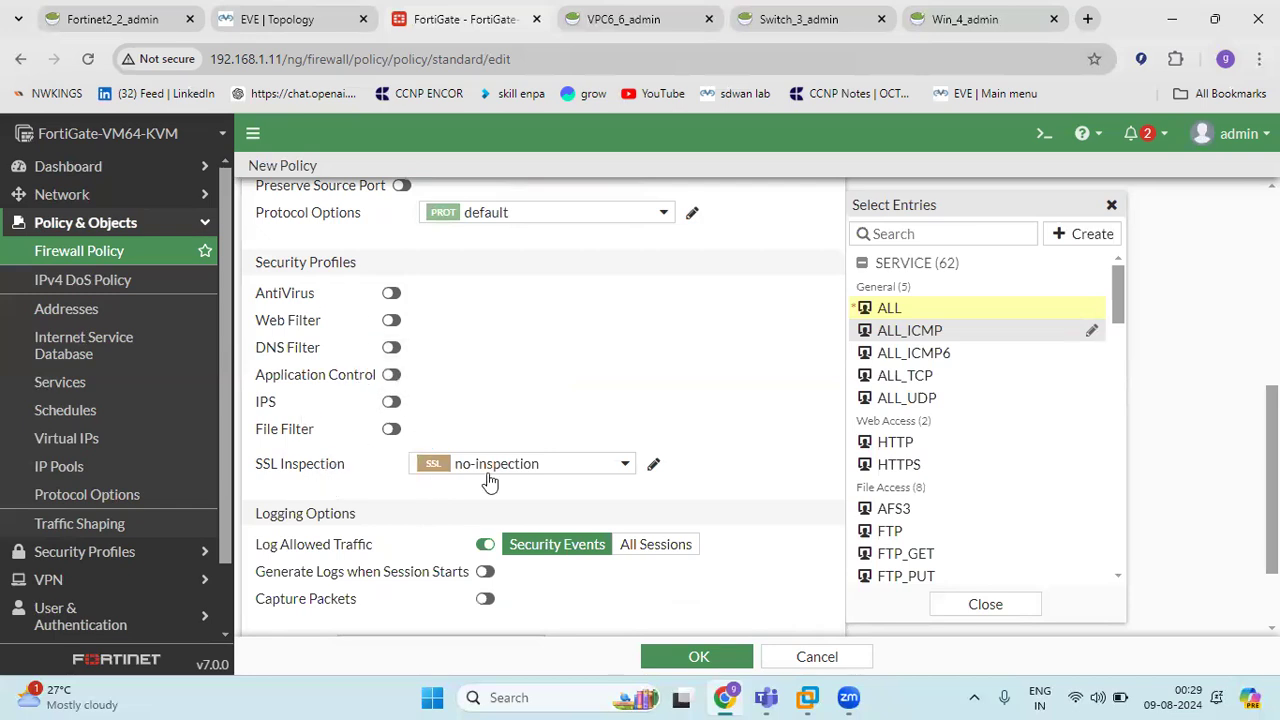
{"action": "scroll", "coordinate": [752, 434], "scroll_direction": "down", "scroll_amount": 1}
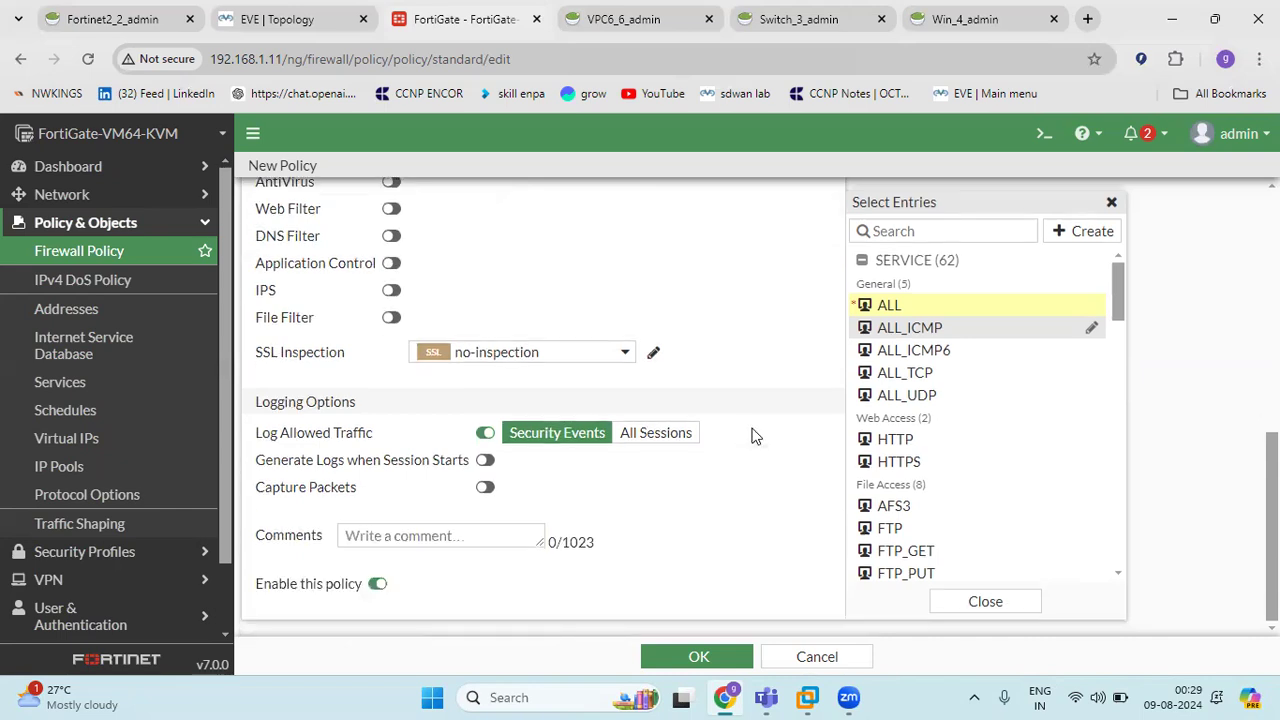
{"action": "left_click", "coordinate": [645, 436]}
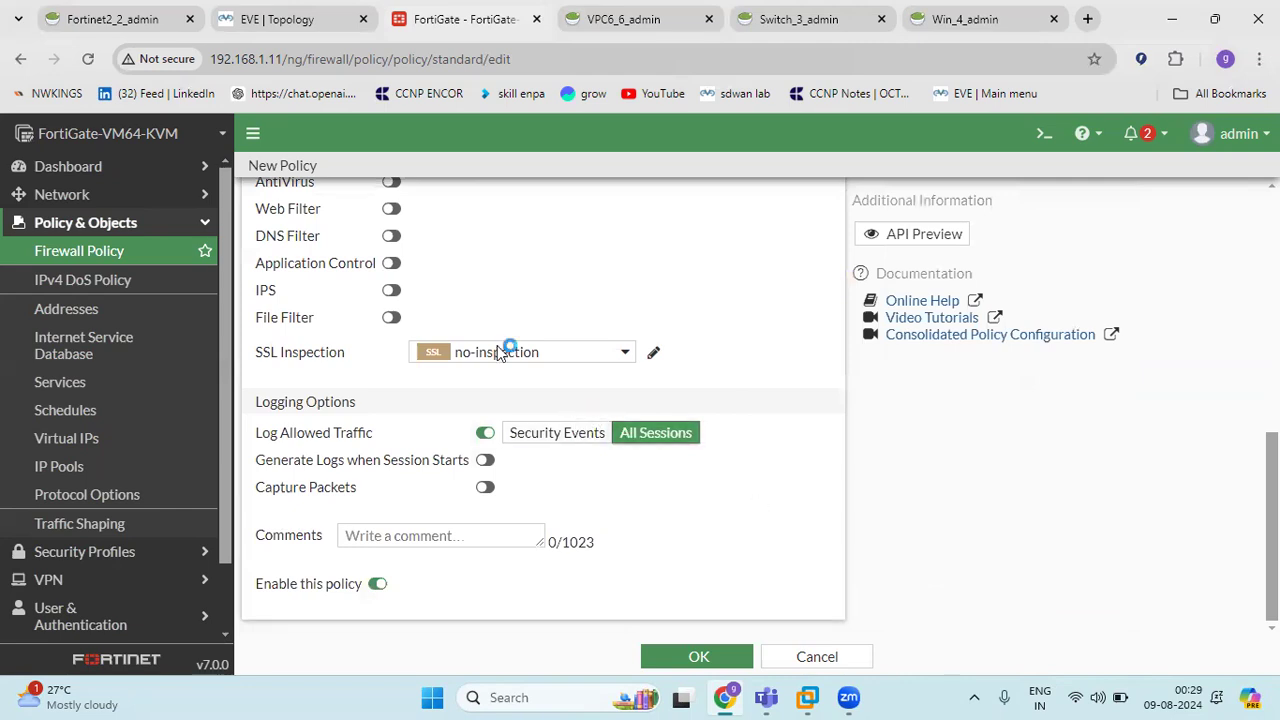
{"action": "scroll", "coordinate": [240, 370], "scroll_direction": "up", "scroll_amount": 2}
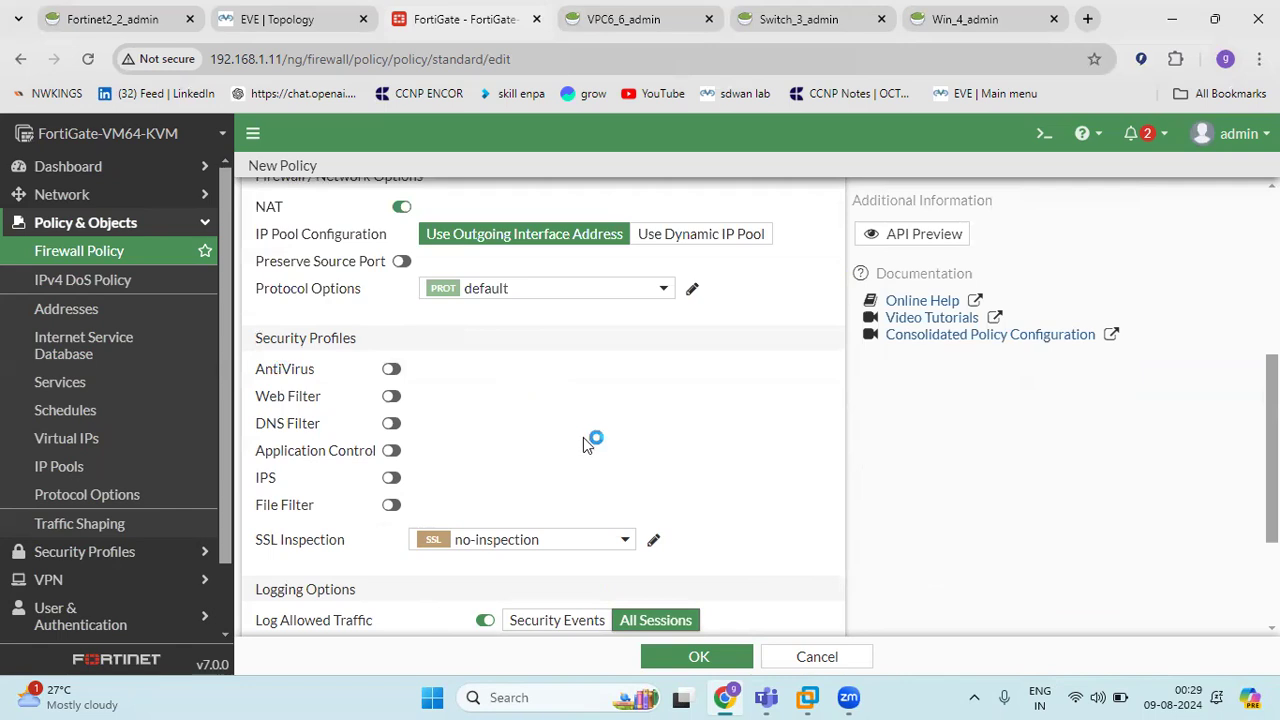
{"action": "scroll", "coordinate": [586, 437], "scroll_direction": "down", "scroll_amount": 2}
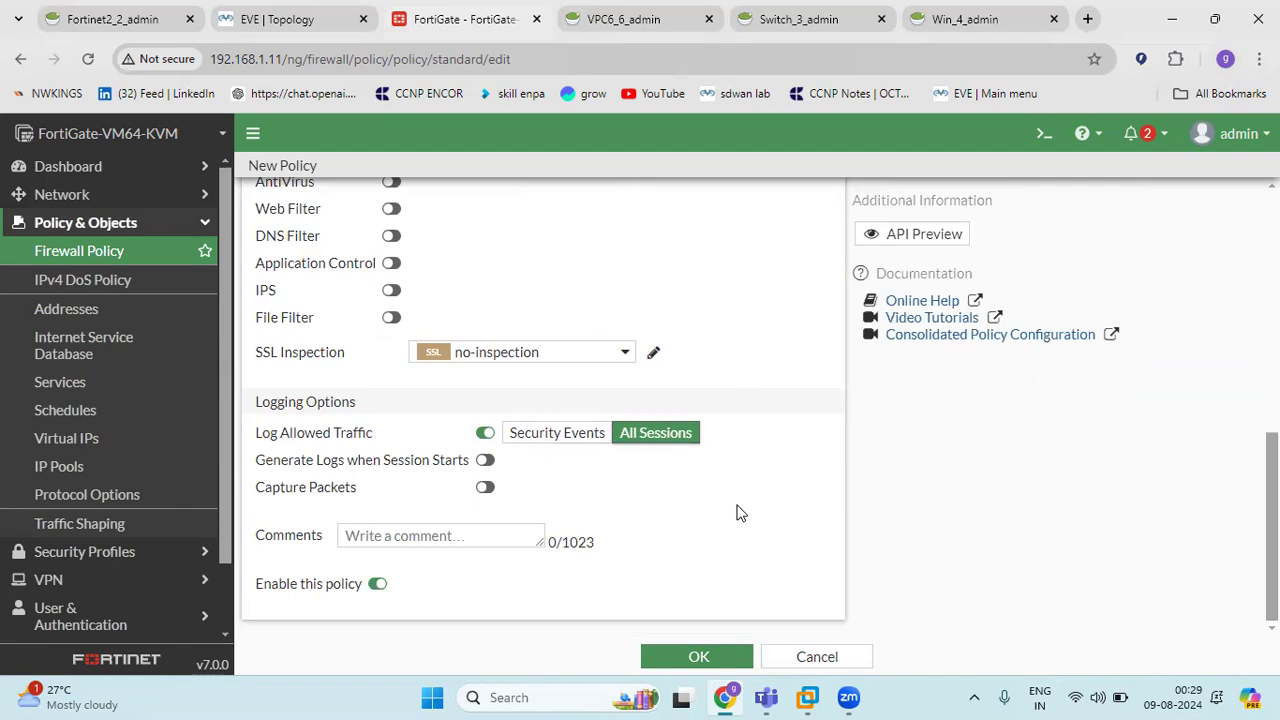
{"action": "scroll", "coordinate": [736, 513], "scroll_direction": "up", "scroll_amount": 10}
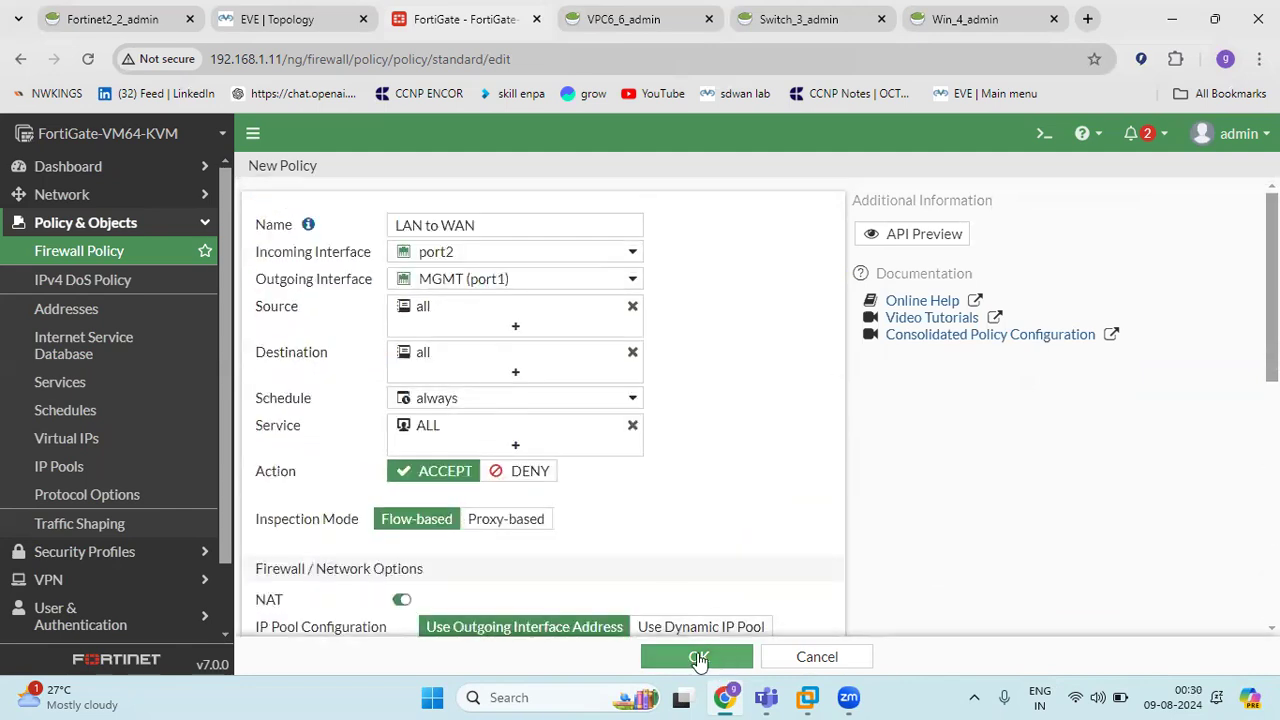
Step: Save the LAN to WAN policy and ping 8.8.8.8 again from the VPC6 console
{"action": "left_click", "coordinate": [699, 657]}
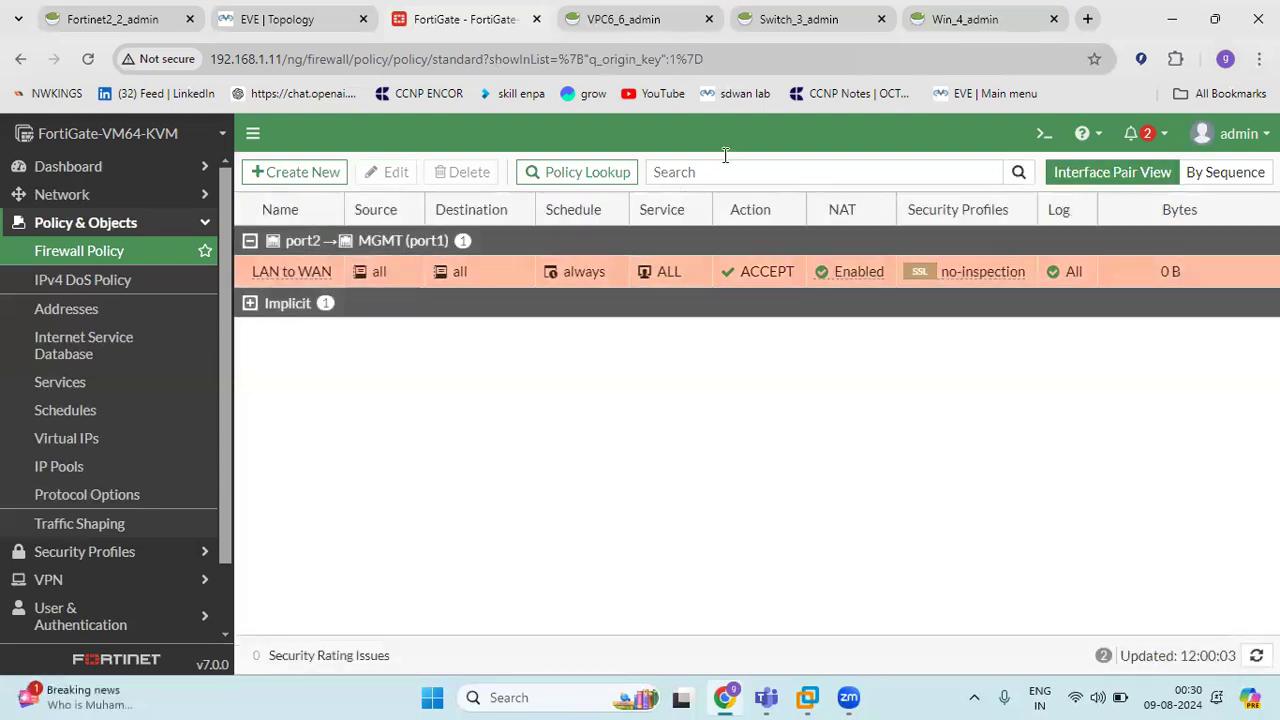
{"action": "left_click", "coordinate": [620, 19]}
{"action": "key", "text": "Up"}
{"action": "key", "text": "Return"}
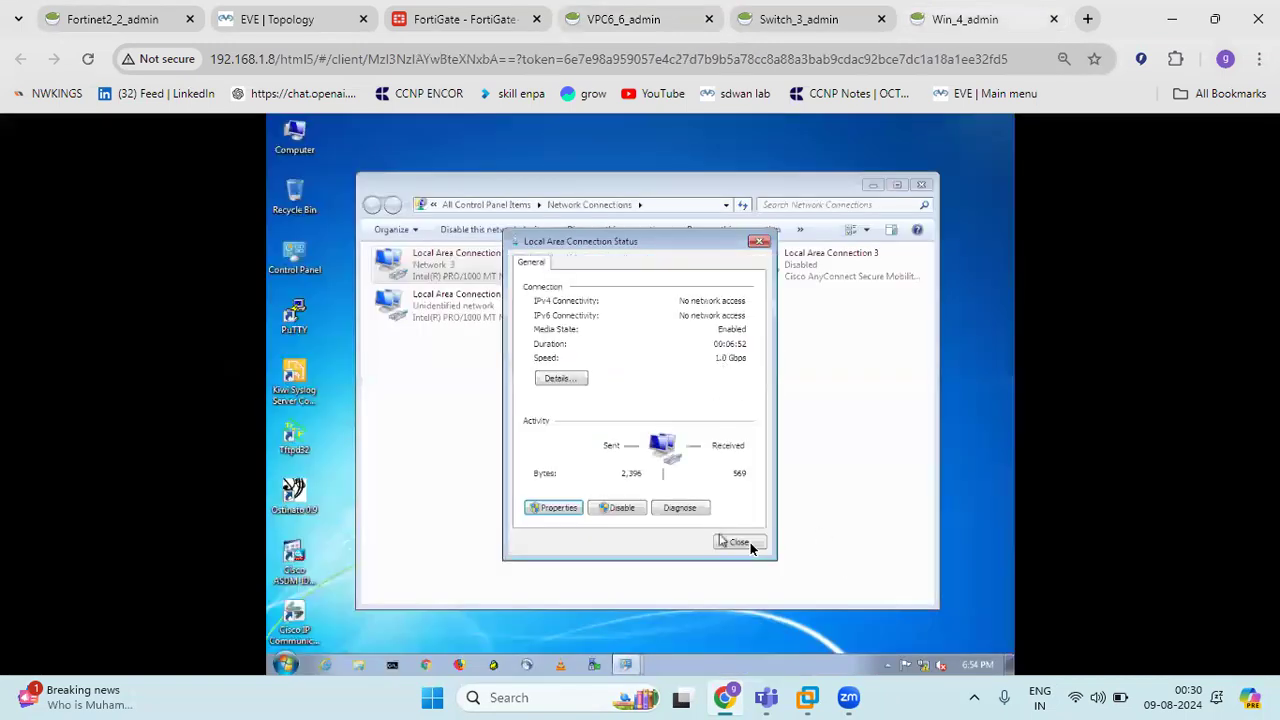
Step: Close the Win node's network connection windows and run ipconfig in its Command Prompt to check the IPv4 addressing
{"action": "left_click", "coordinate": [745, 542]}
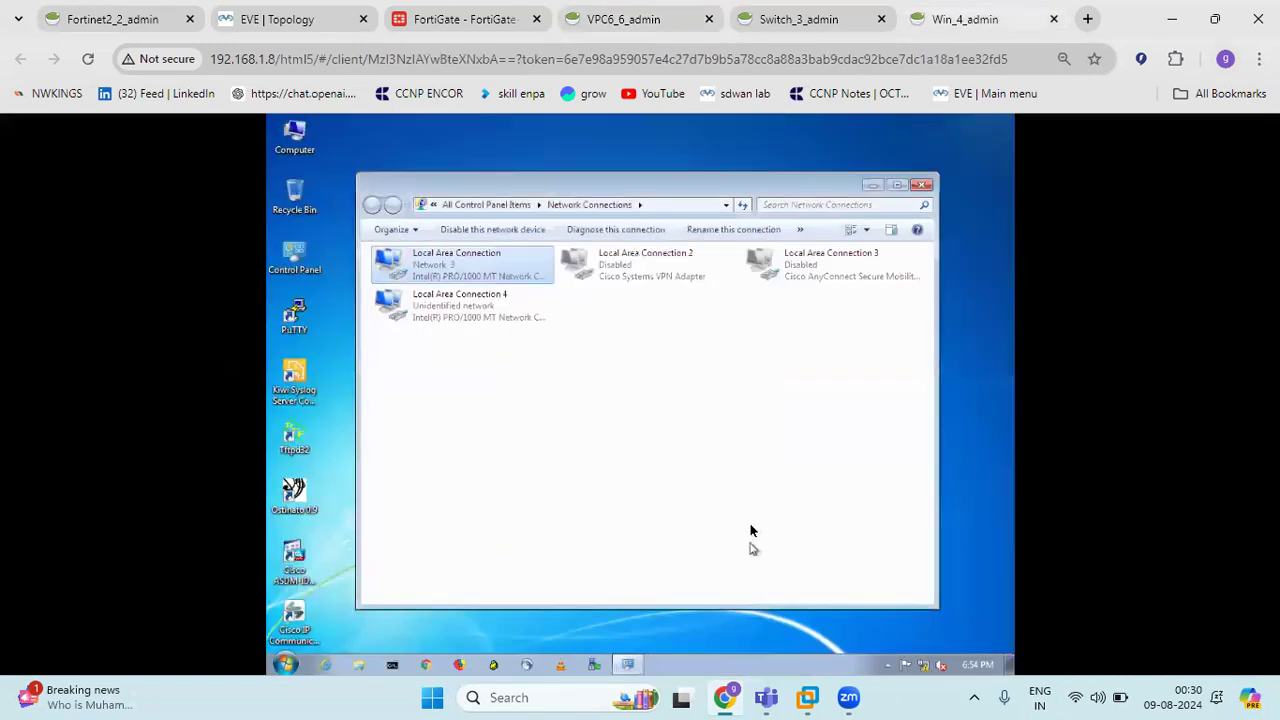
{"action": "left_click", "coordinate": [920, 186]}
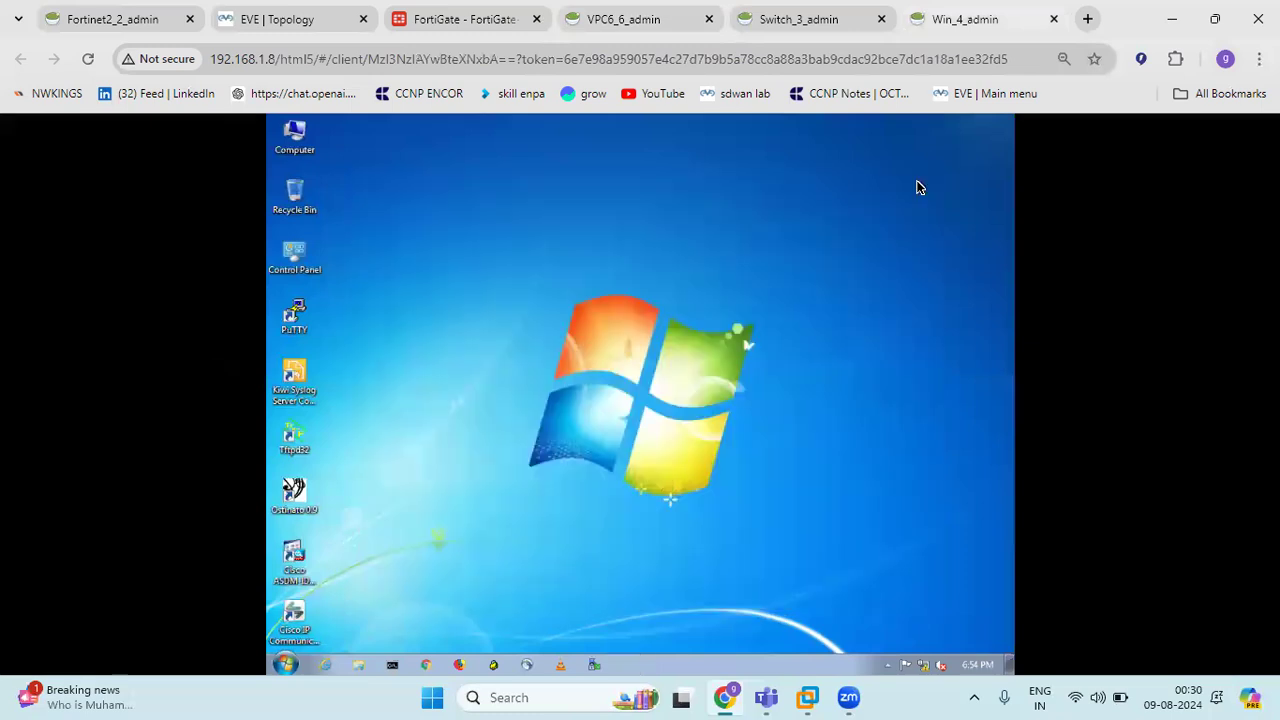
{"action": "left_click", "coordinate": [394, 665]}
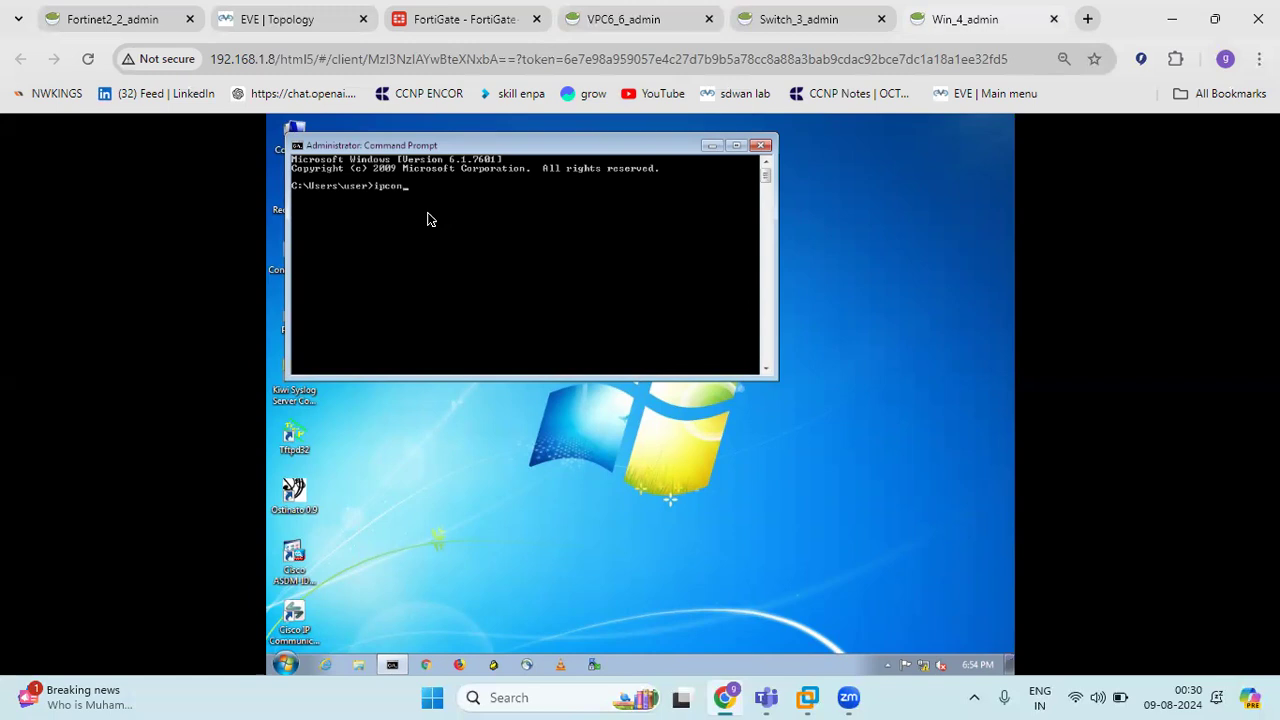
{"action": "key", "text": "Return"}
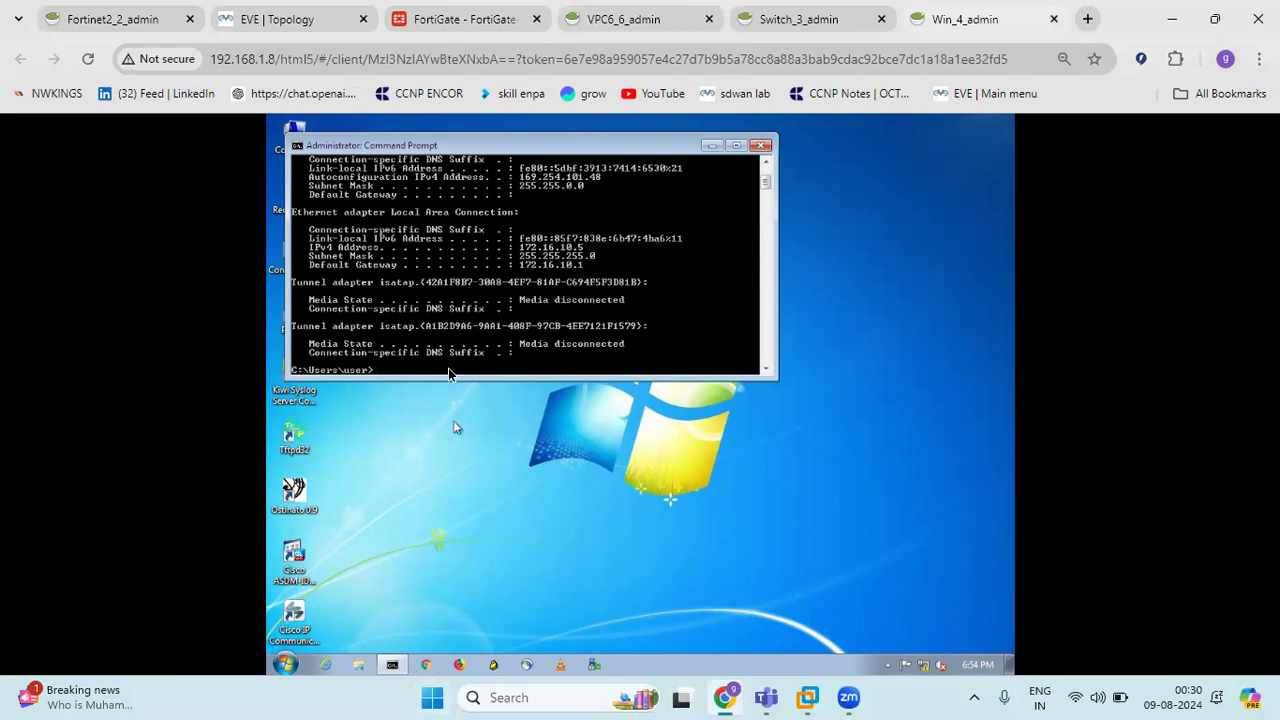
Step: Ping 8.8.8.8 from the Win node, compare with the VPC6 console's ping output, and repeat the ping on Win
{"action": "key", "text": "Return"}
{"action": "key", "text": "Return"}
{"action": "key", "text": "Return"}
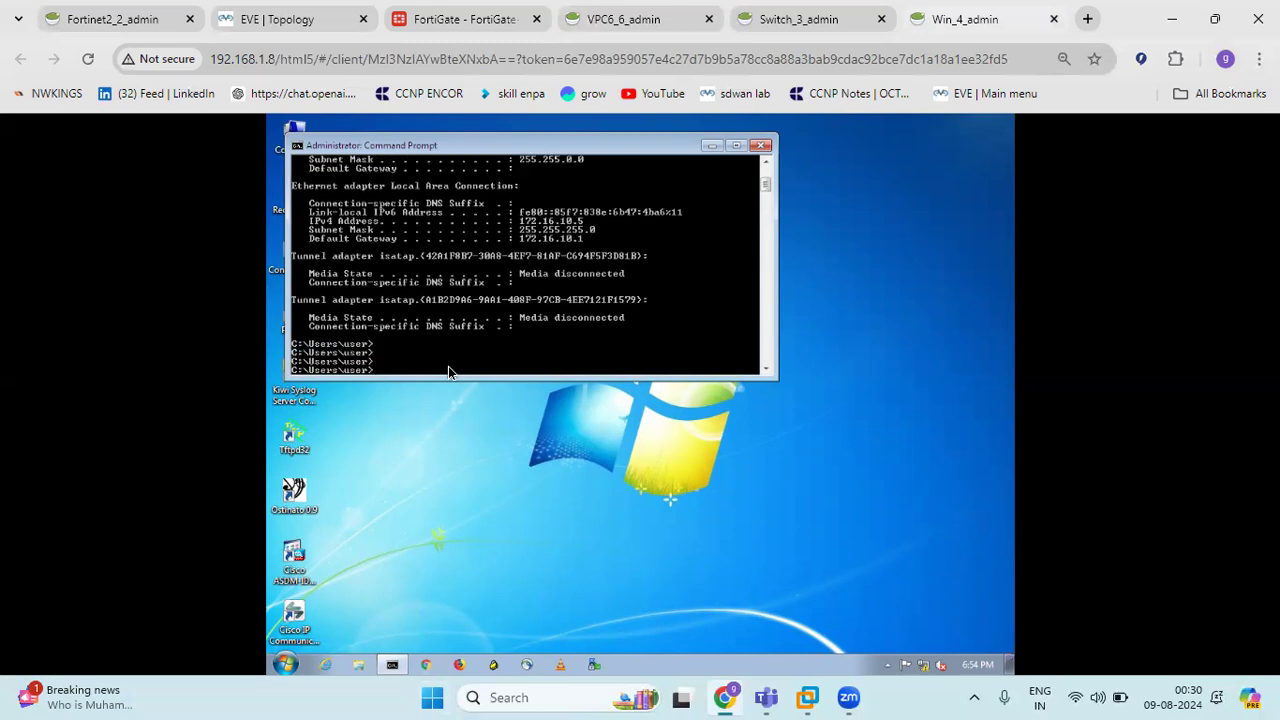
{"action": "type", "text": "ping 8.8.8.8"}
{"action": "key", "text": "Return"}
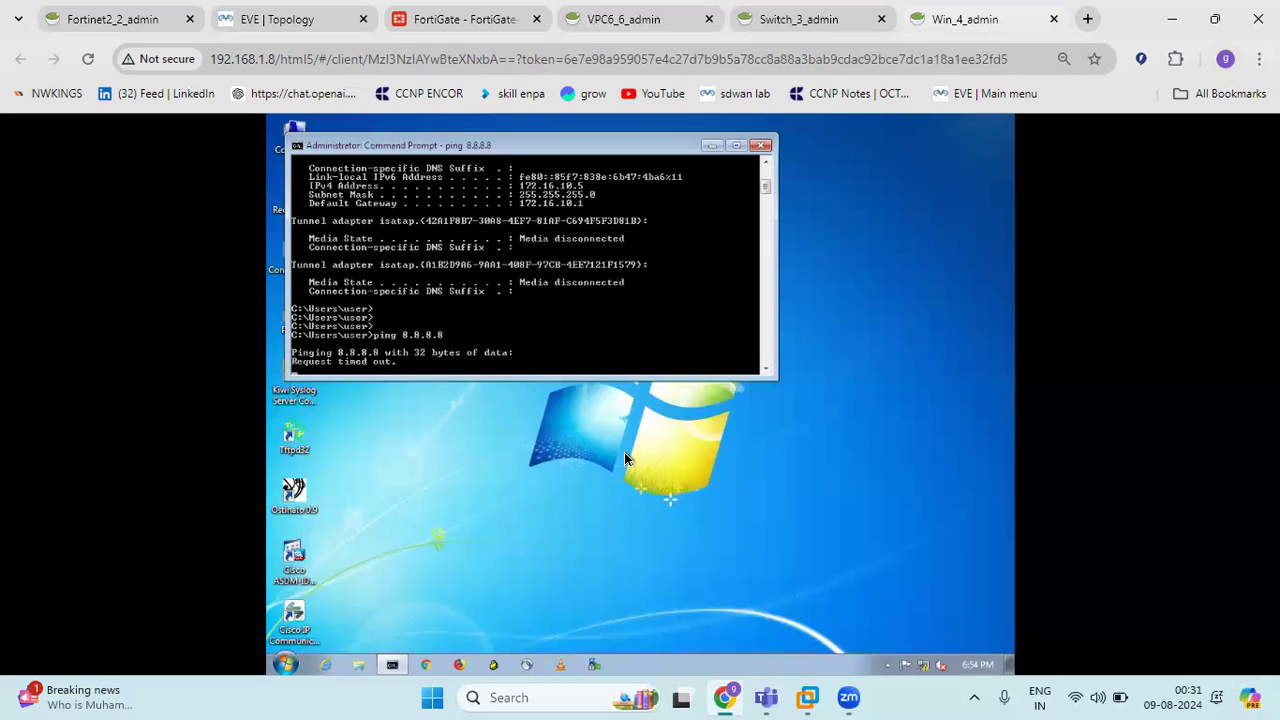
{"action": "left_click", "coordinate": [645, 22]}
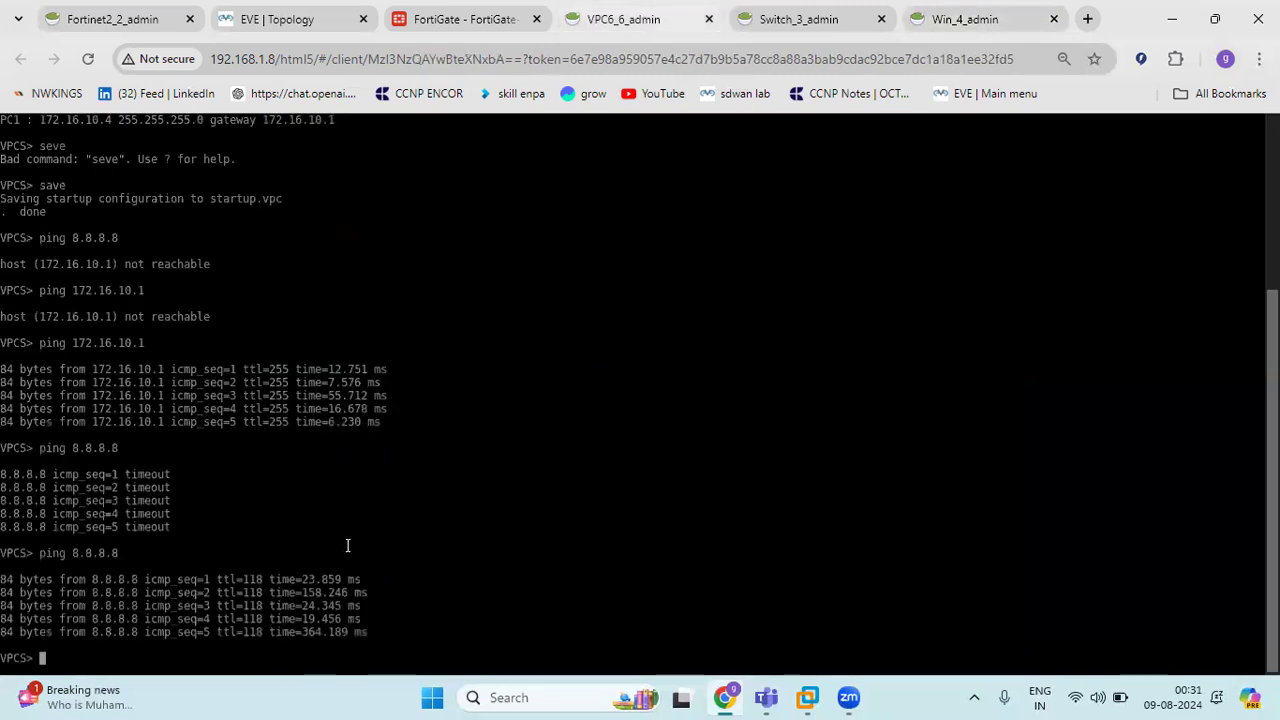
{"action": "left_click", "coordinate": [952, 16]}
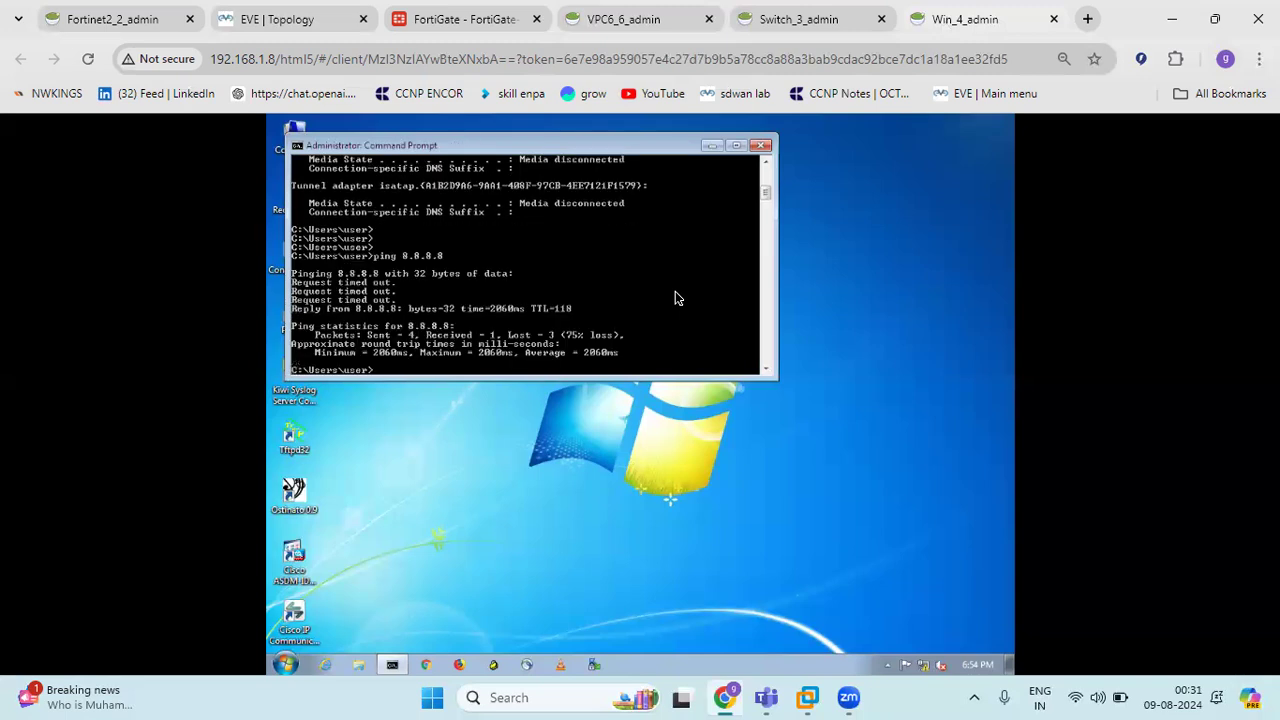
{"action": "key", "text": "Up"}
{"action": "key", "text": "Return"}
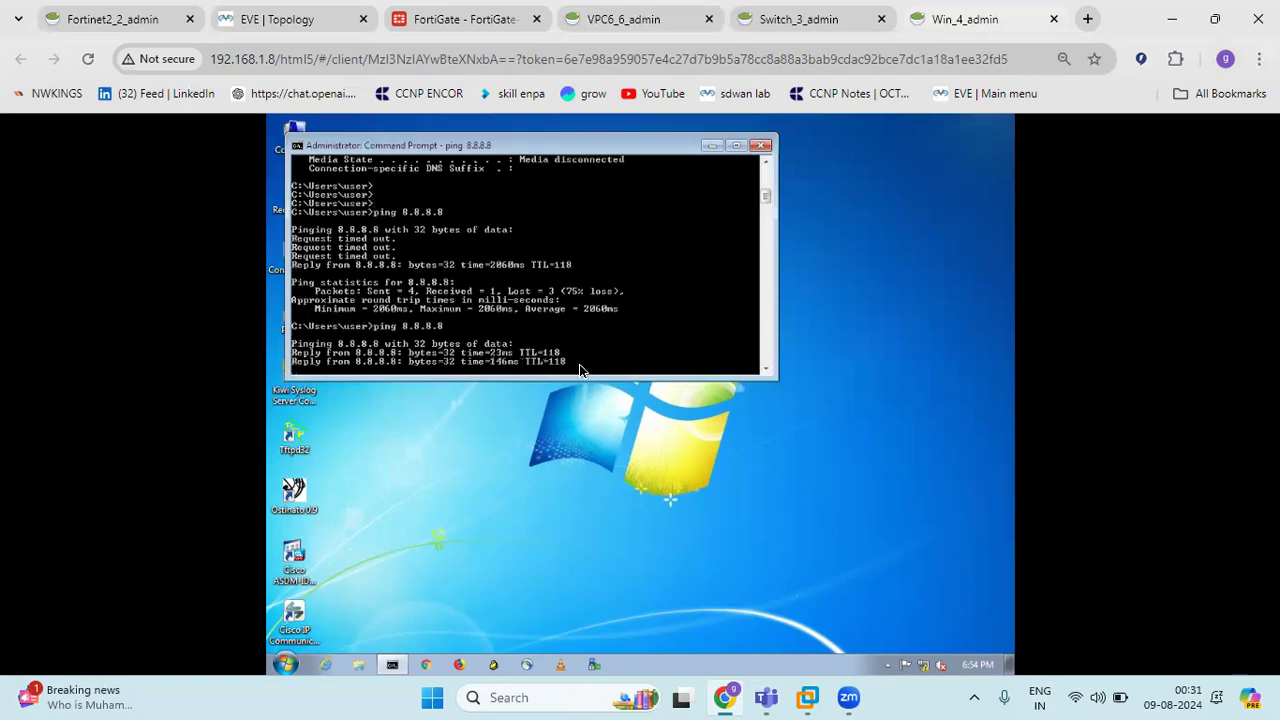
Step: Launch Firefox on the Win node and minimise its Command Prompt window
{"action": "left_click", "coordinate": [456, 670]}
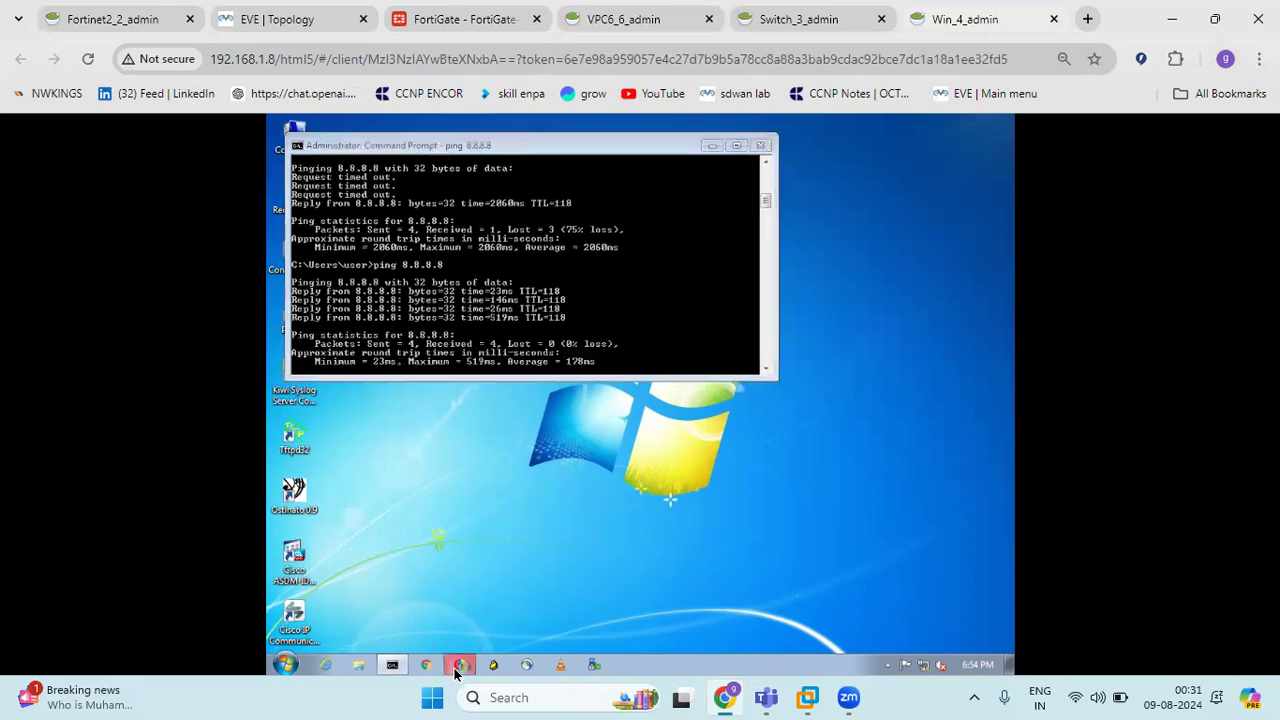
{"action": "left_click", "coordinate": [732, 153]}
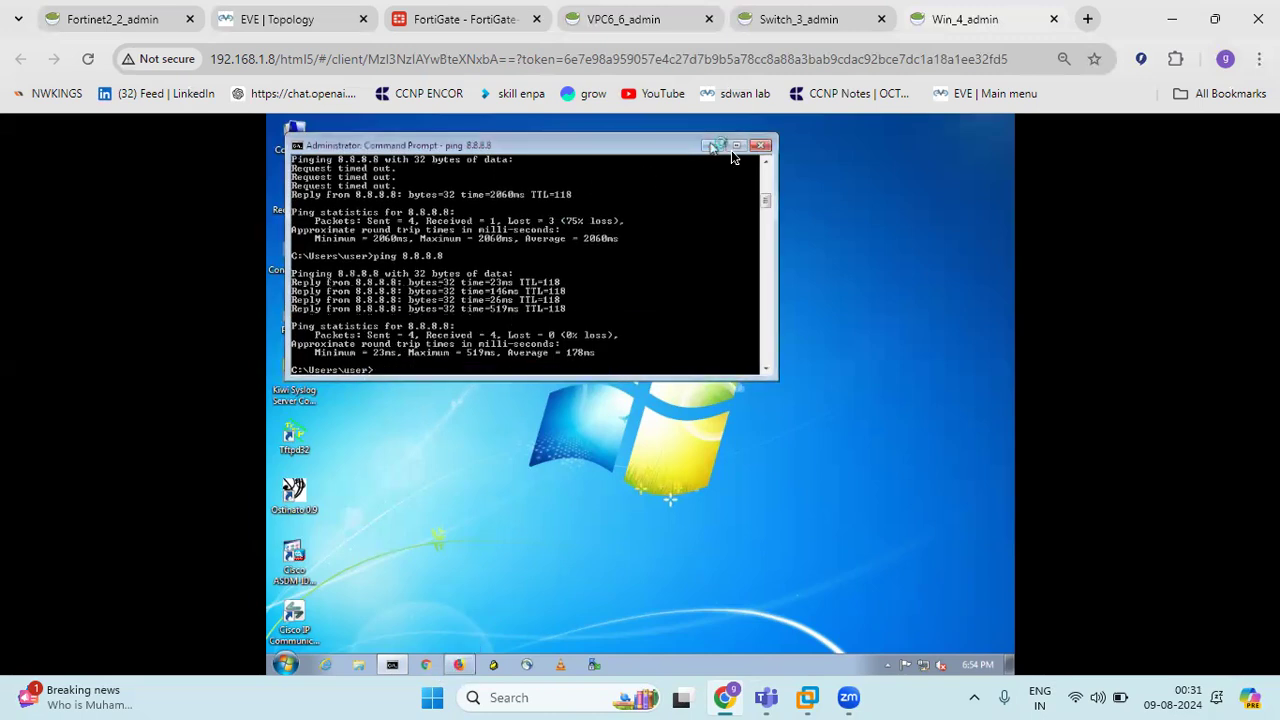
{"action": "left_click", "coordinate": [731, 150]}
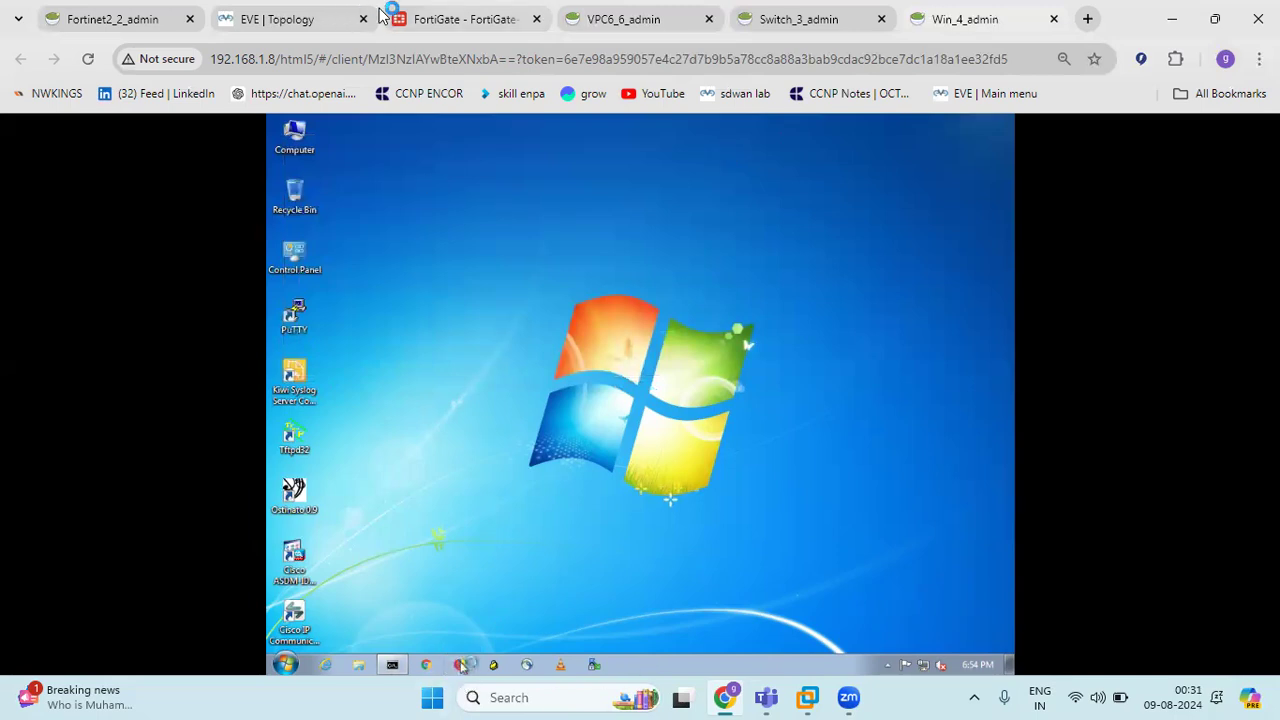
Step: Review the FortiGate's firewall policy list and the EVE-NG lab topology, ending at the policy list
{"action": "left_click", "coordinate": [468, 20]}
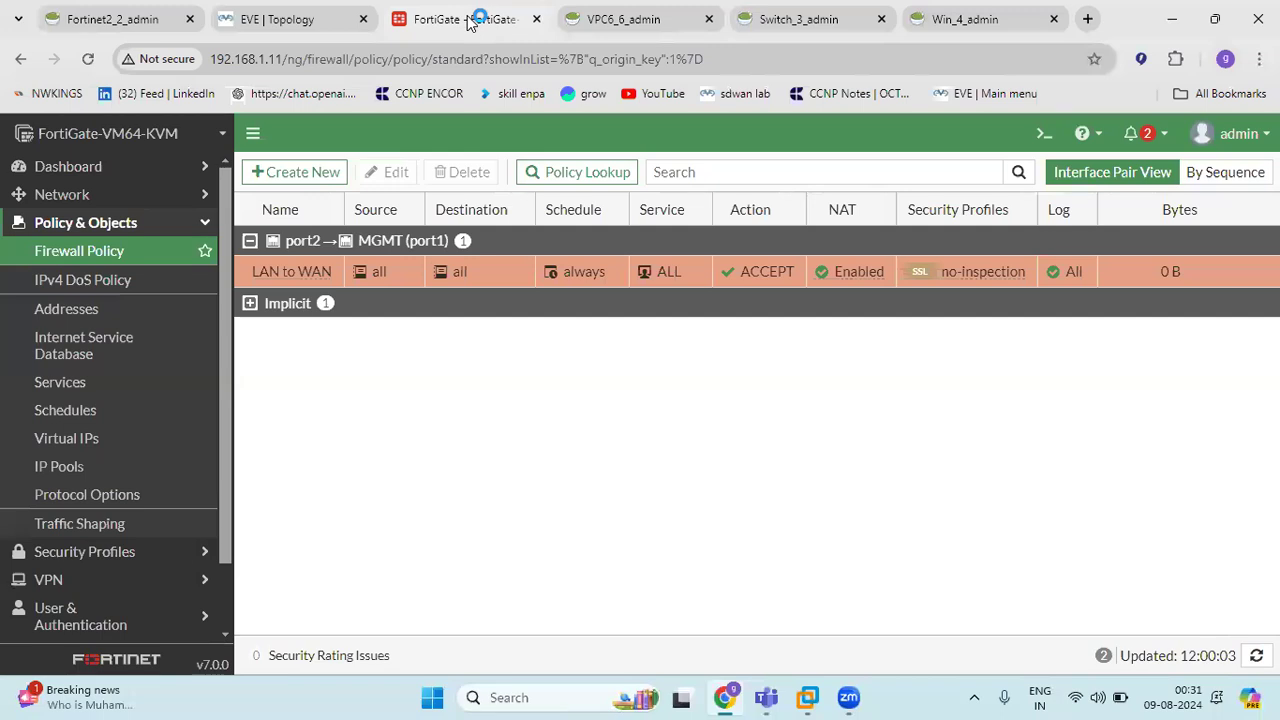
{"action": "left_click", "coordinate": [266, 14]}
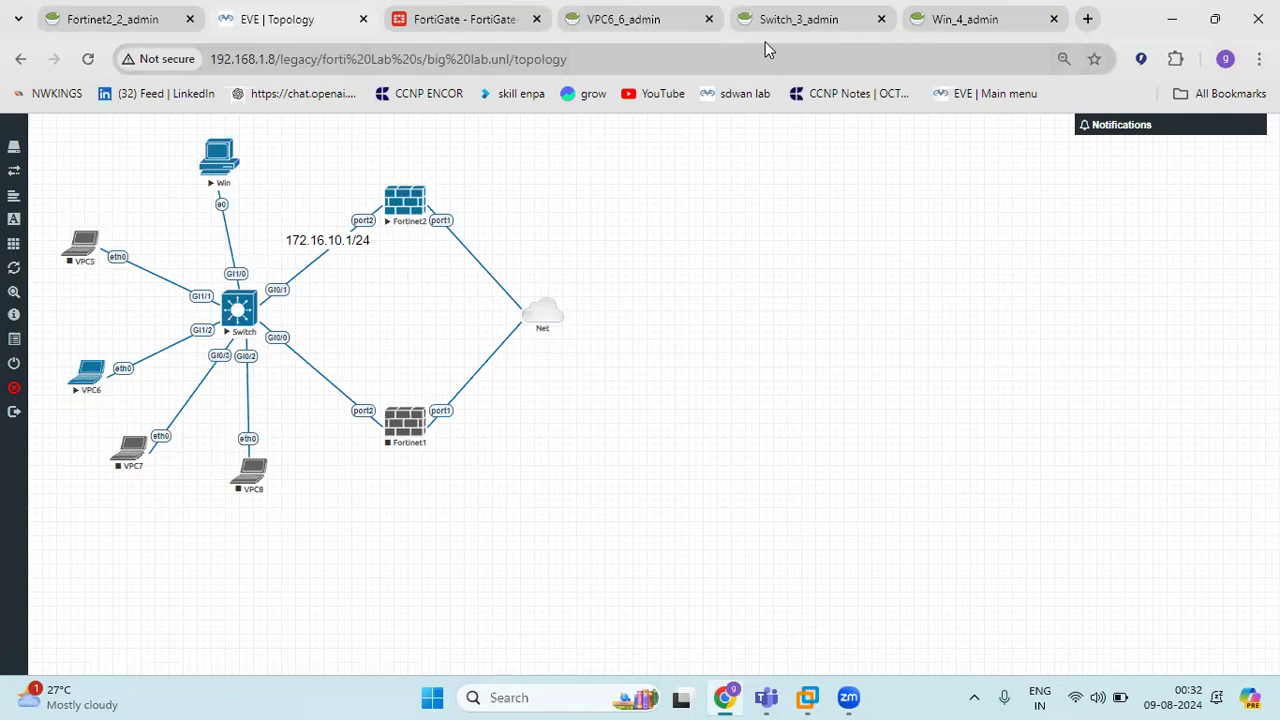
{"action": "left_click", "coordinate": [433, 20]}
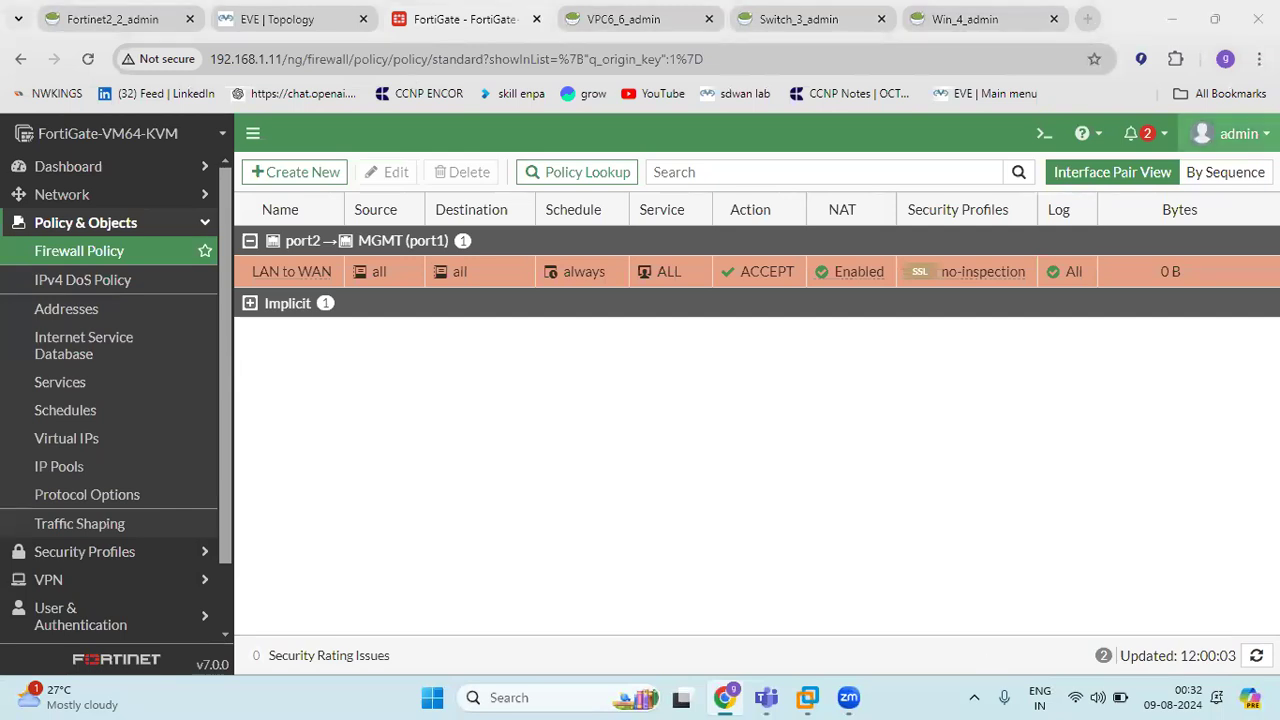
Step: Start an unencrypted backup of the FortiGate's system configuration to the local PC
{"action": "left_click", "coordinate": [1233, 133]}
{"action": "mouse_move", "coordinate": [1188, 222]}
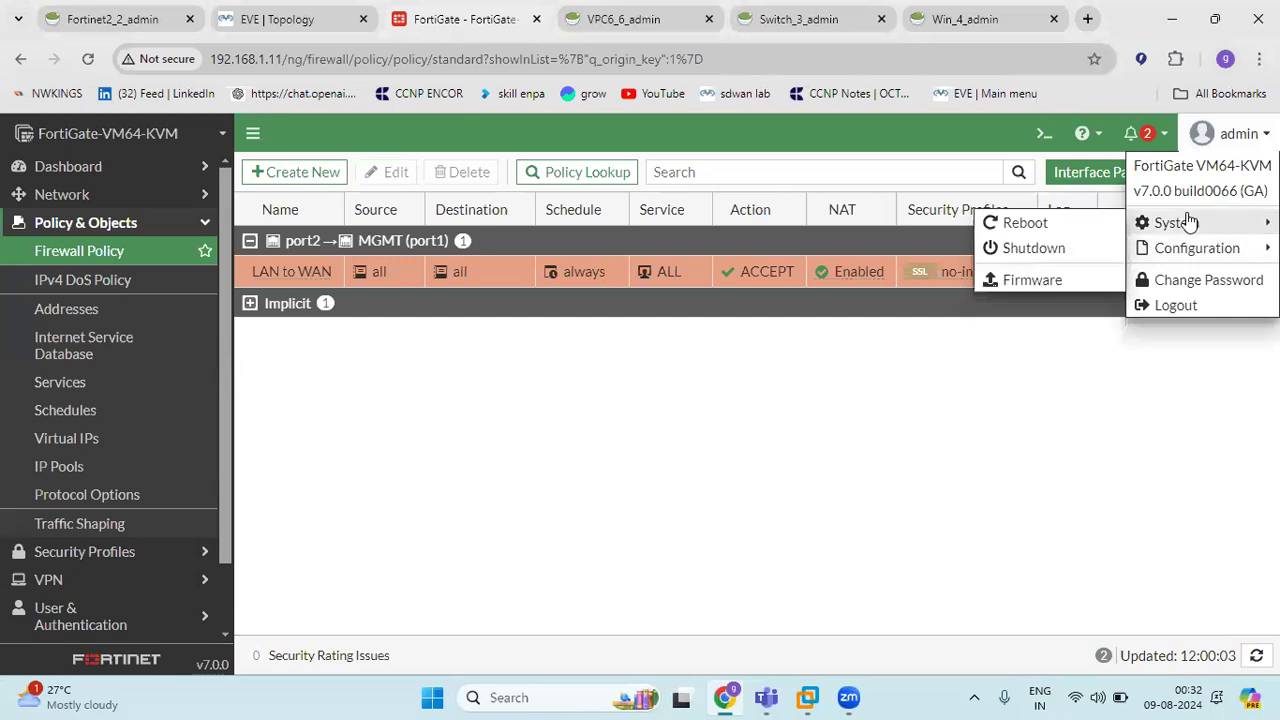
{"action": "mouse_move", "coordinate": [1170, 247]}
{"action": "left_click", "coordinate": [1045, 249]}
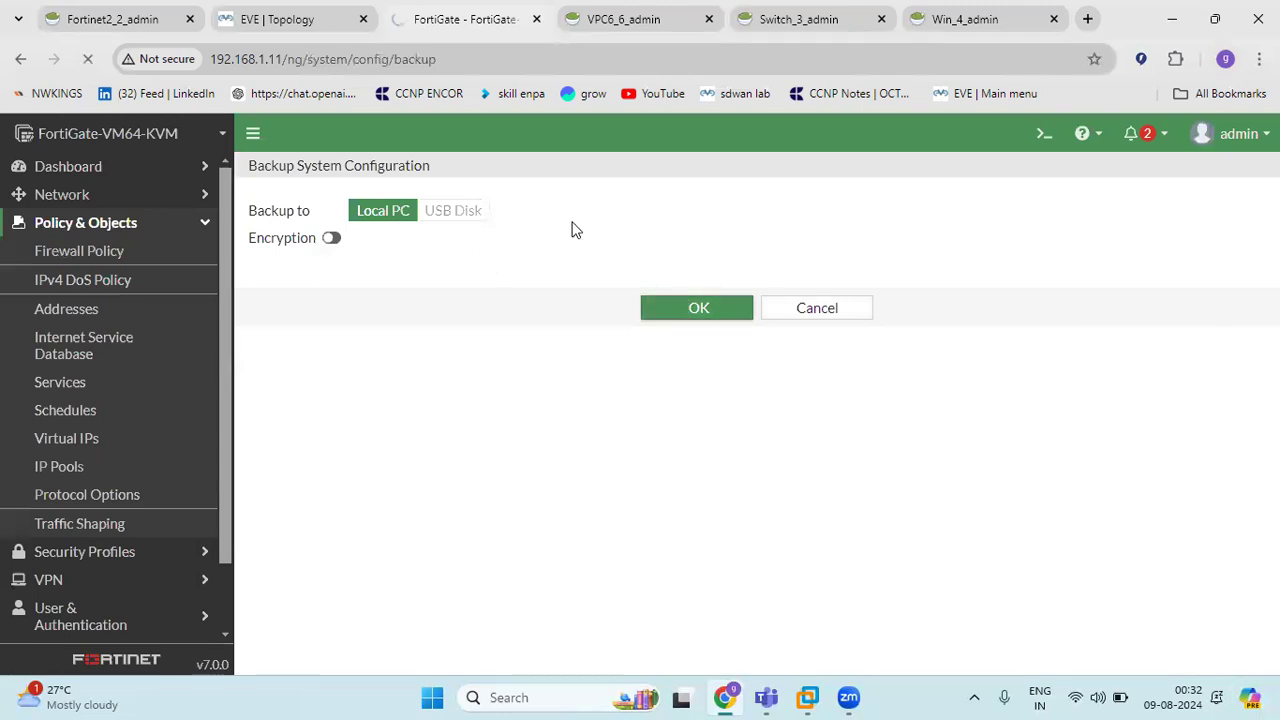
{"action": "left_click", "coordinate": [697, 310]}
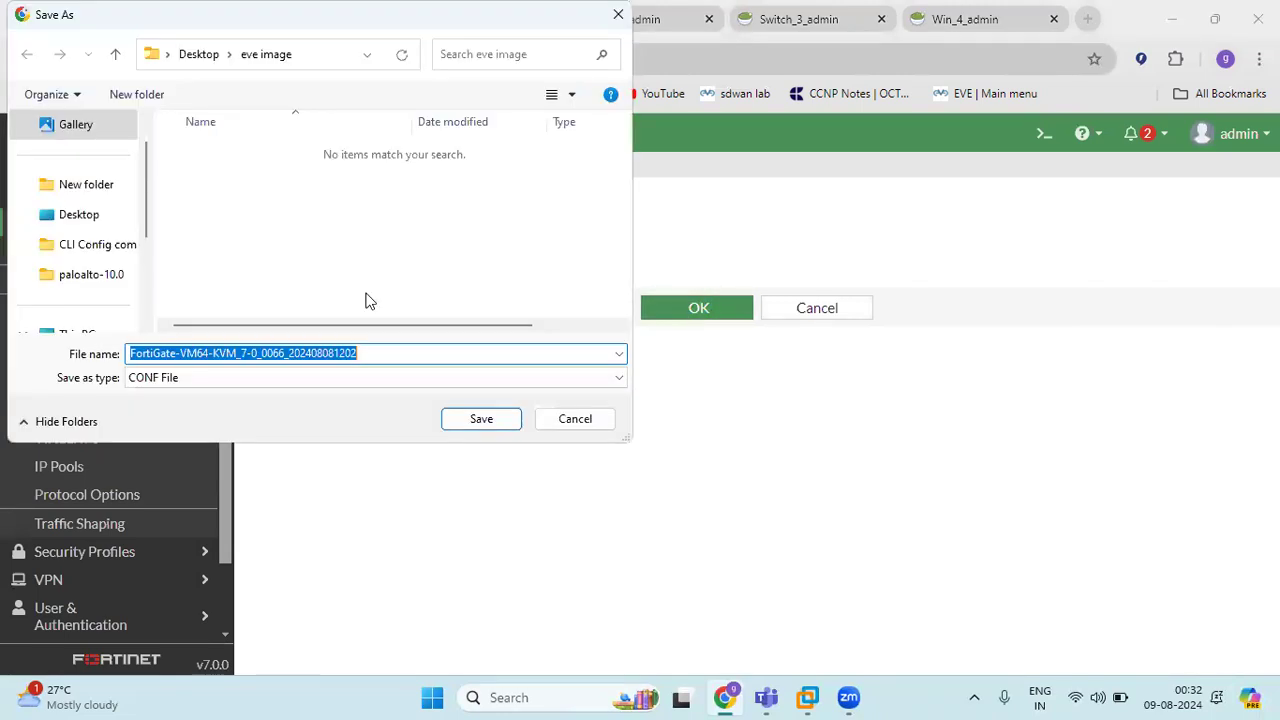
Step: Save the configuration backup on the Desktop as "new FW backup" and keep the blocked download
{"action": "left_click", "coordinate": [85, 226]}
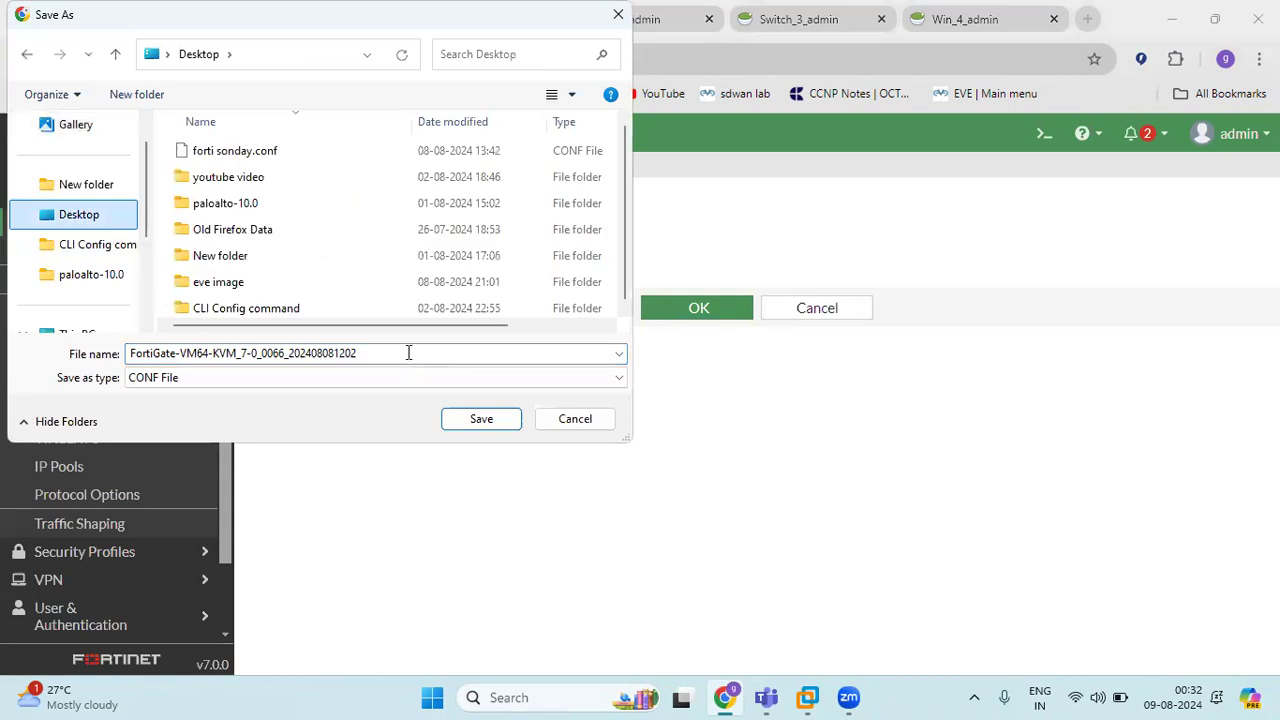
{"action": "left_click", "coordinate": [409, 352]}
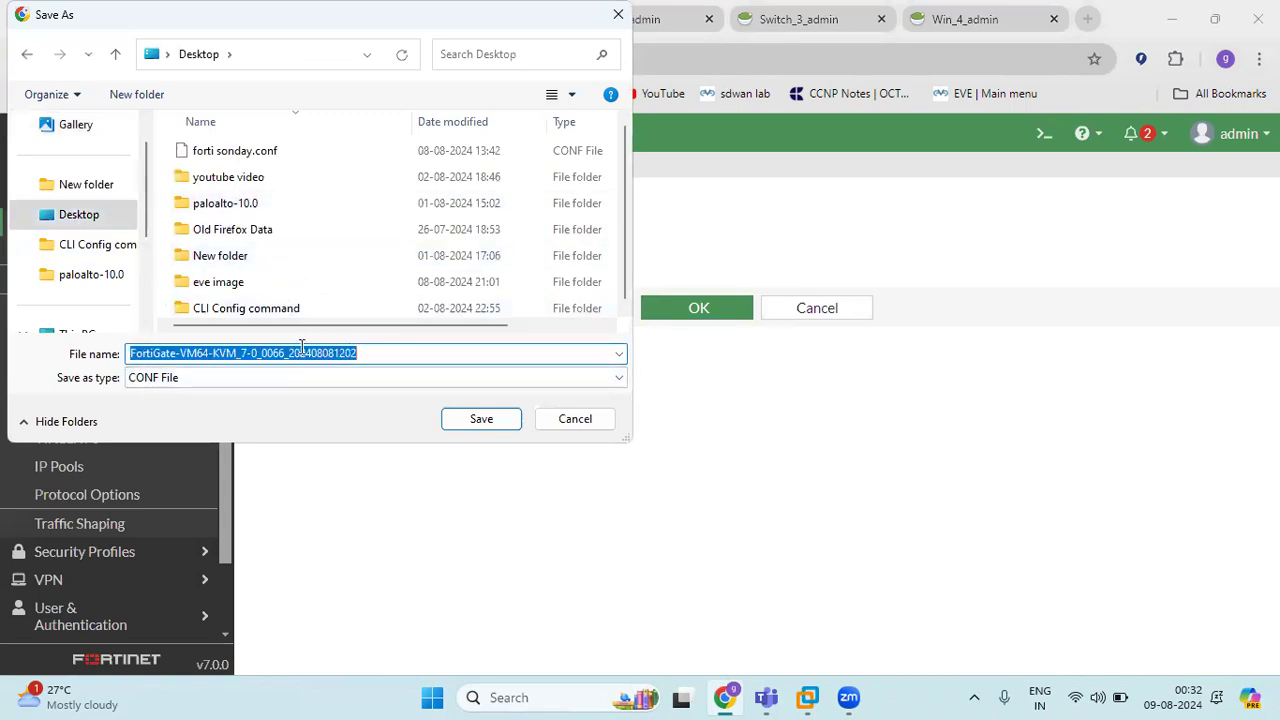
{"action": "type", "text": "new "}
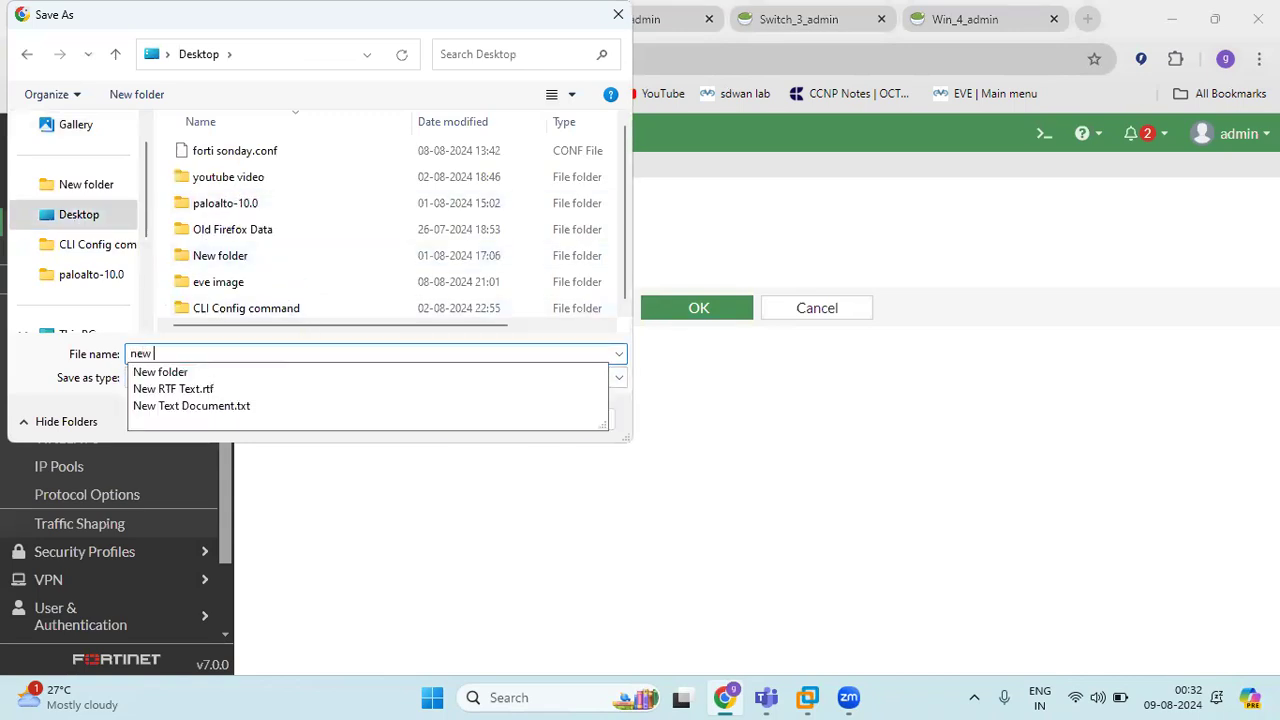
{"action": "type", "text": "fe"}
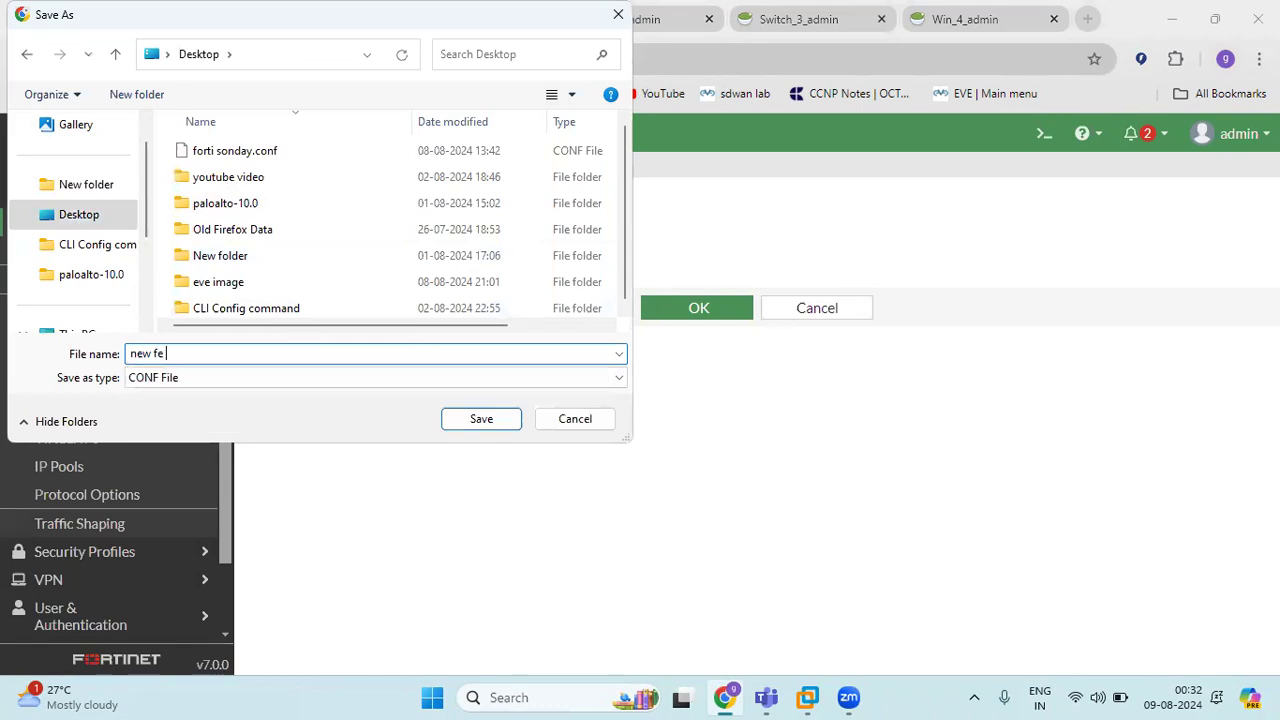
{"action": "key", "text": "BackSpace"}
{"action": "key", "text": "BackSpace"}
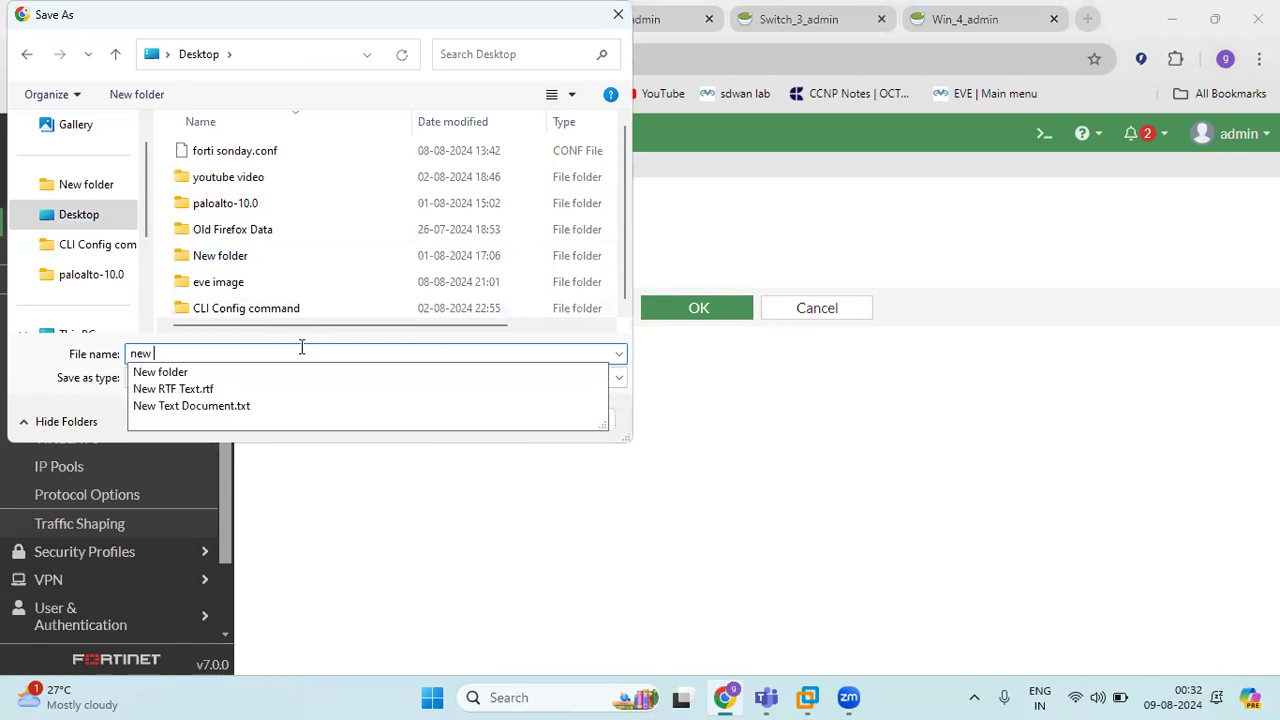
{"action": "type", "text": "FW "}
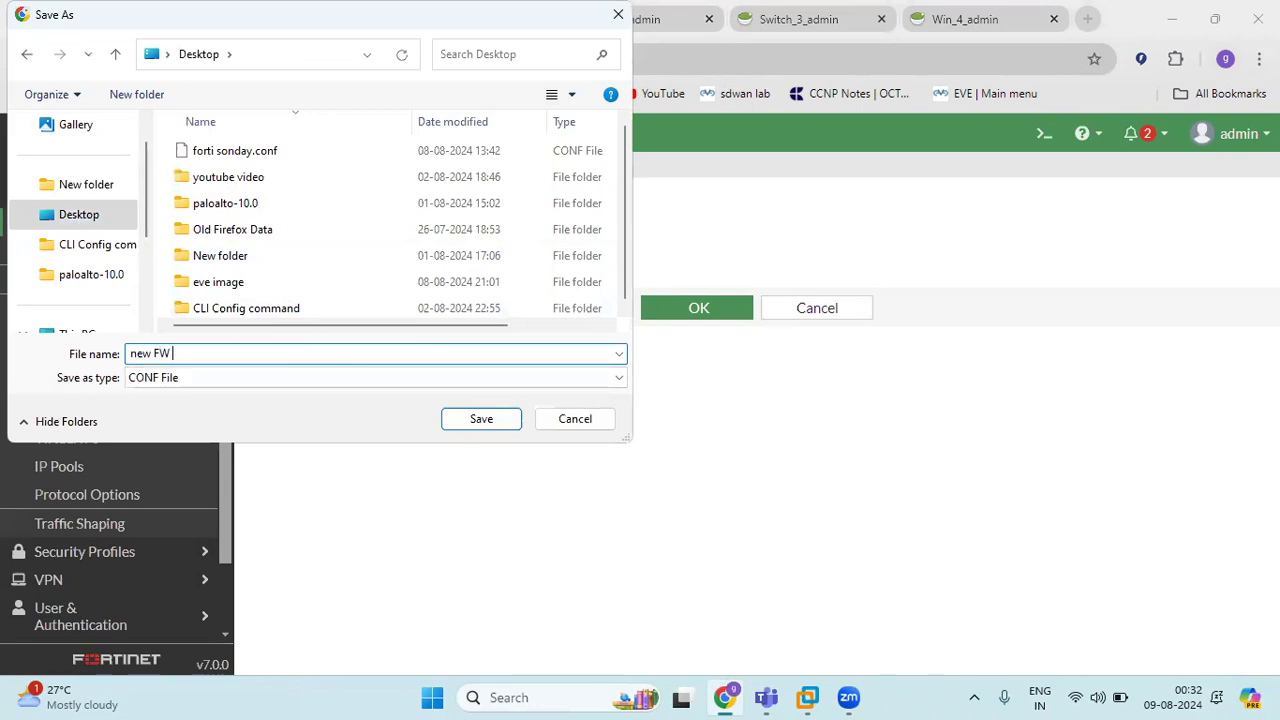
{"action": "type", "text": "backup"}
{"action": "left_click", "coordinate": [472, 419]}
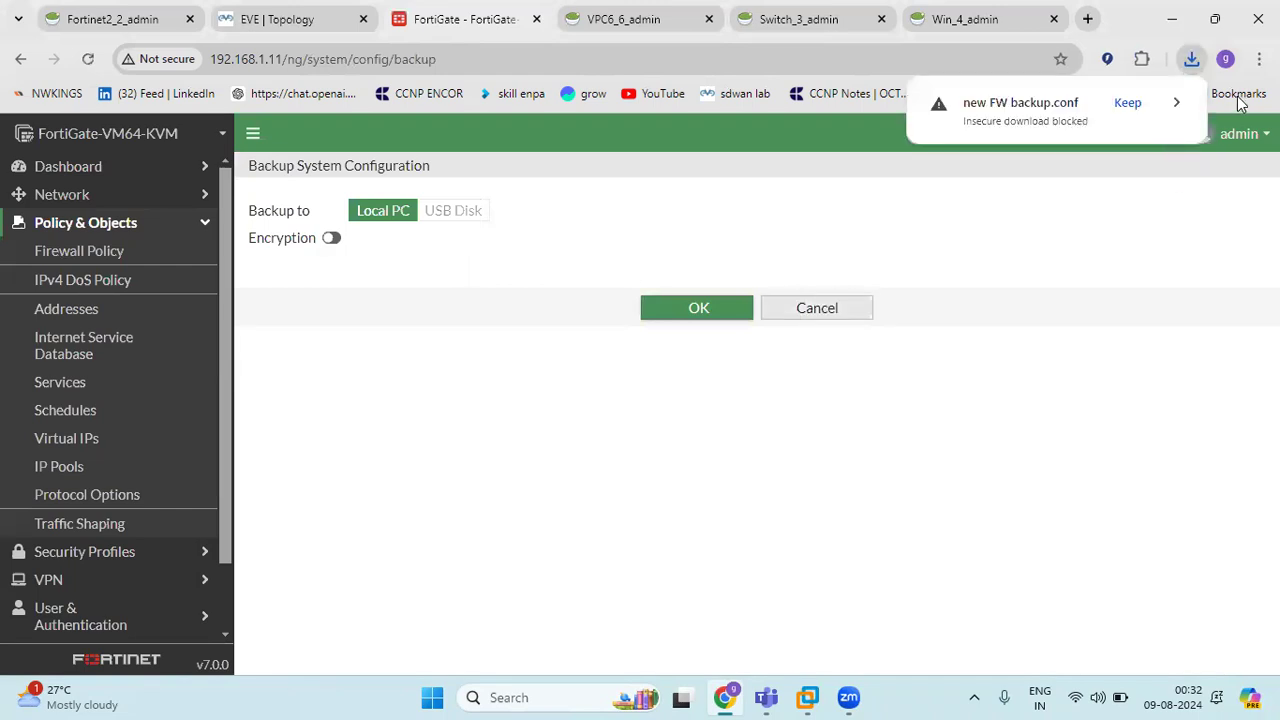
{"action": "left_click", "coordinate": [1128, 104]}
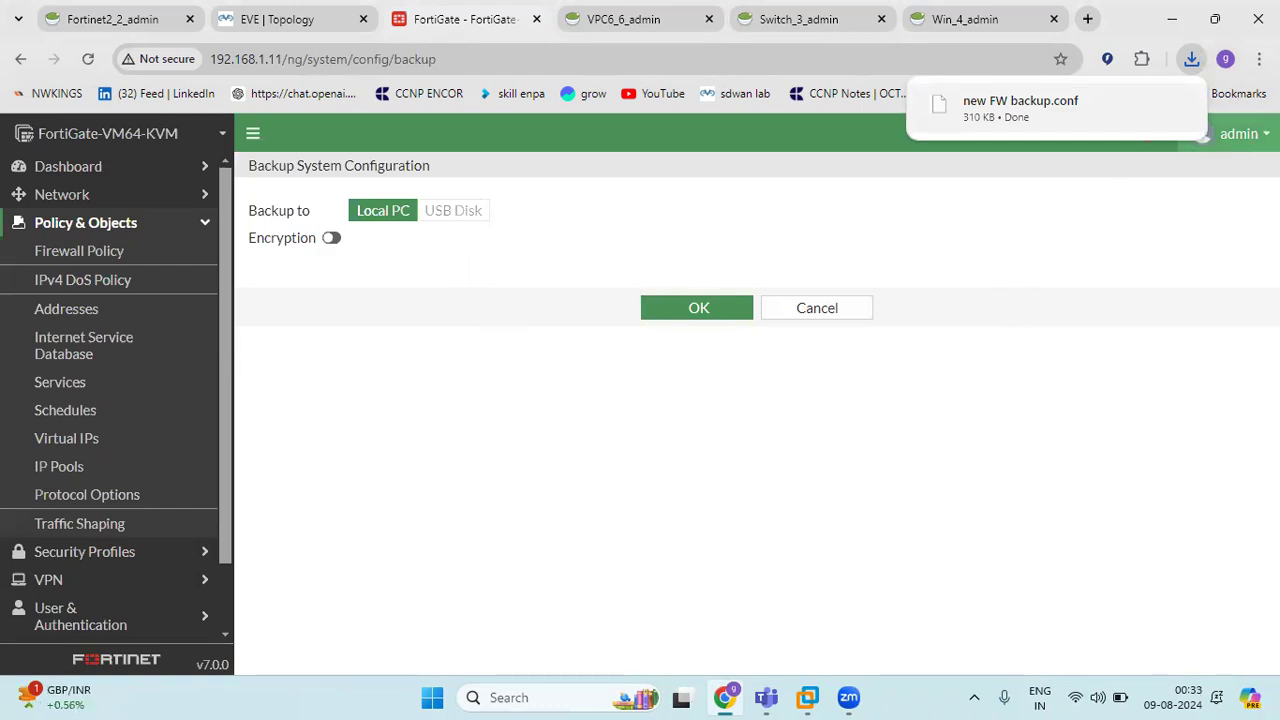
Step: Load new FW backup.conf from the Desktop as the local PC restore file and submit the system configuration restore
{"action": "left_click", "coordinate": [1238, 133]}
{"action": "mouse_move", "coordinate": [1191, 251]}
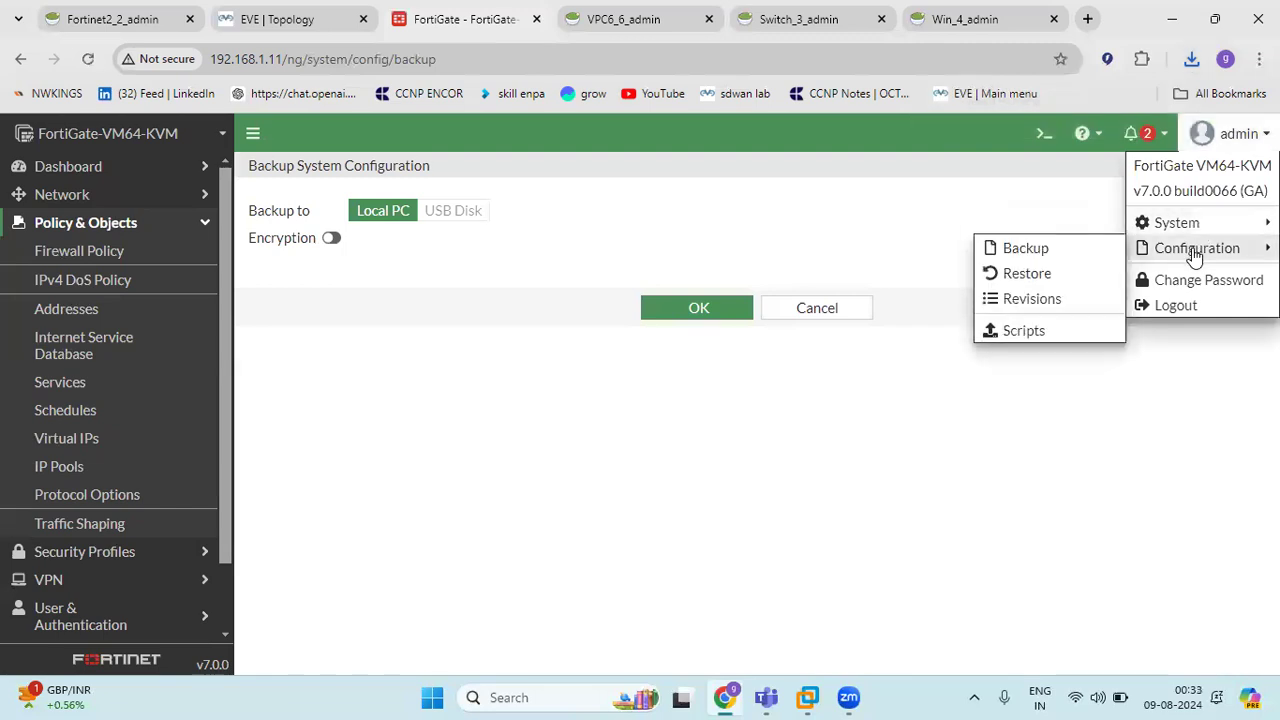
{"action": "left_click", "coordinate": [1024, 275]}
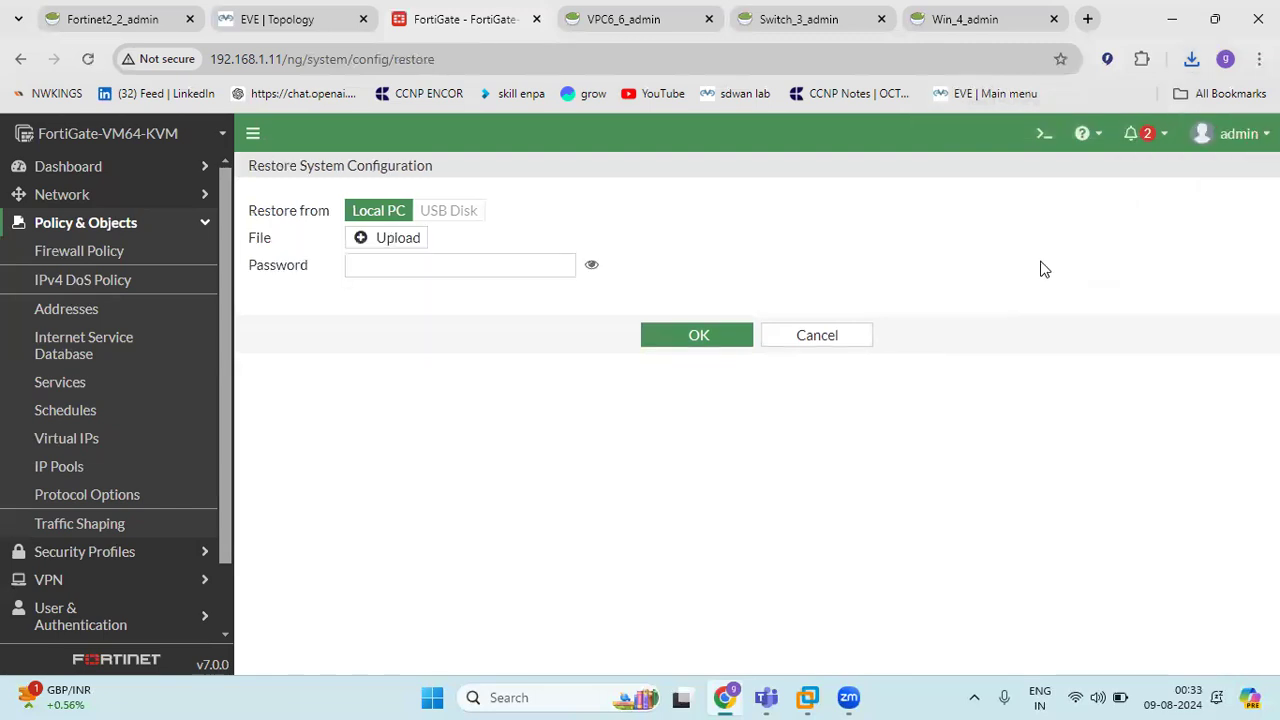
{"action": "left_click", "coordinate": [418, 238]}
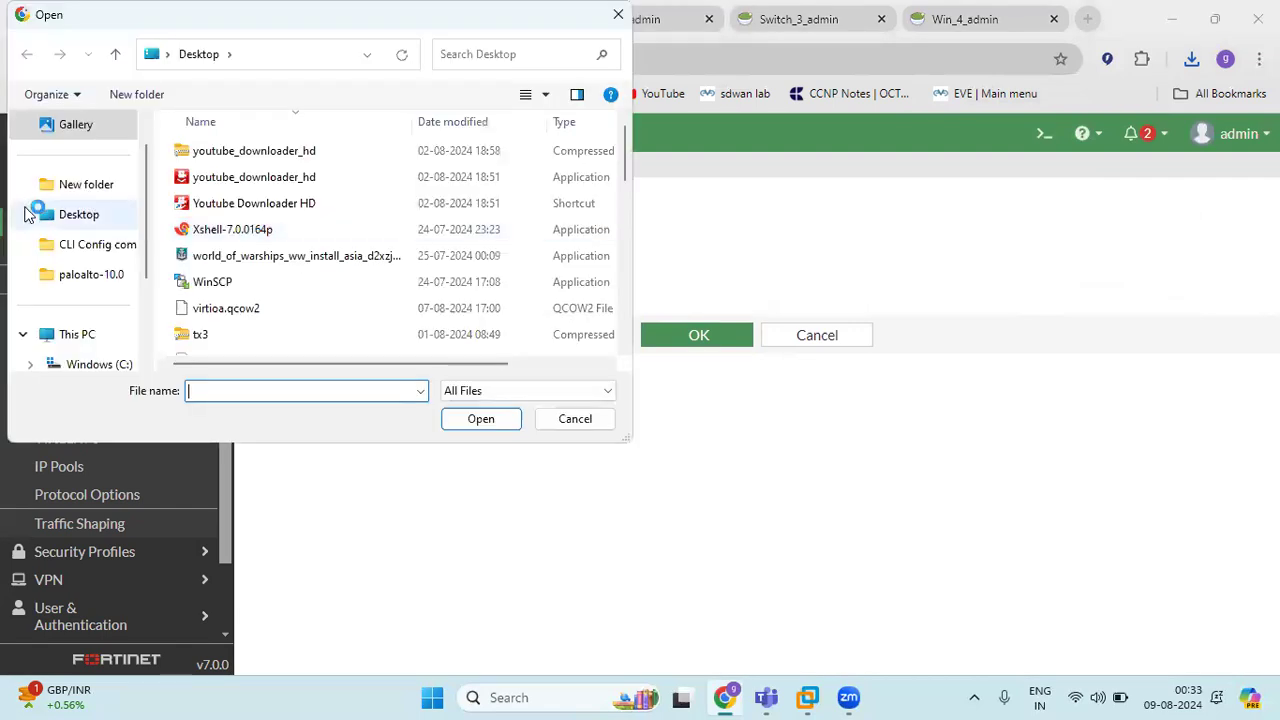
{"action": "left_click", "coordinate": [40, 214]}
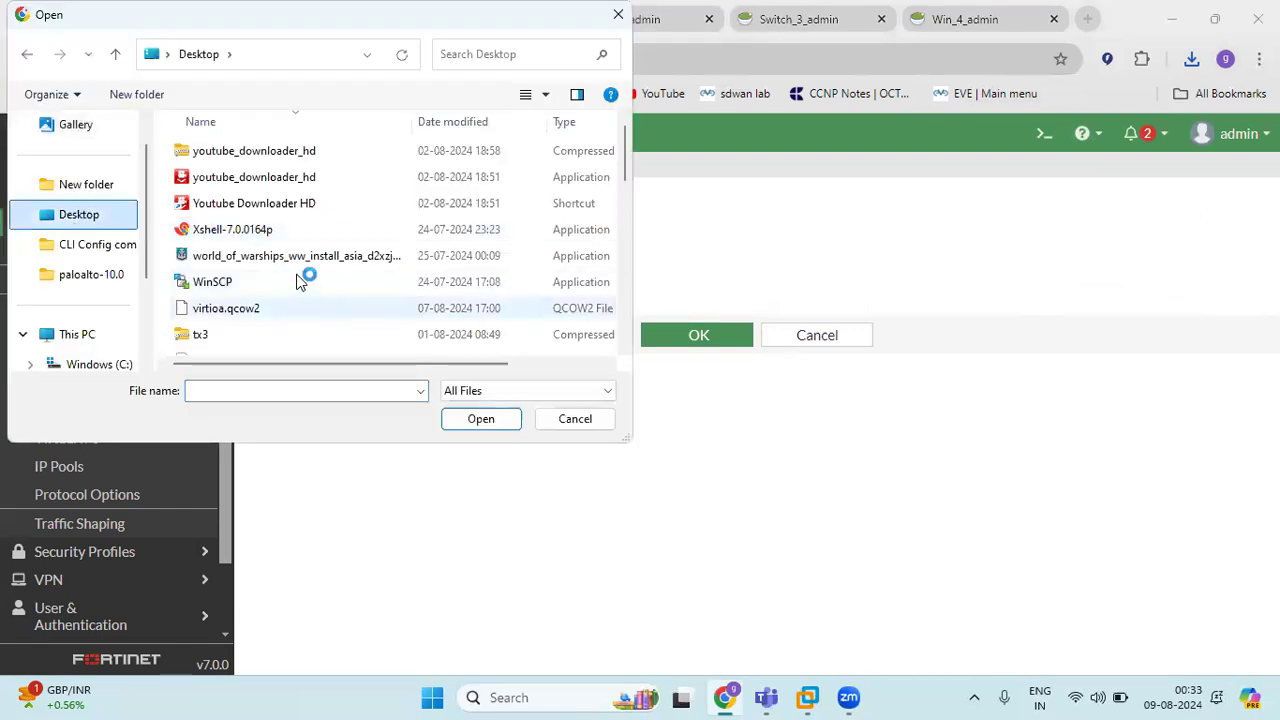
{"action": "scroll", "coordinate": [300, 275], "scroll_direction": "down", "scroll_amount": 5}
{"action": "left_click", "coordinate": [266, 318]}
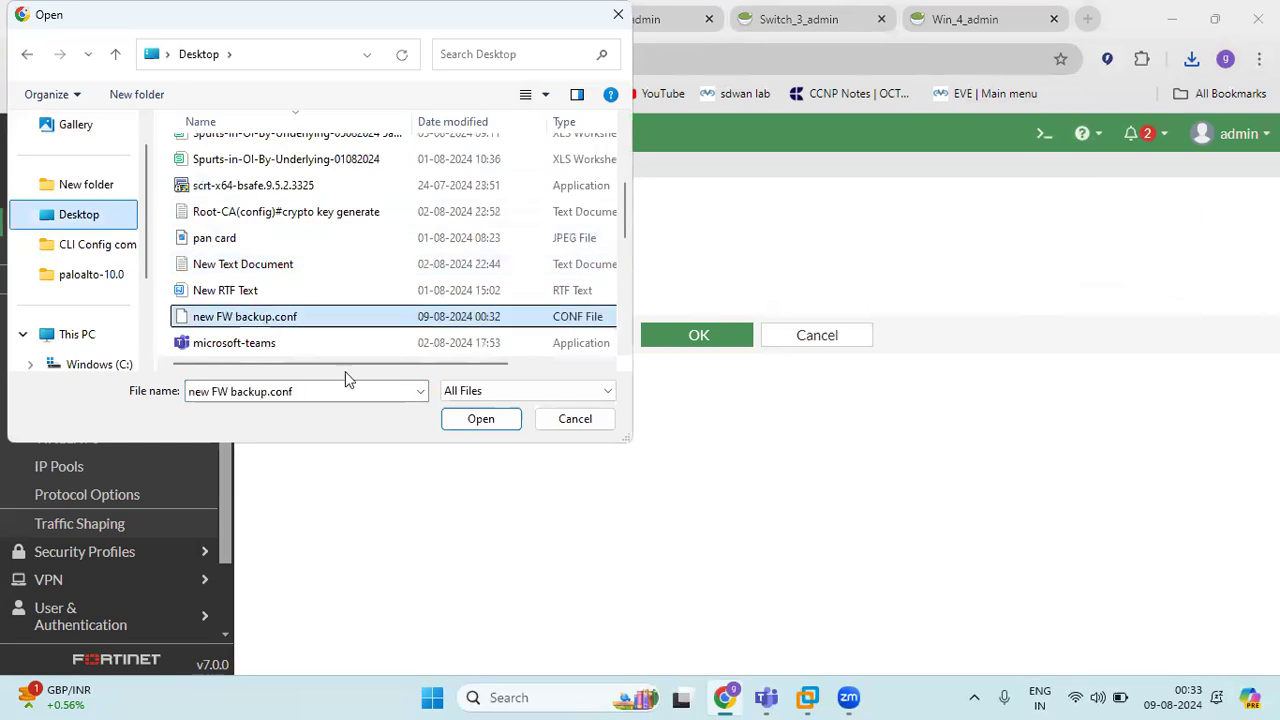
{"action": "left_click", "coordinate": [481, 419]}
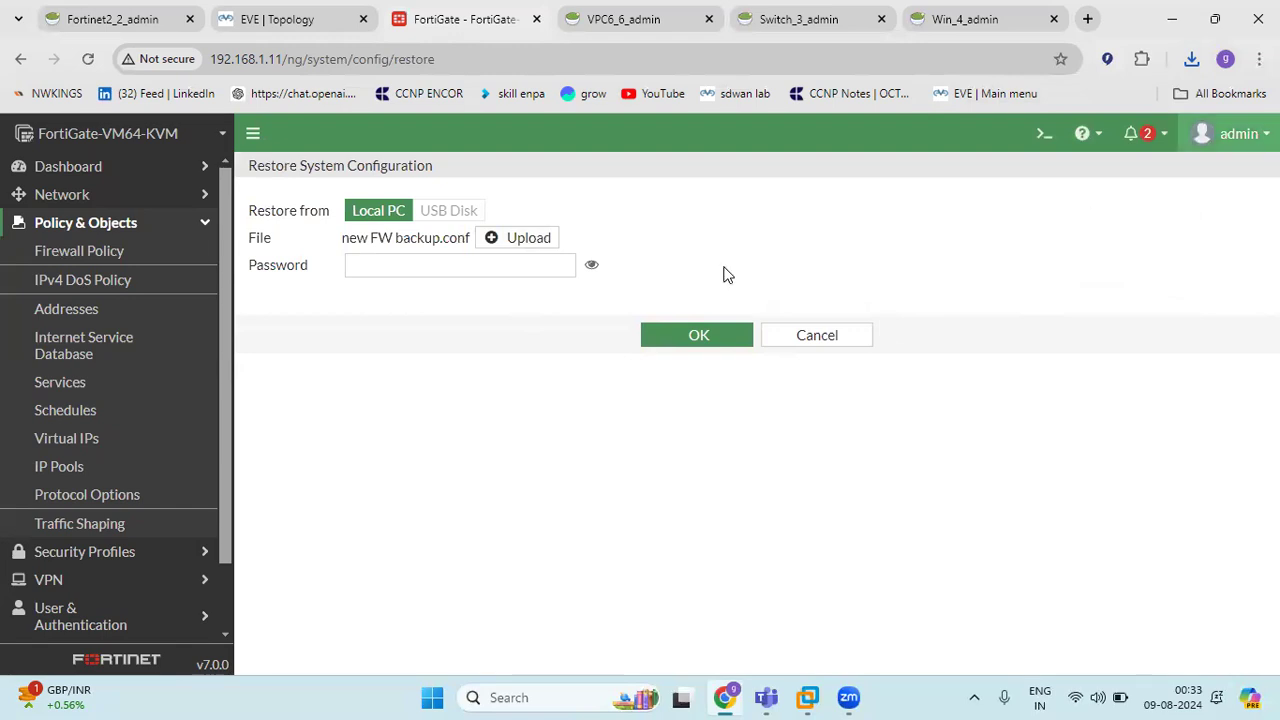
{"action": "left_click", "coordinate": [692, 345]}
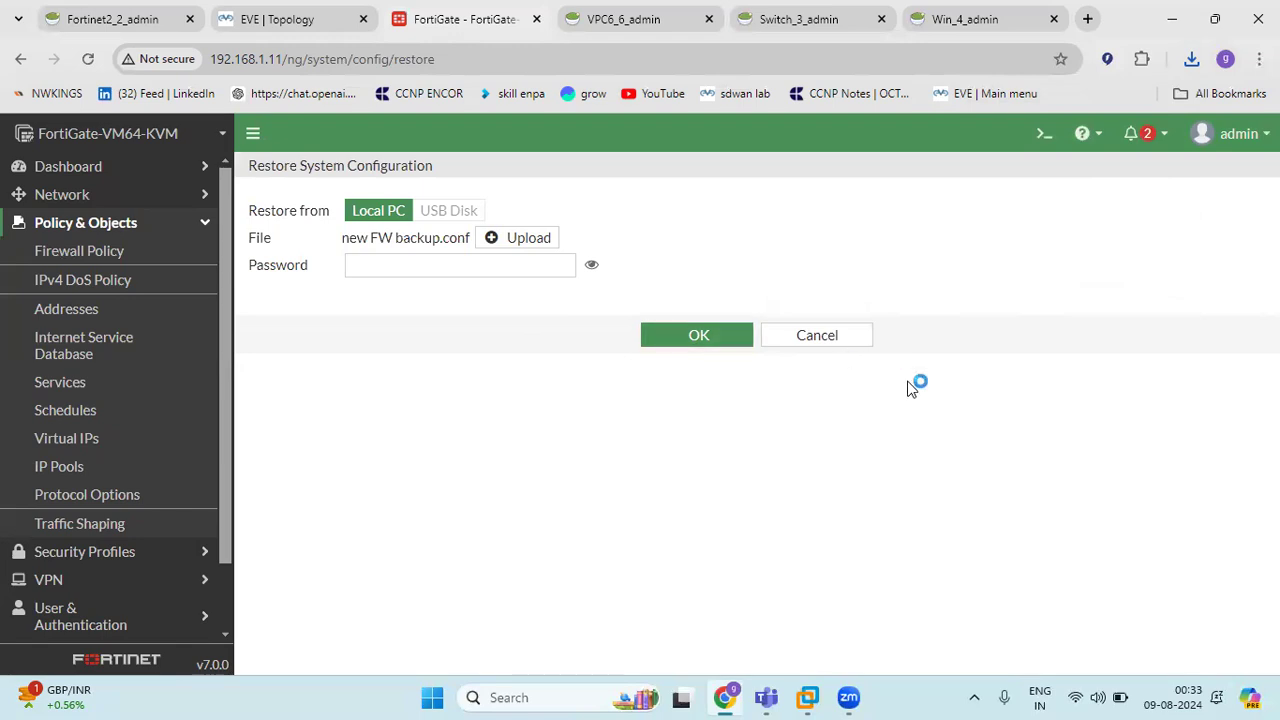